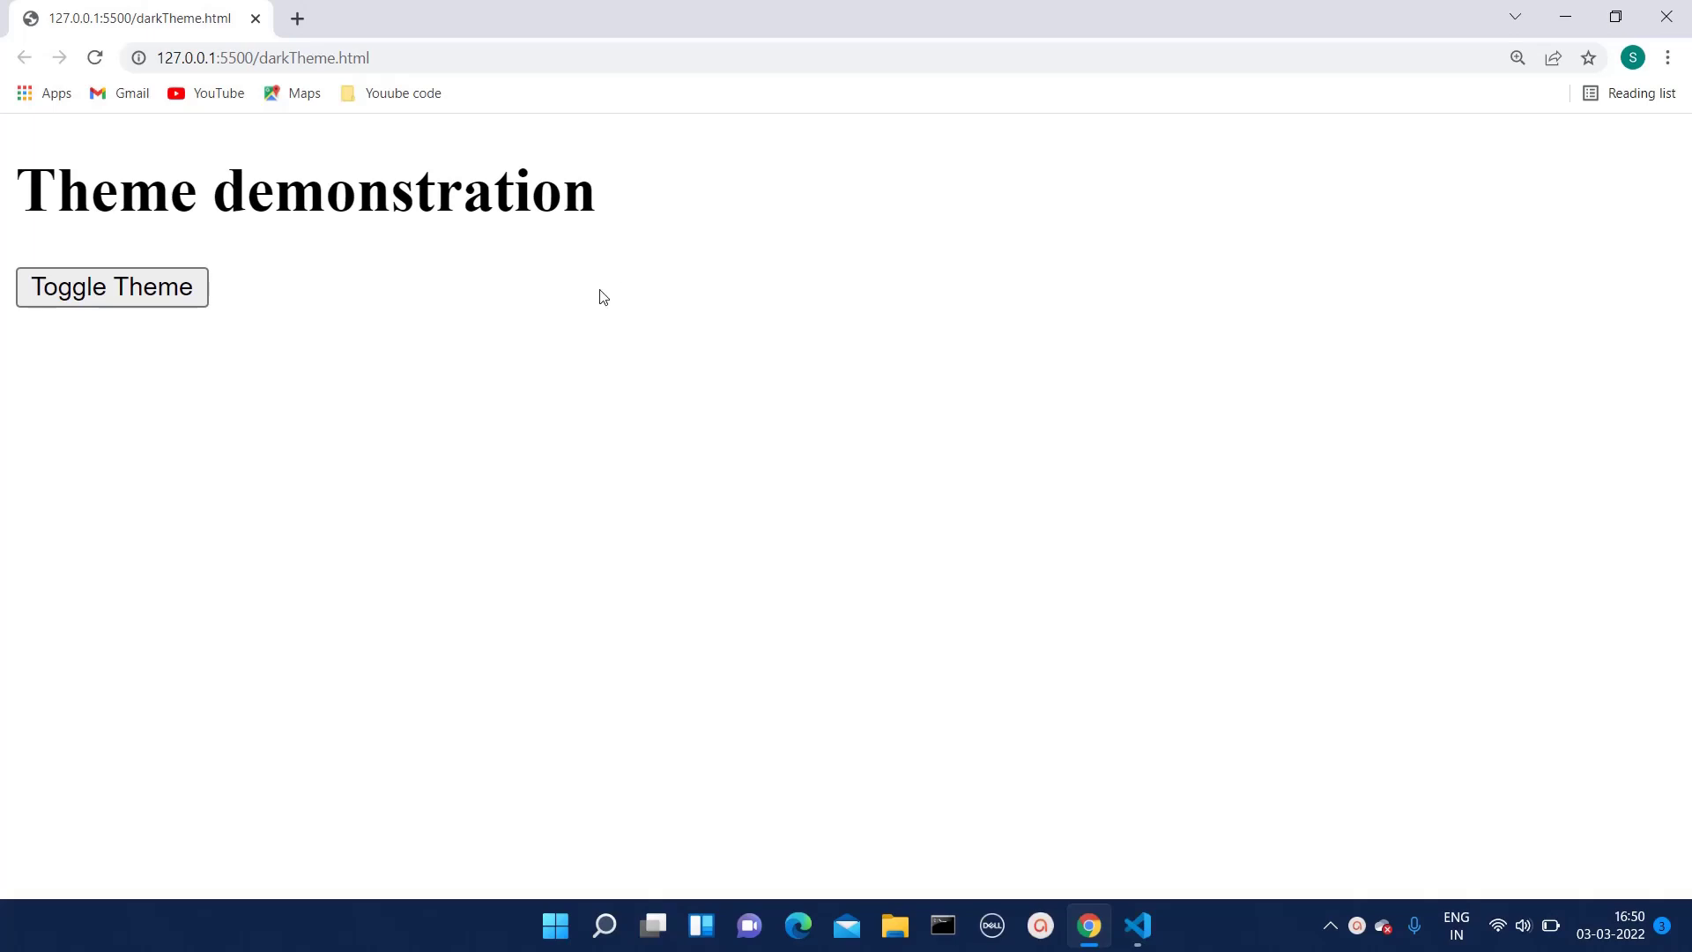
Step: Toggle the page to dark and back, then highlight the markup and its stylesheet link
left_click(109, 303)
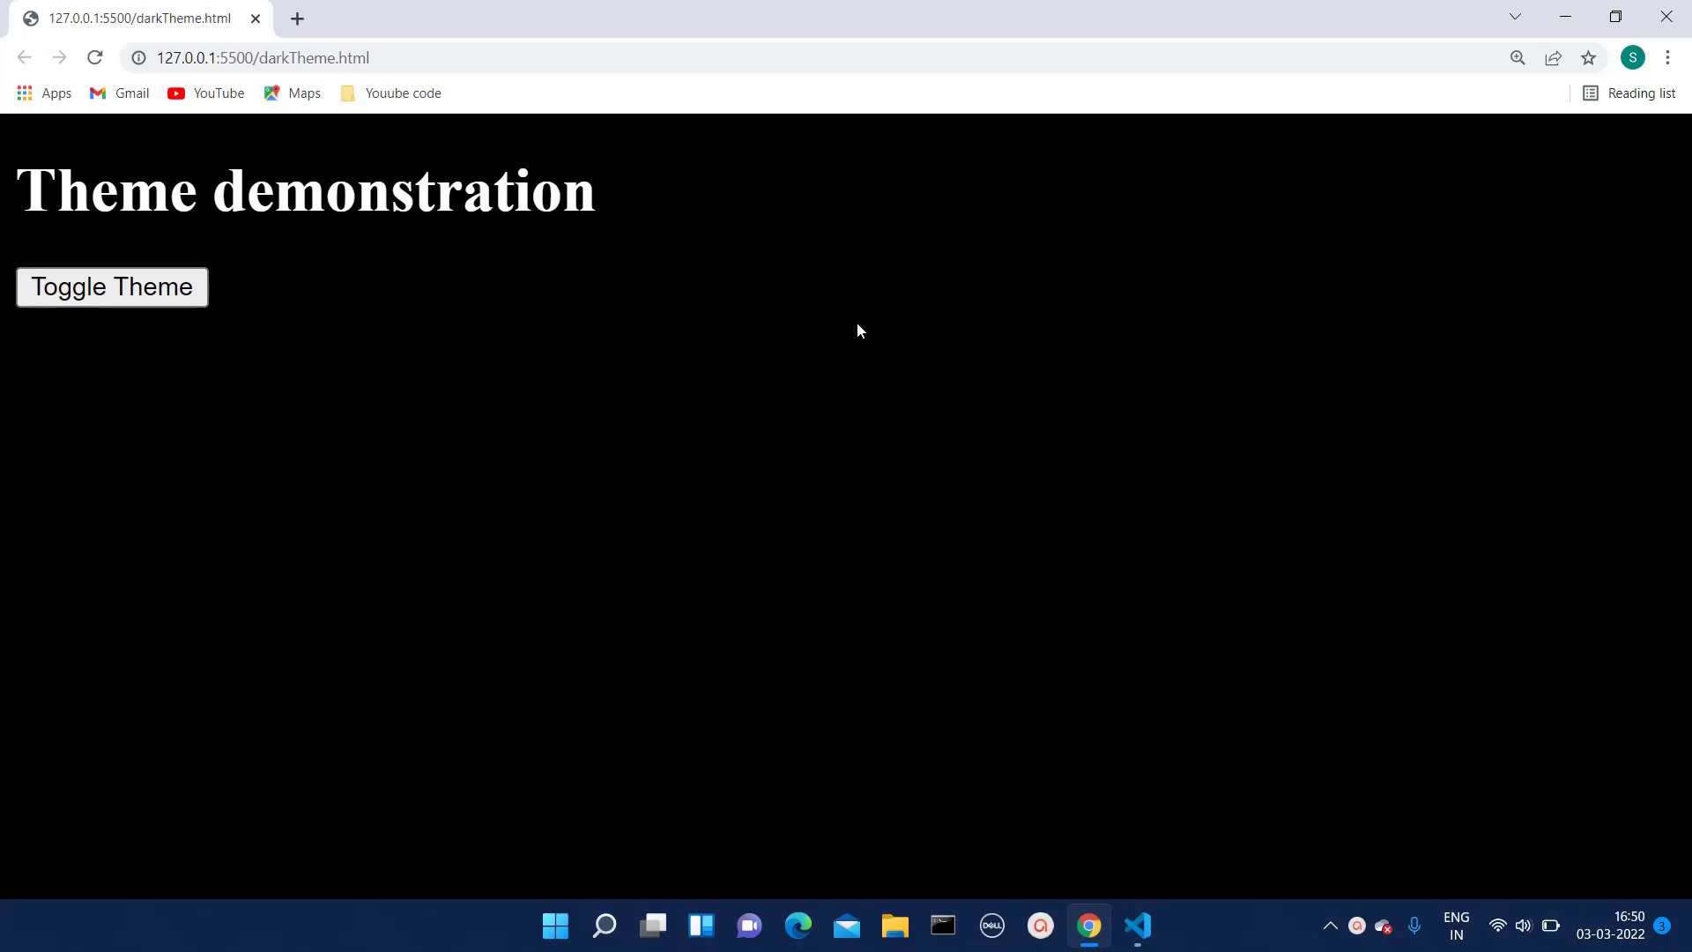
left_click(122, 290)
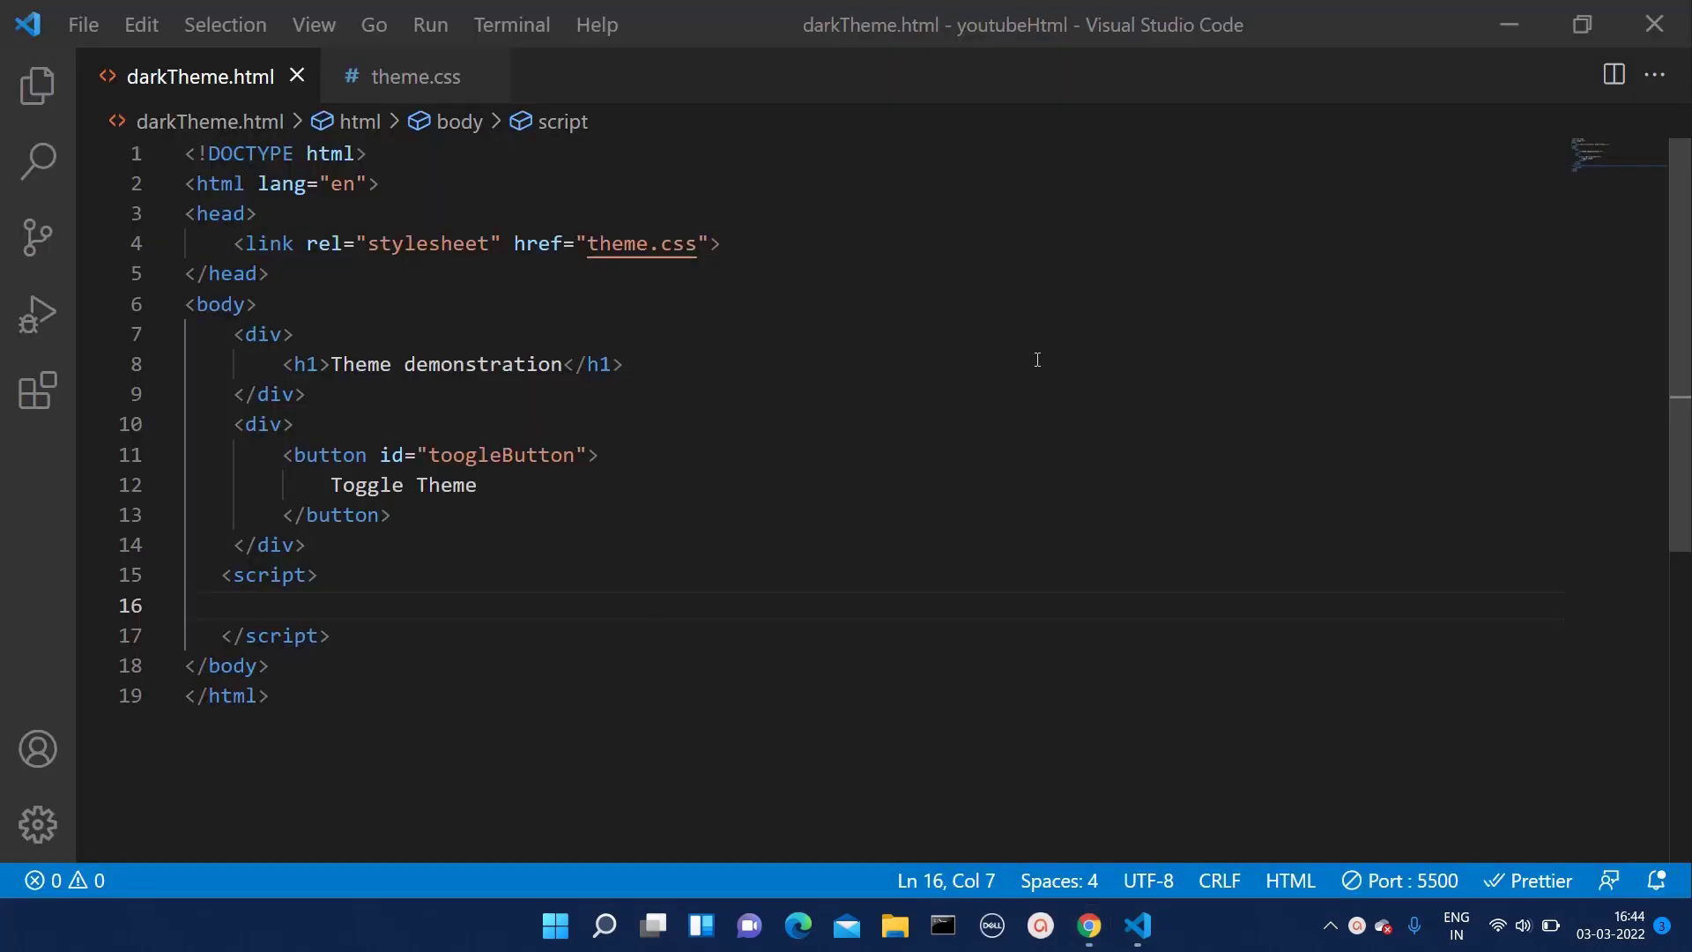
left_click_drag(340, 696, 93, 151)
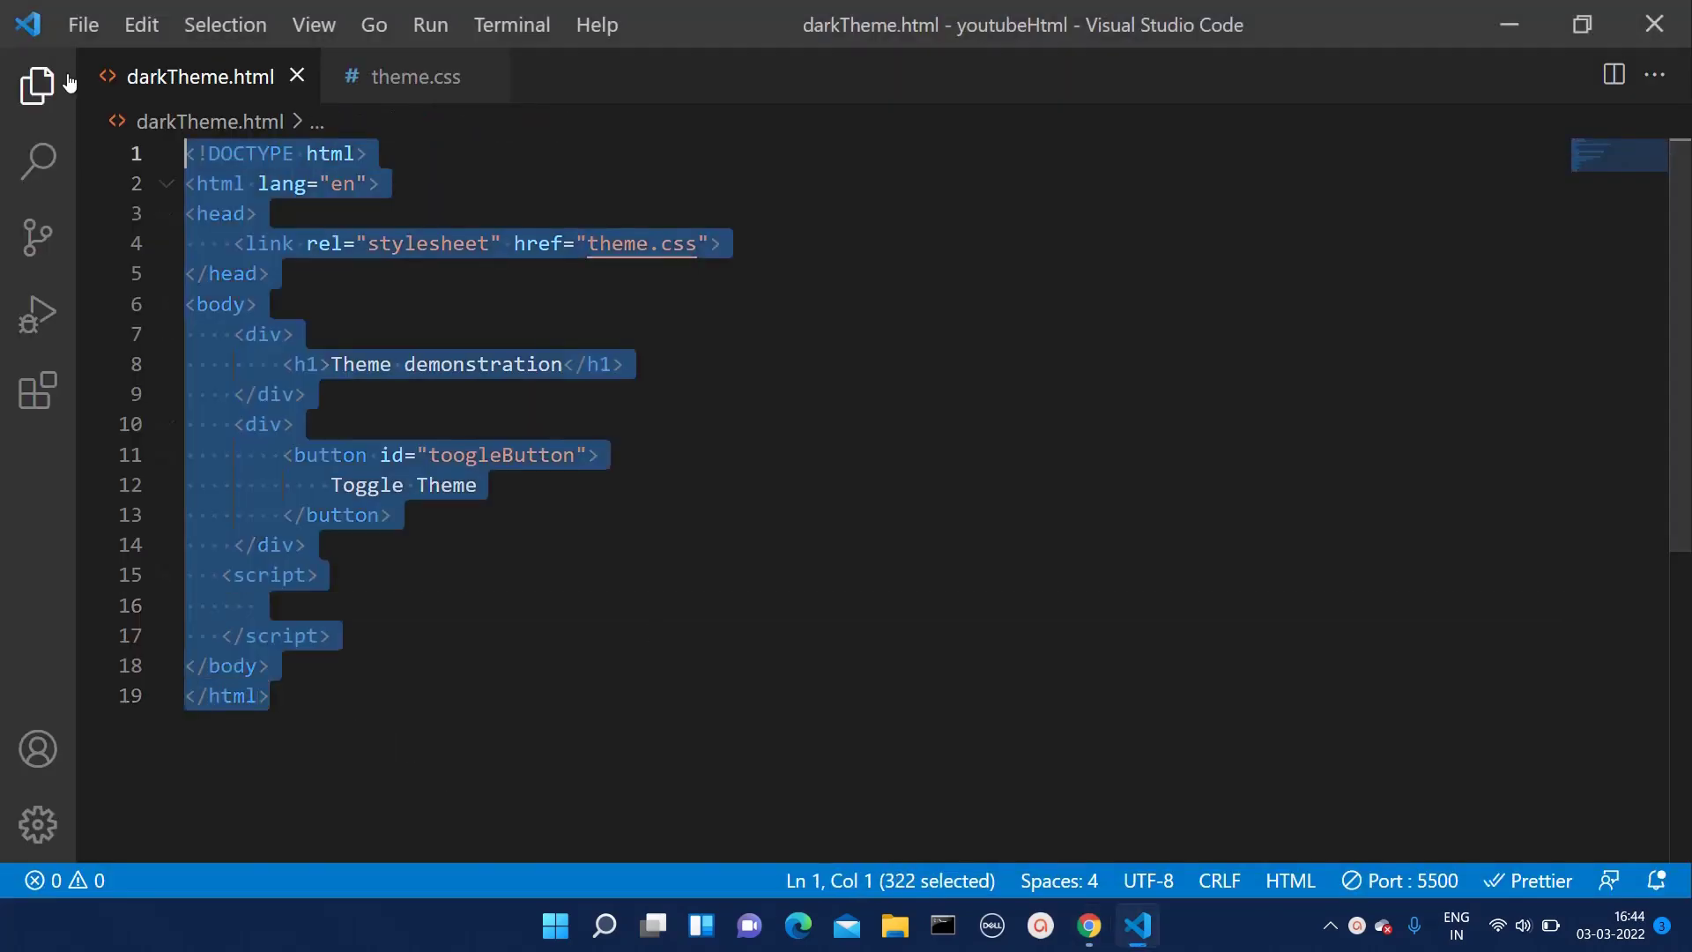
left_click(527, 363)
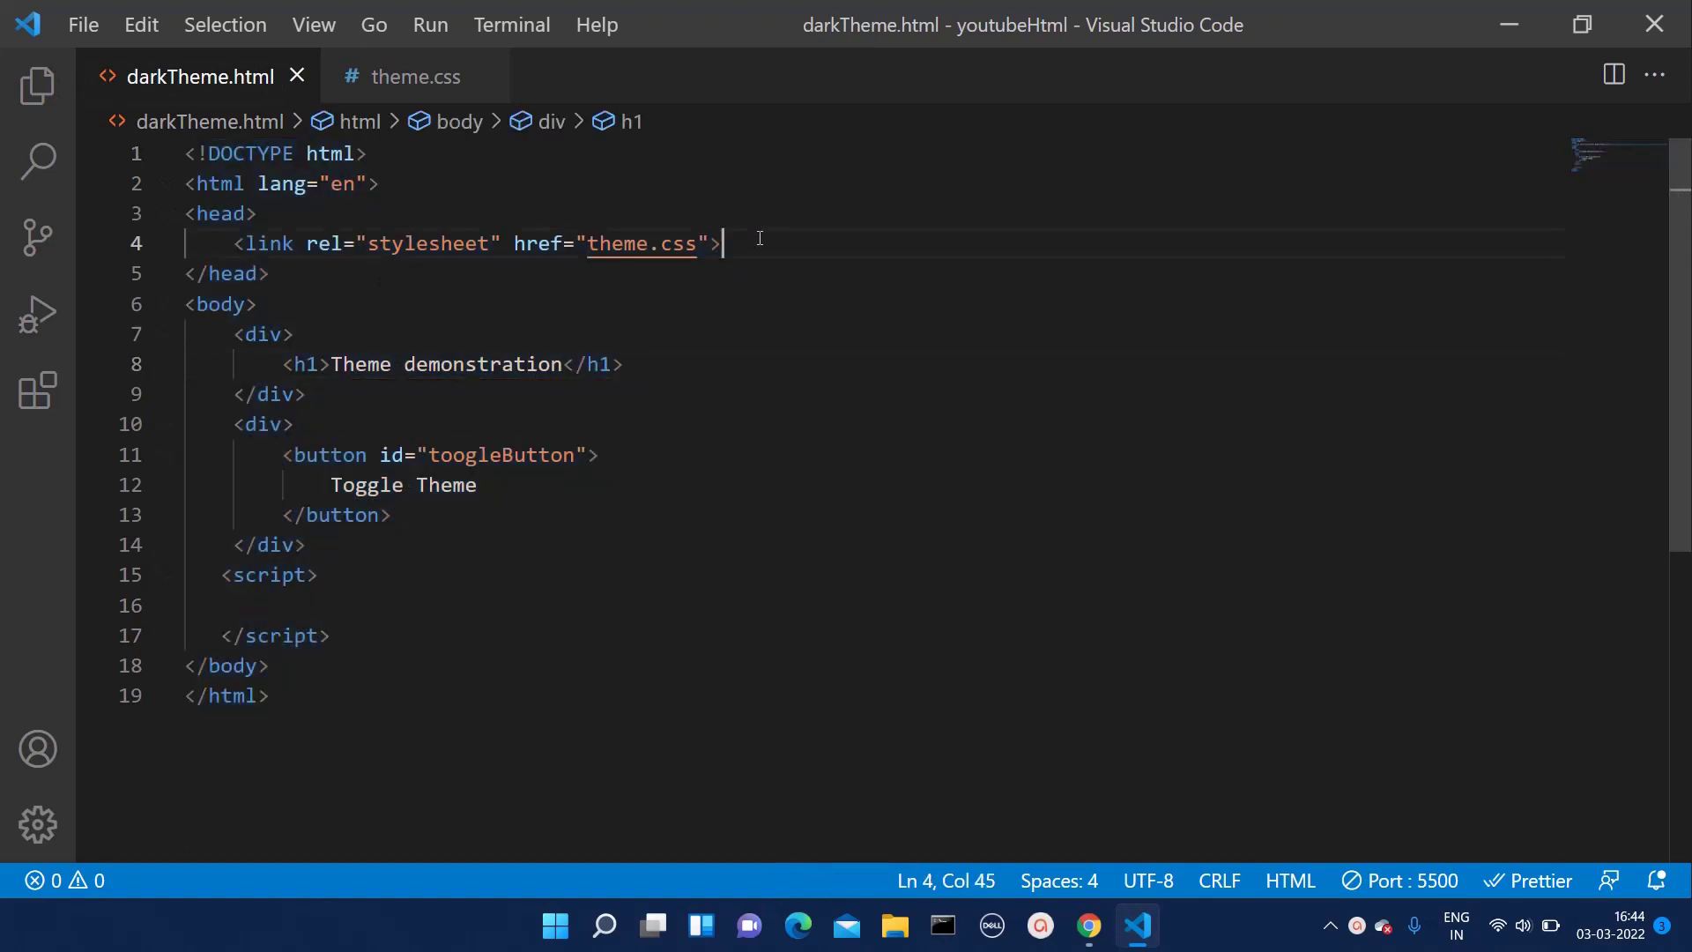
left_click_drag(741, 244, 226, 247)
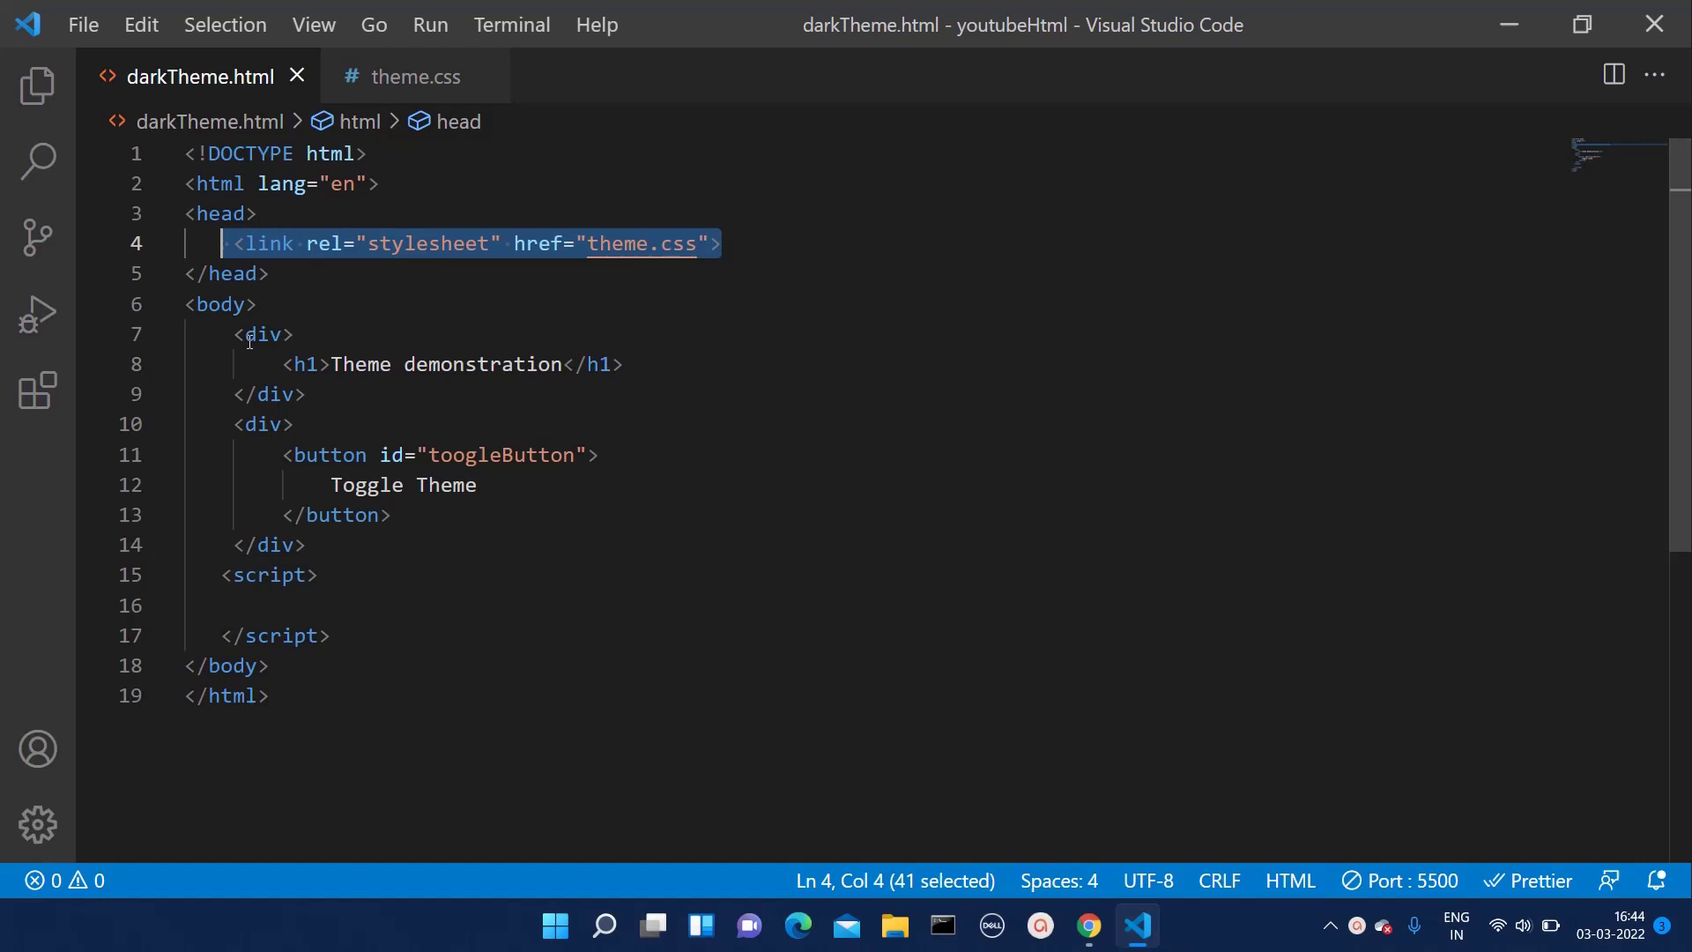
Step: Walk through the h1 heading, the button's div and the empty script block
left_click_drag(282, 365, 672, 361)
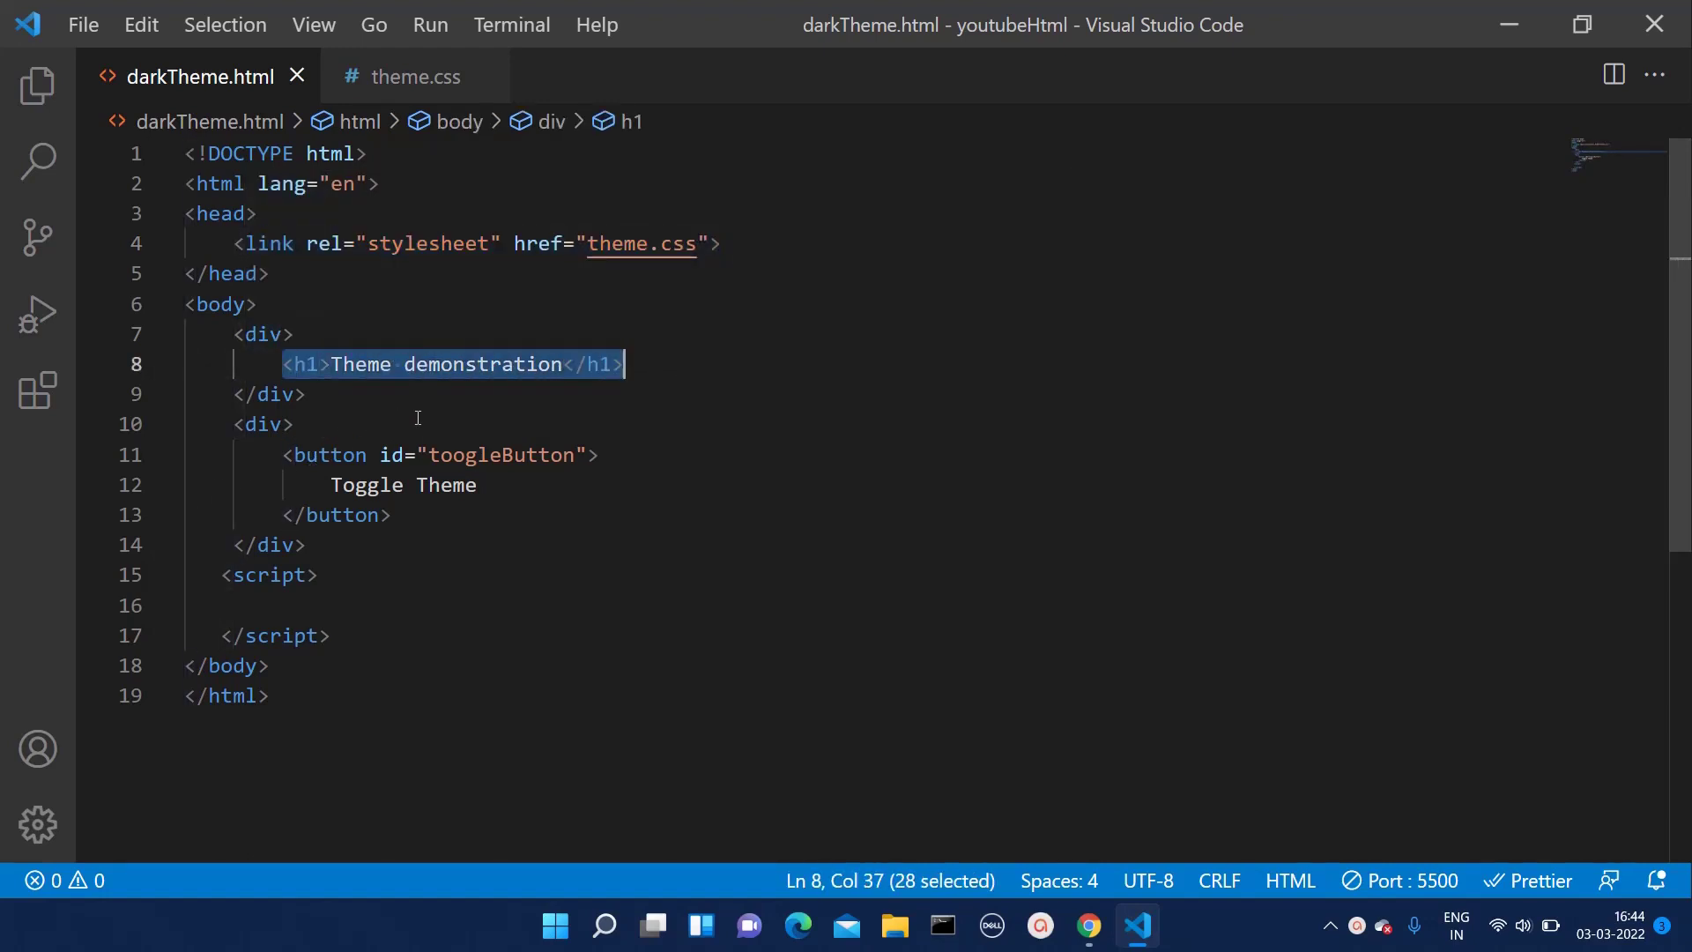
left_click(259, 425)
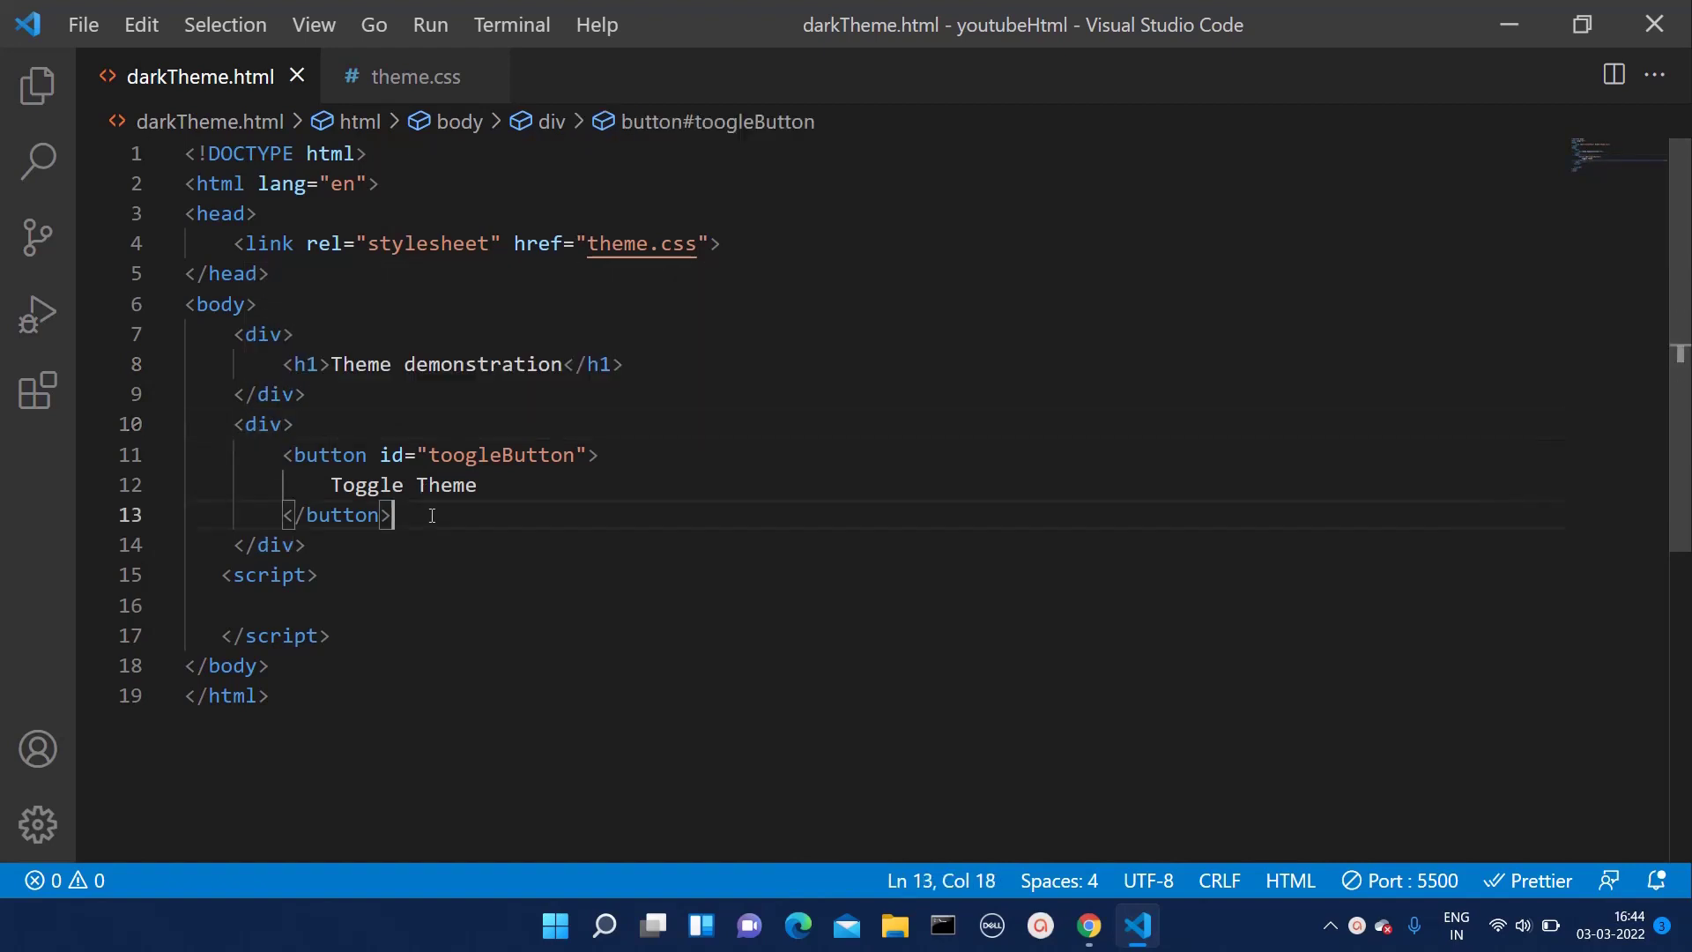
left_click_drag(393, 515, 291, 456)
left_click(332, 602)
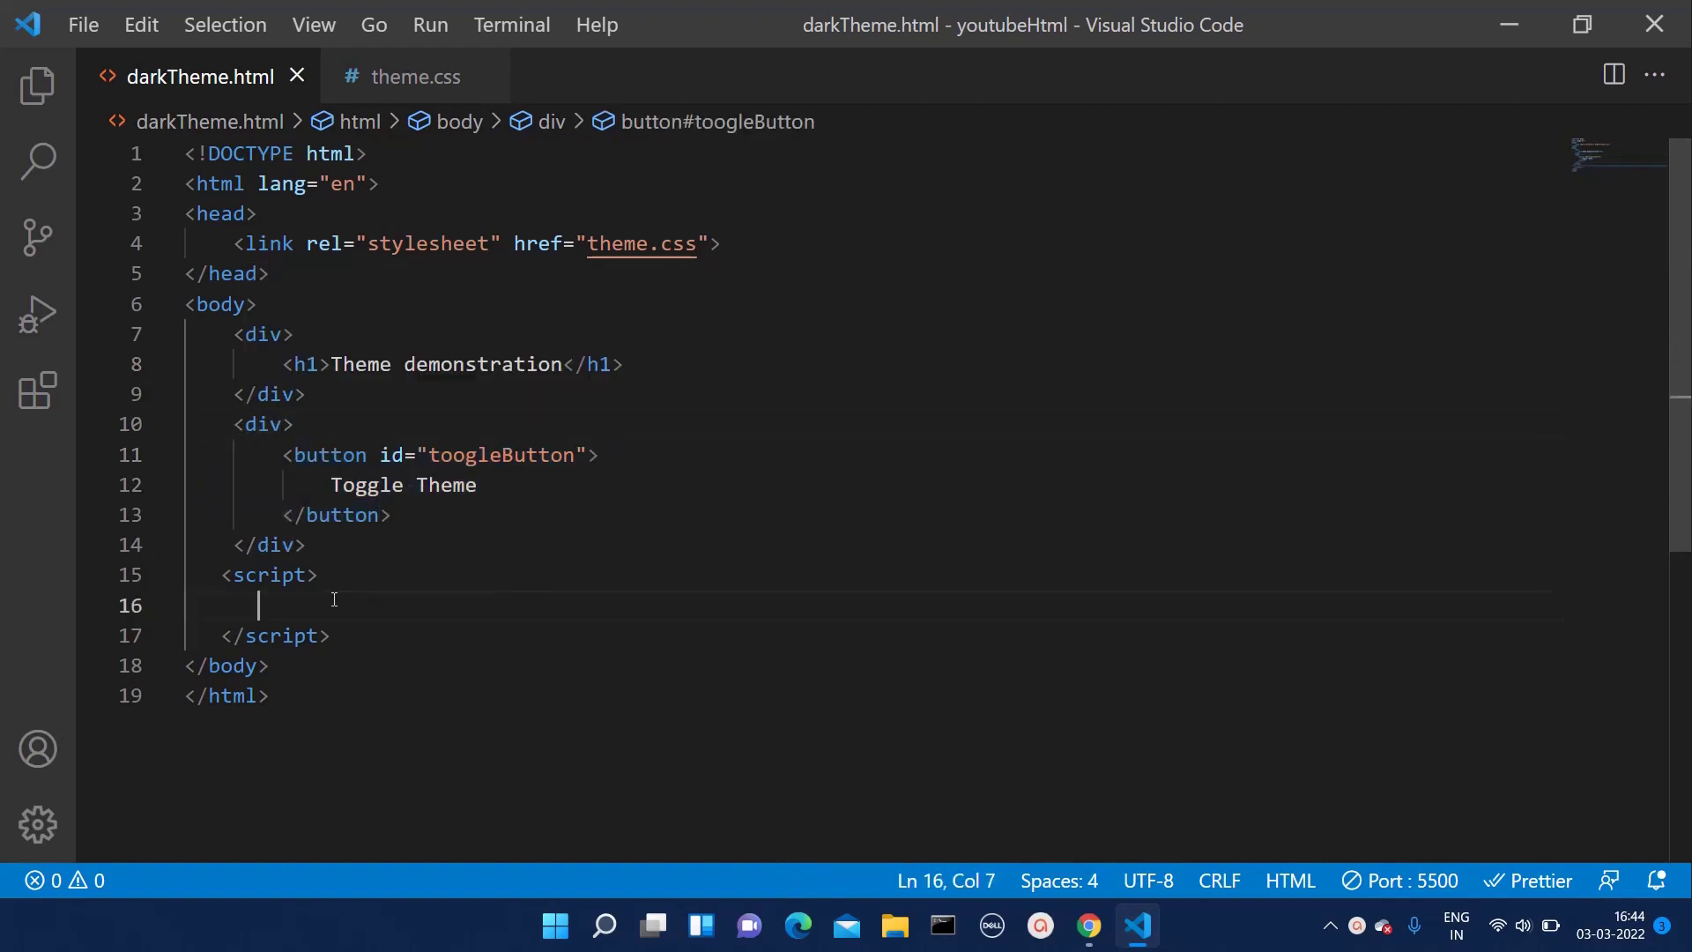
left_click(415, 78)
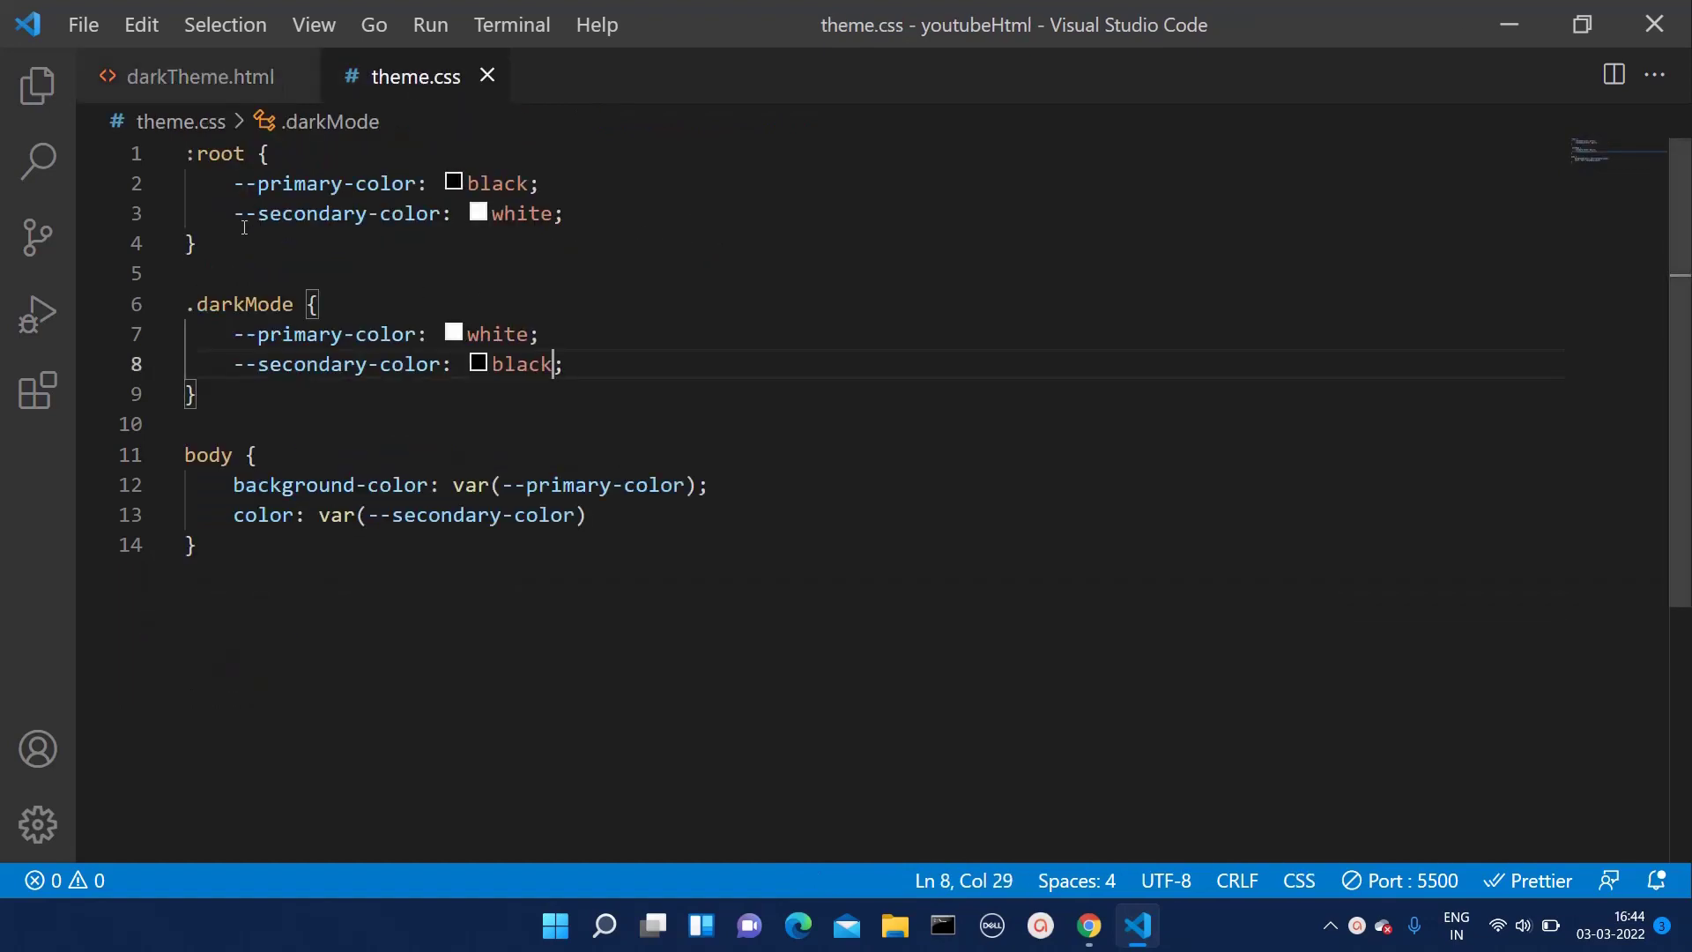
Step: Highlight the :root colour variables and their black and white values
left_click_drag(237, 242, 172, 150)
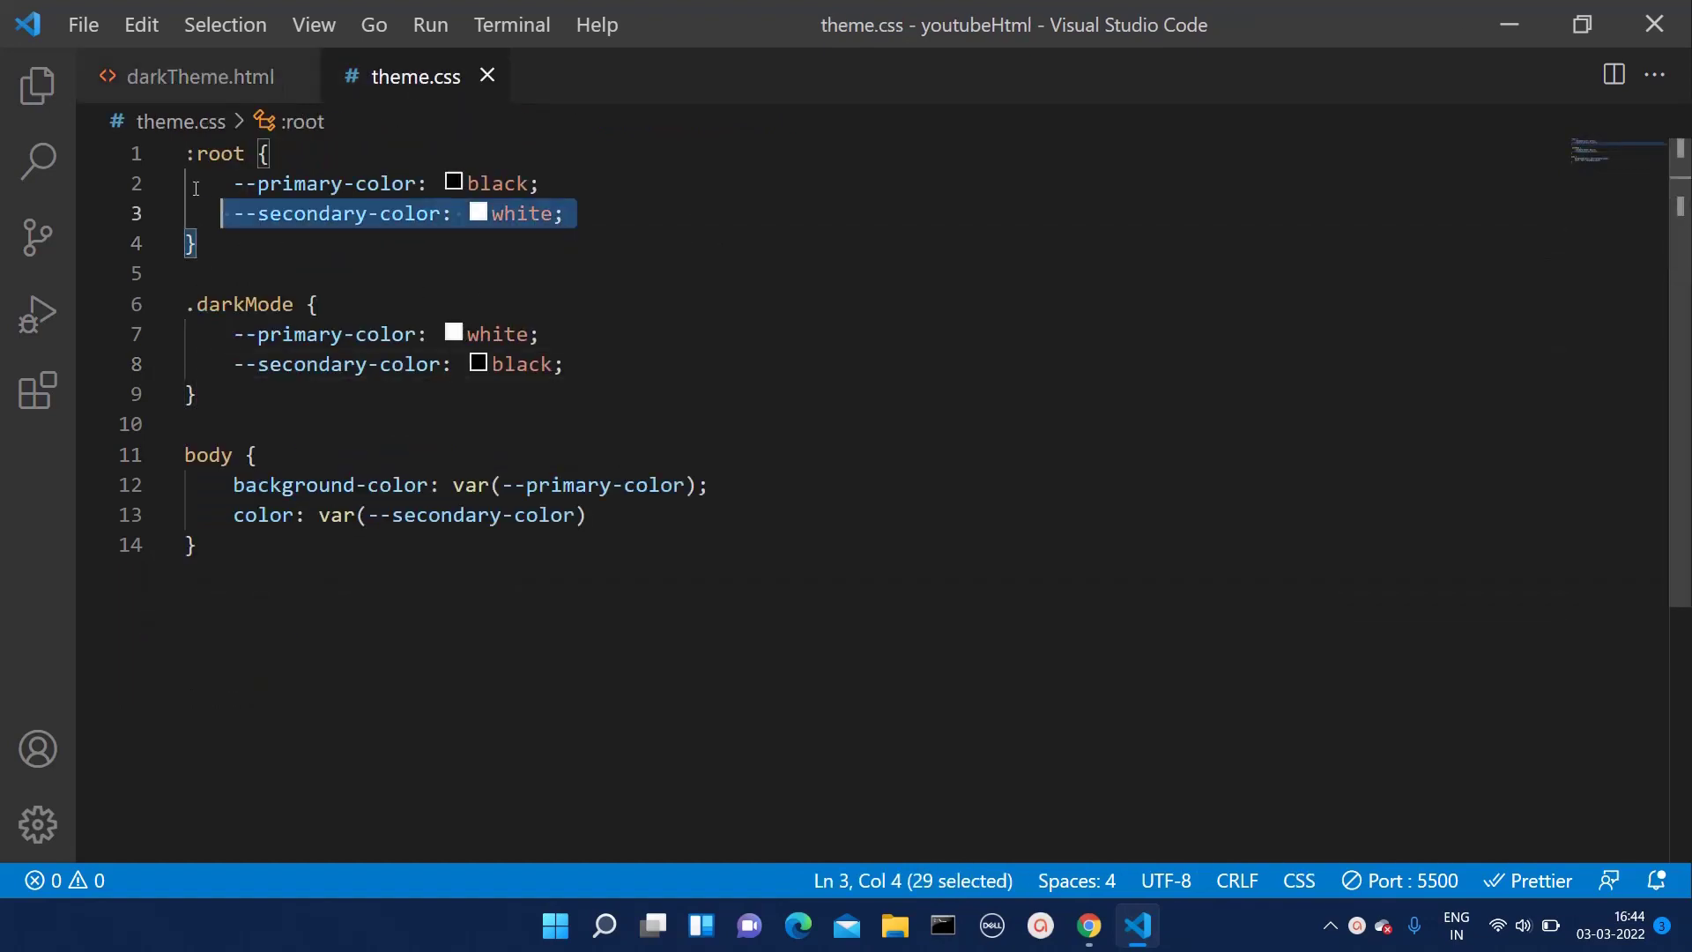
left_click(351, 214)
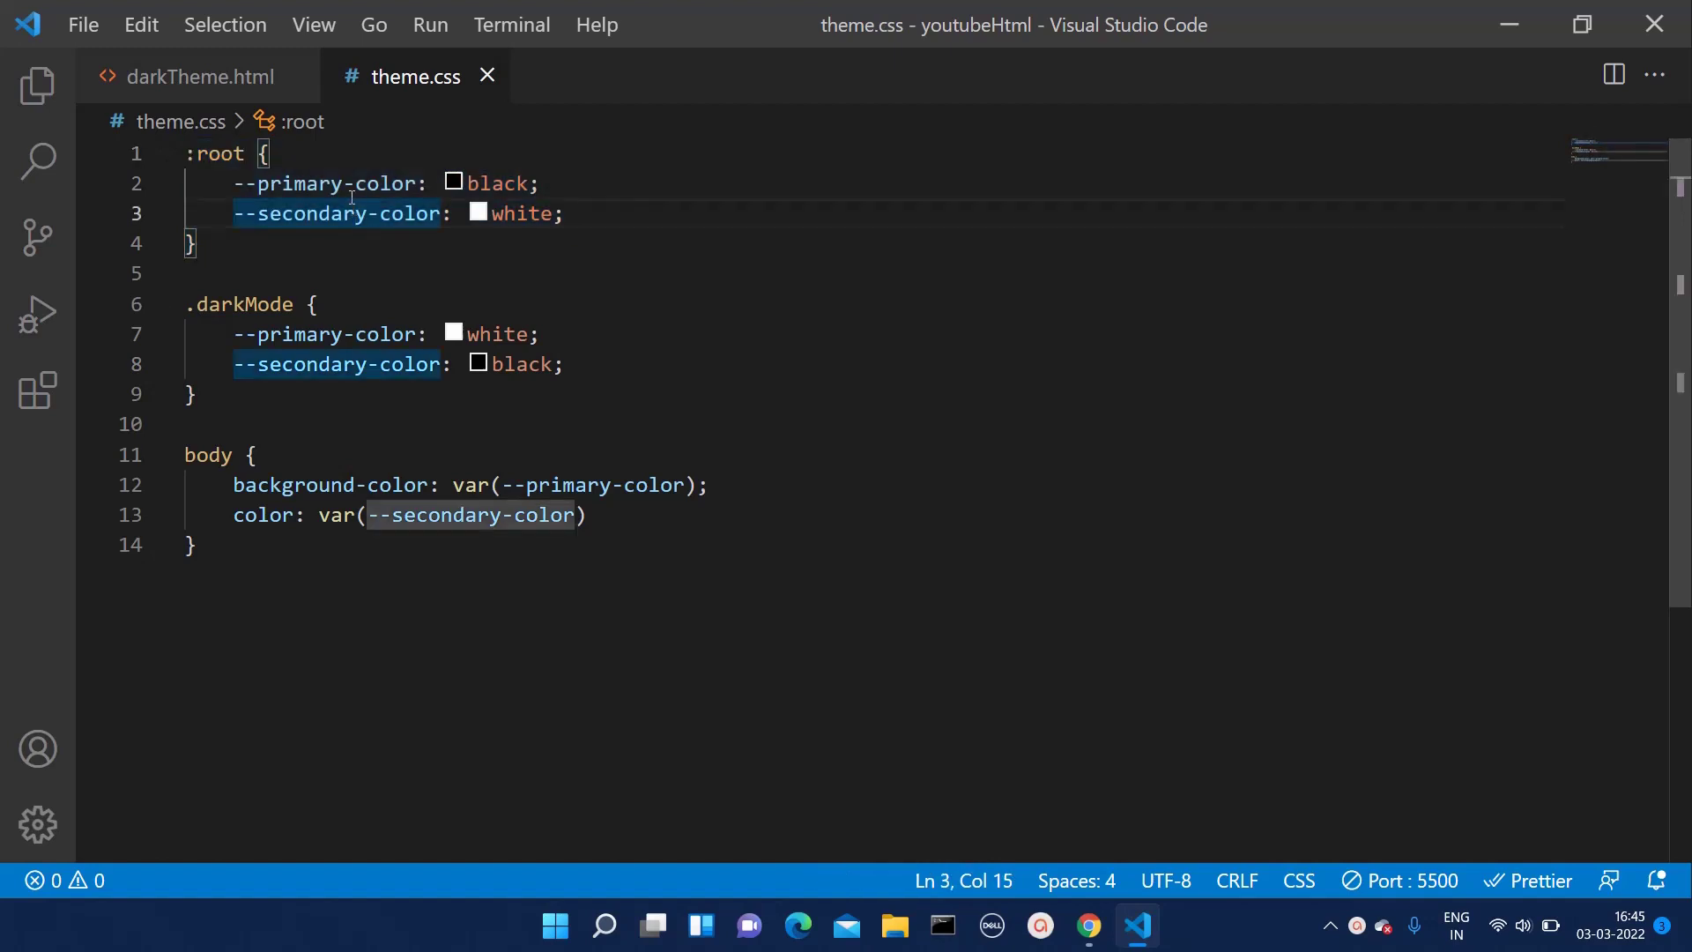
double_click(355, 193)
left_click(503, 188)
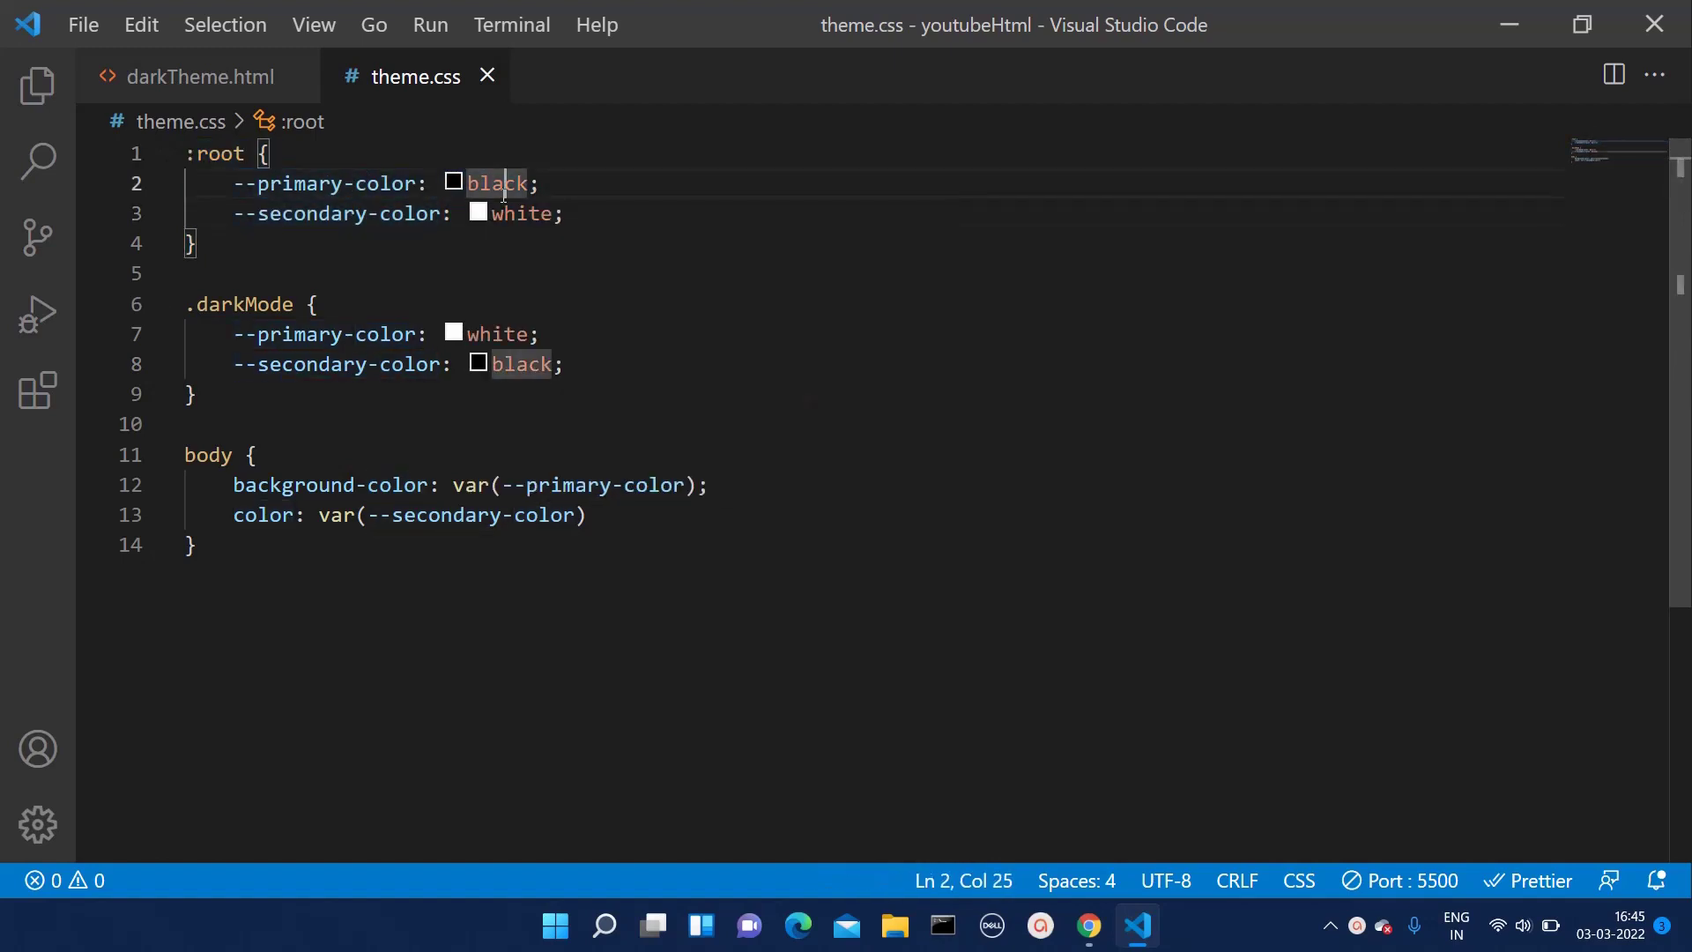
double_click(521, 212)
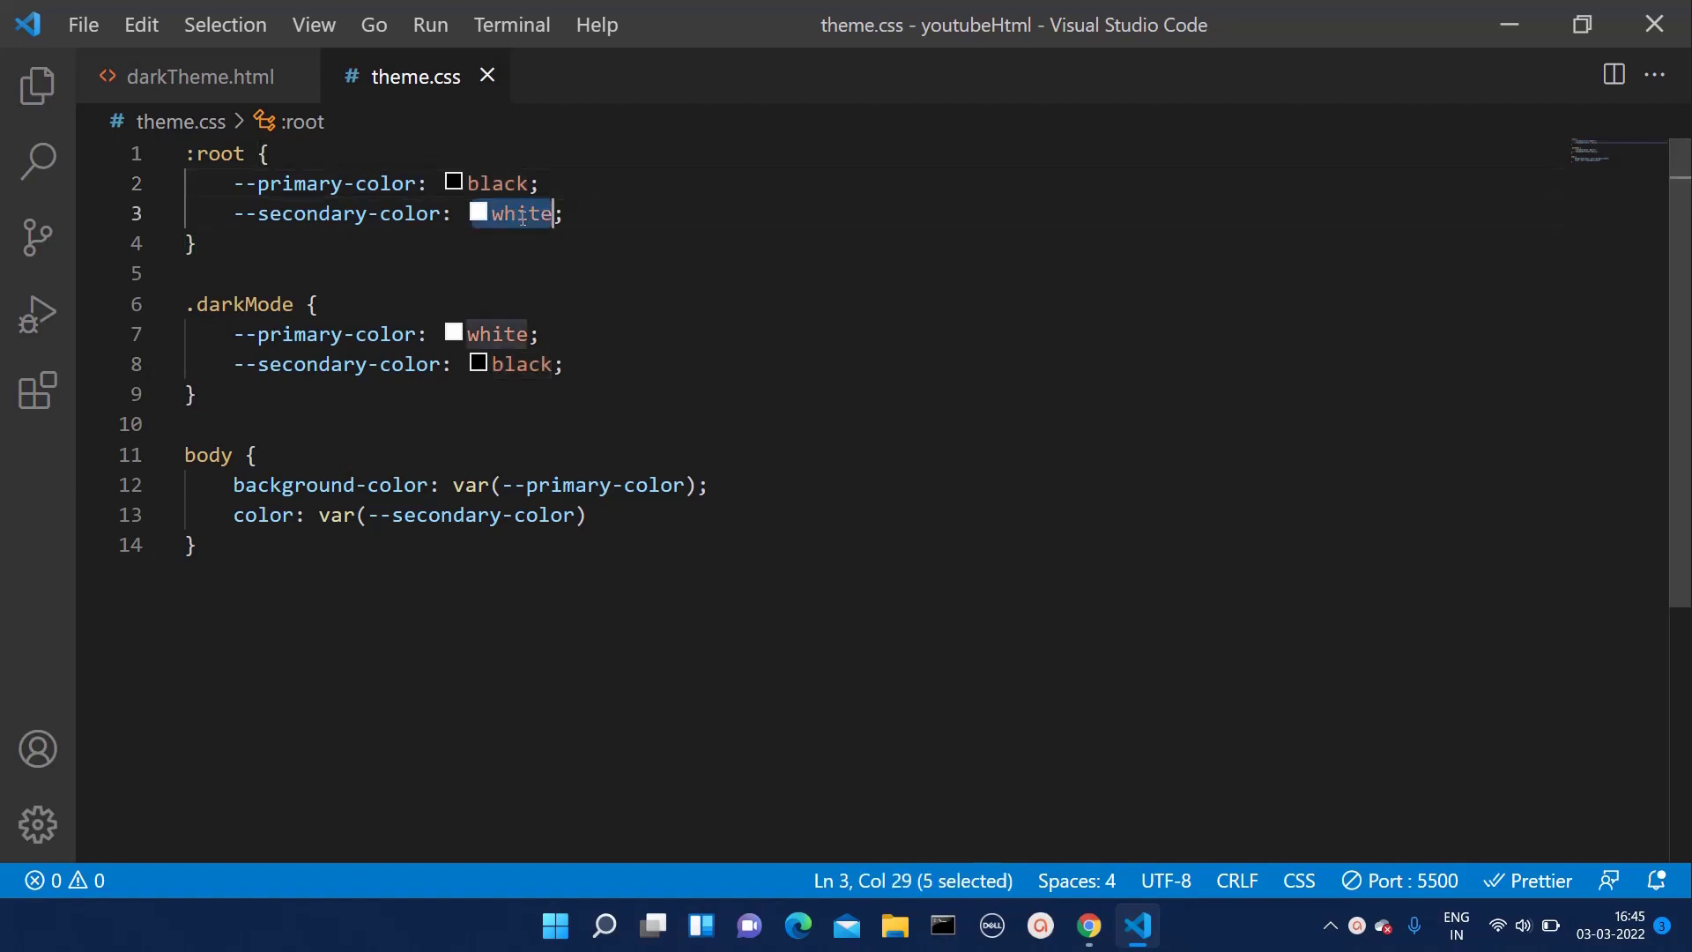
Step: Review the body rule's background-color and color properties, then return to darkTheme.html
left_click(1065, 451)
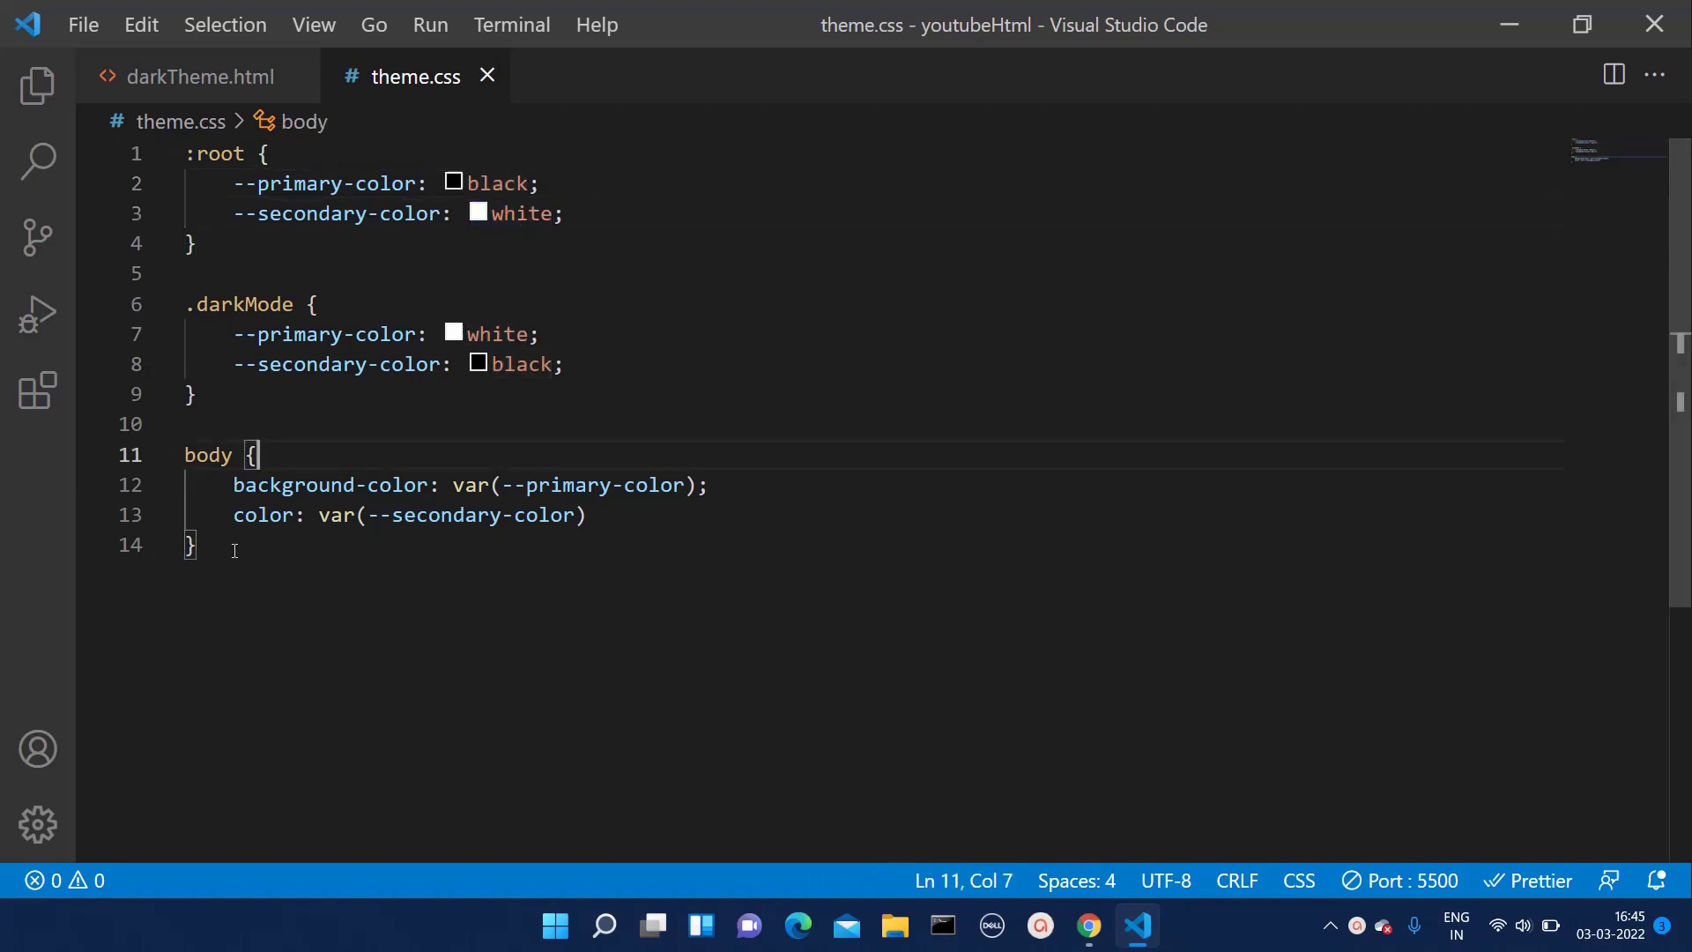
left_click_drag(233, 547, 185, 455)
left_click(416, 616)
left_click_drag(234, 484, 361, 486)
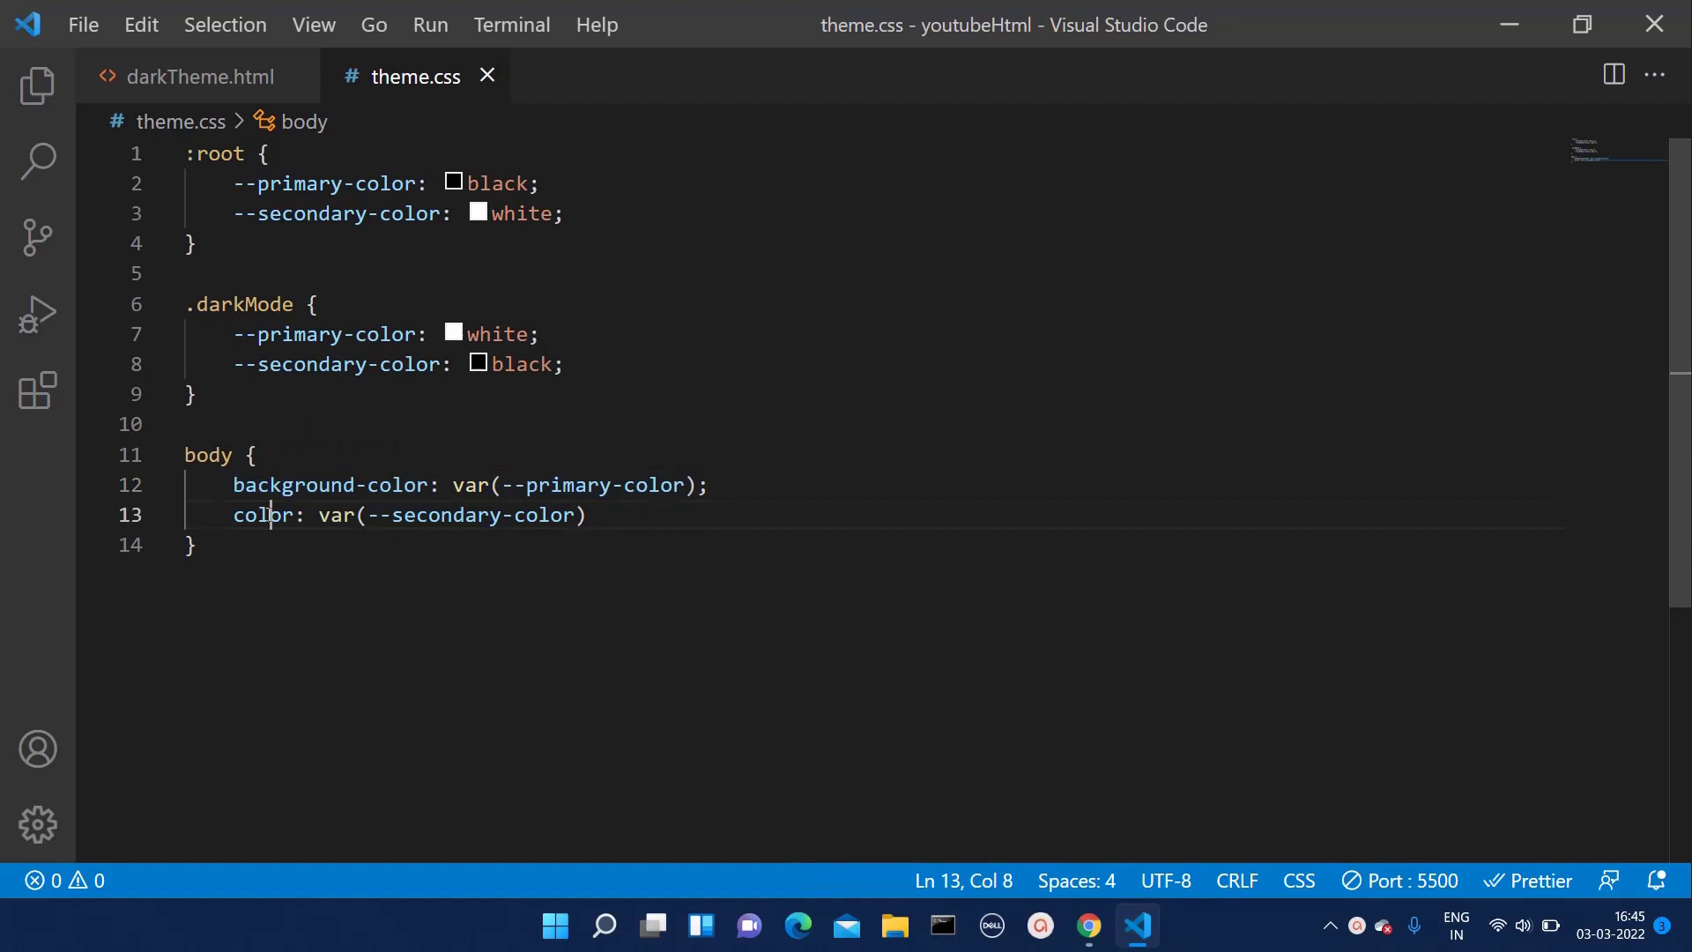
double_click(266, 514)
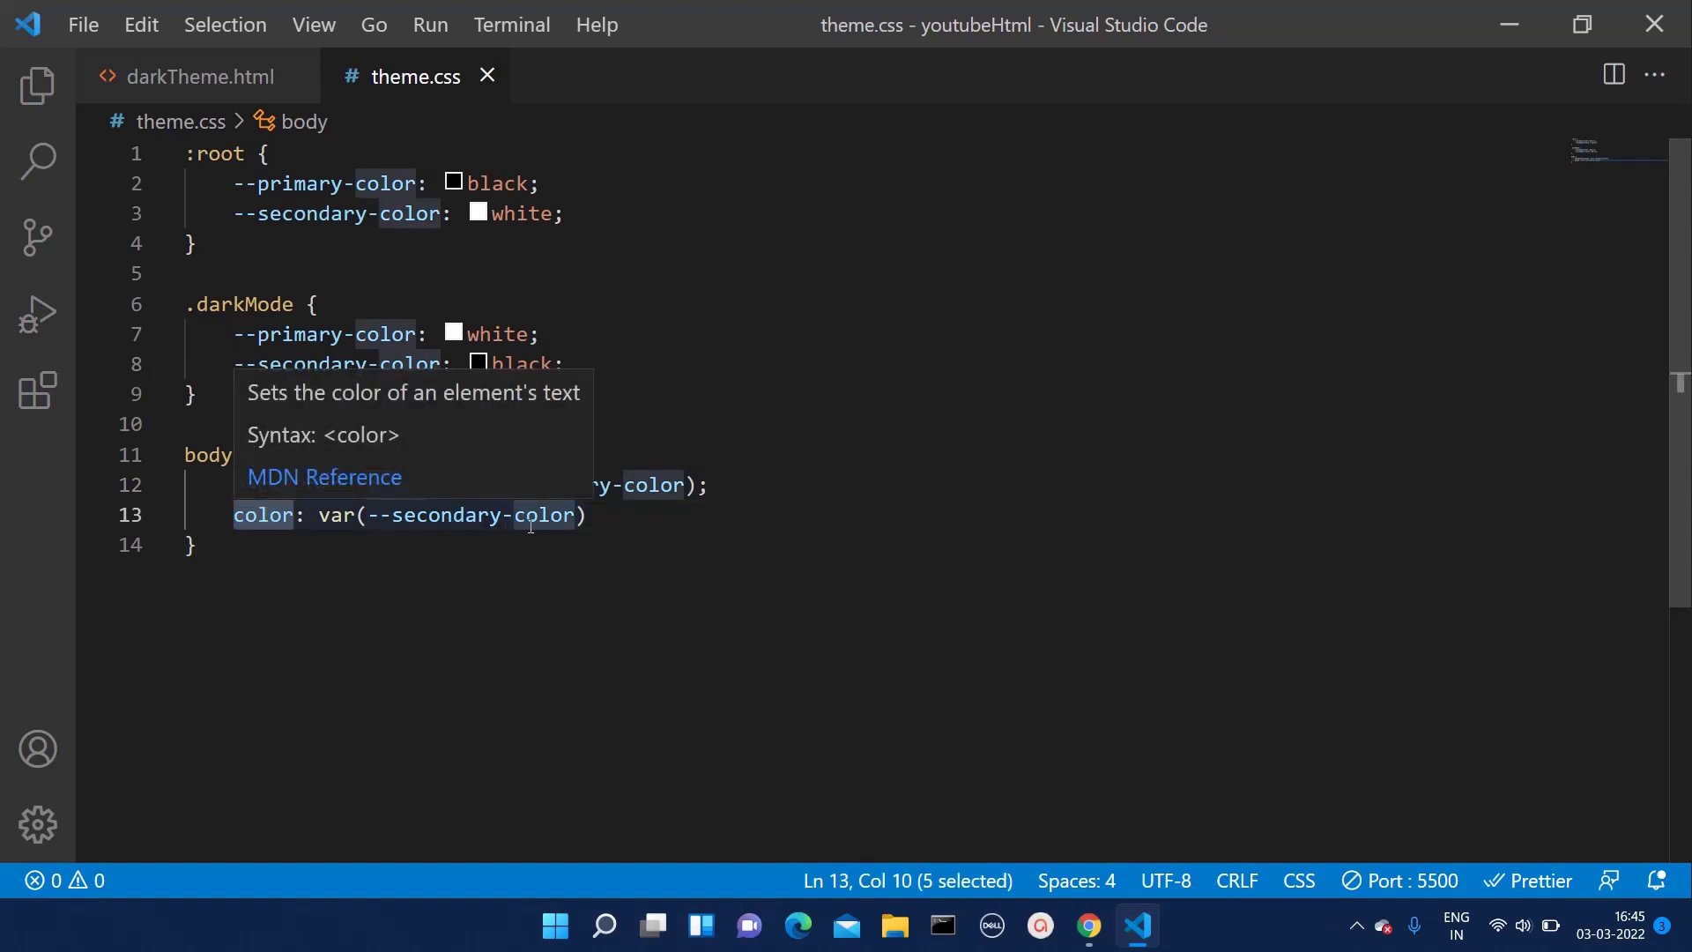
left_click(194, 80)
left_click(661, 532)
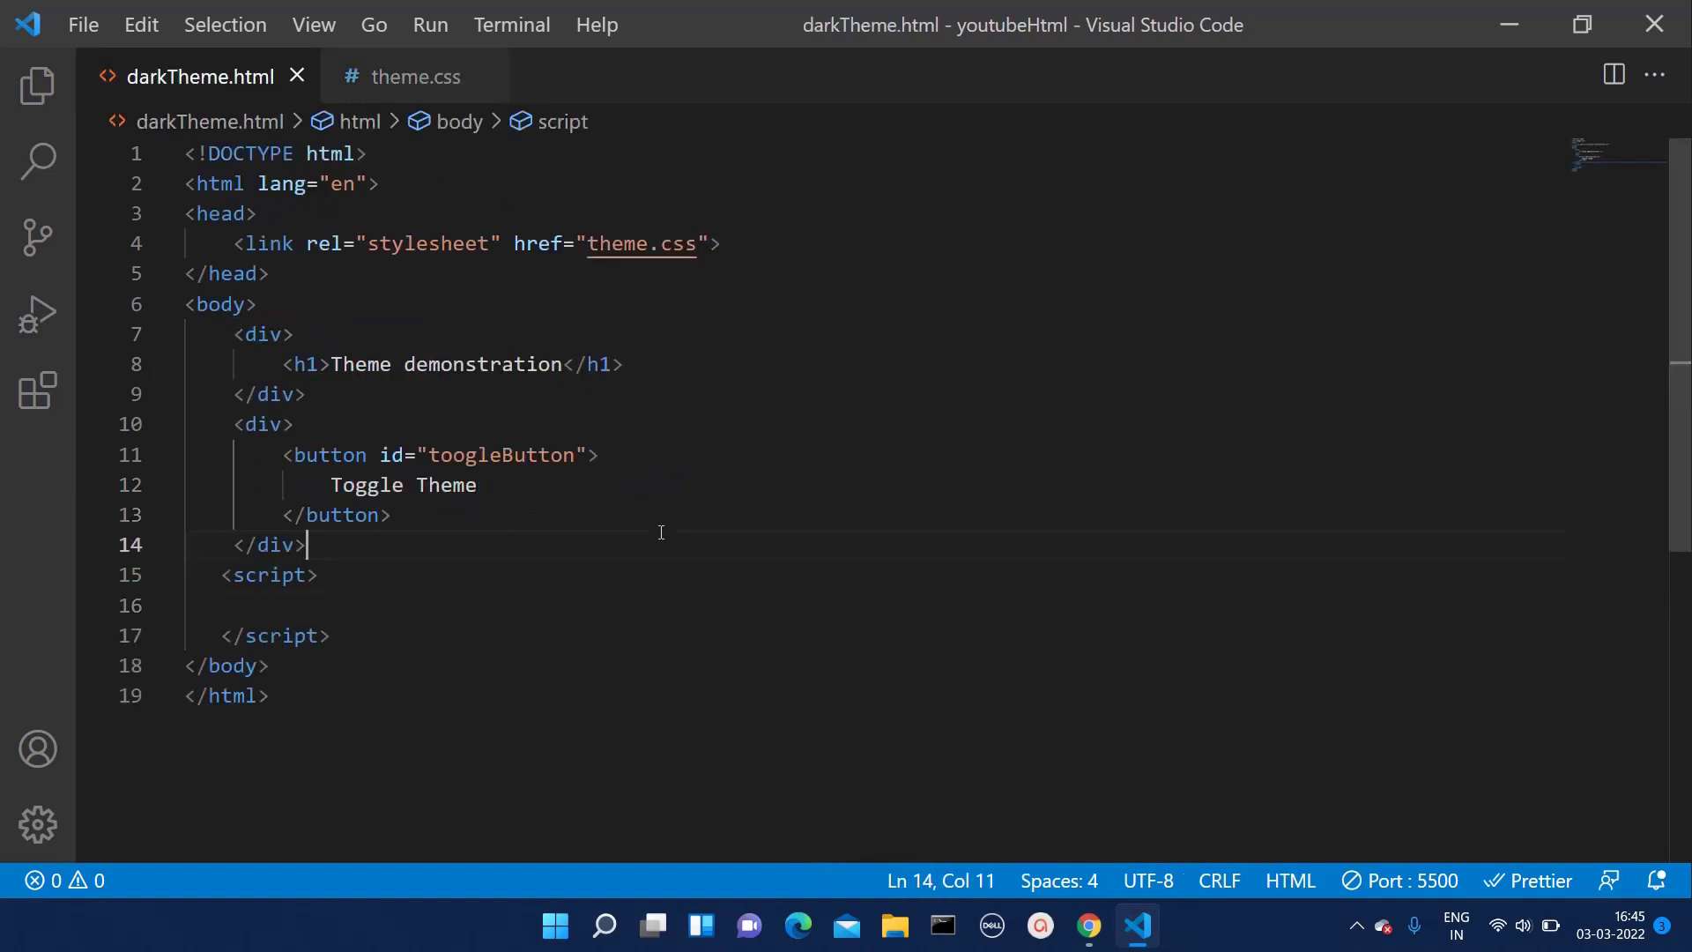
left_click(1088, 926)
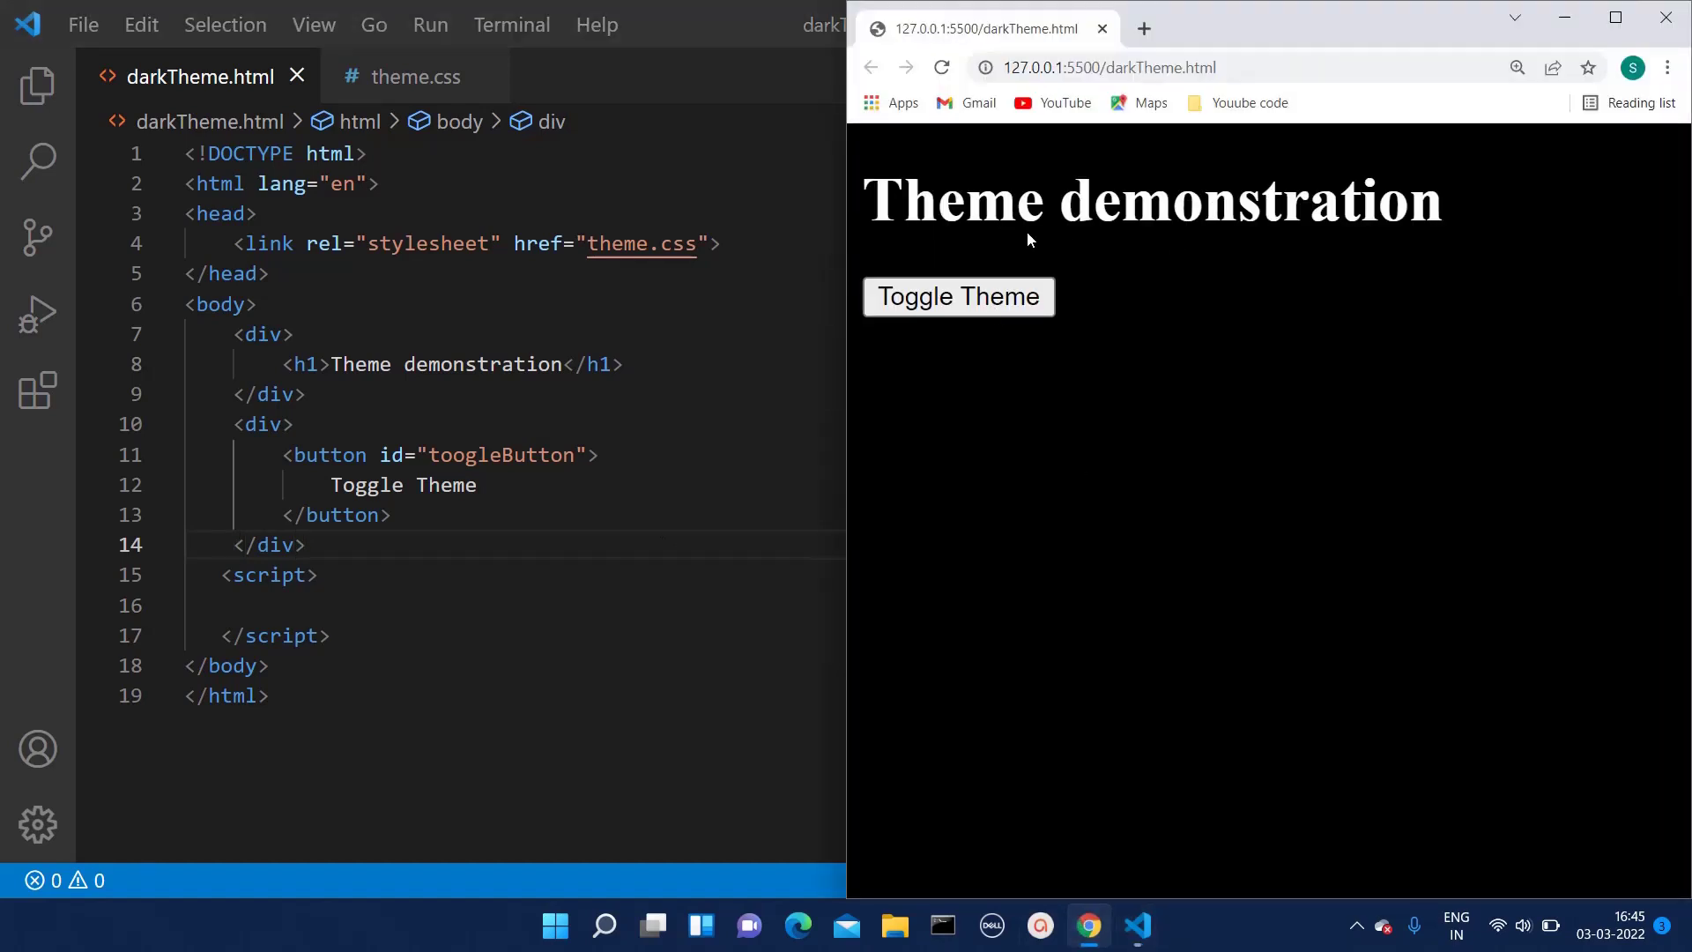
left_click(357, 82)
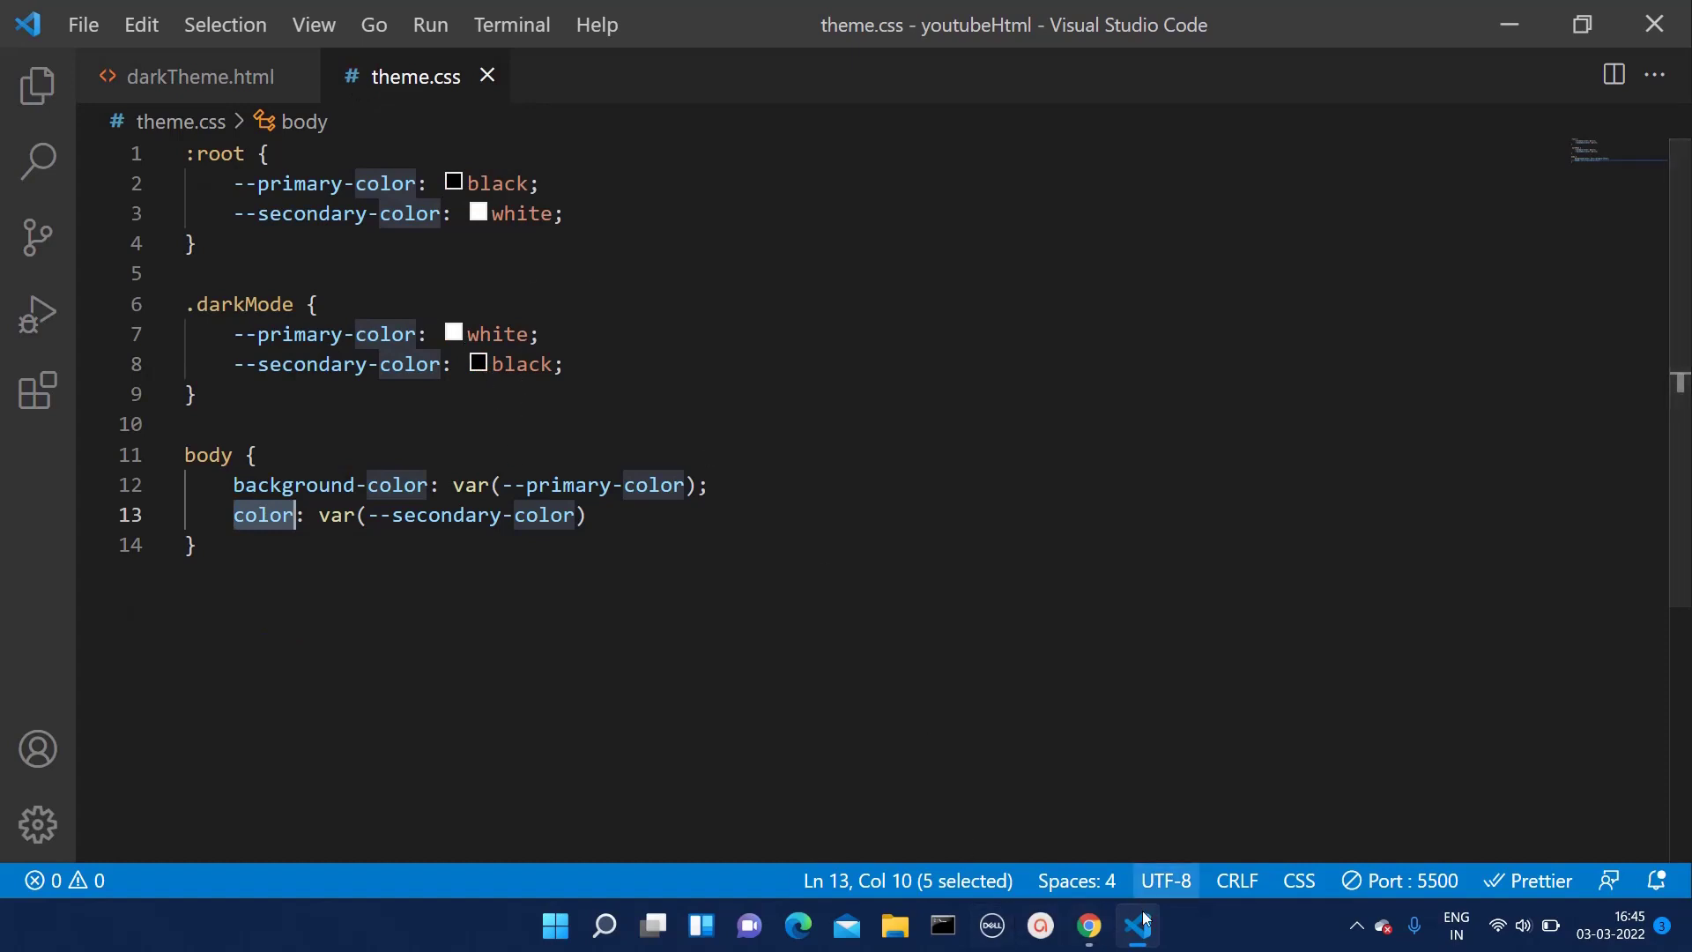
left_click(1089, 925)
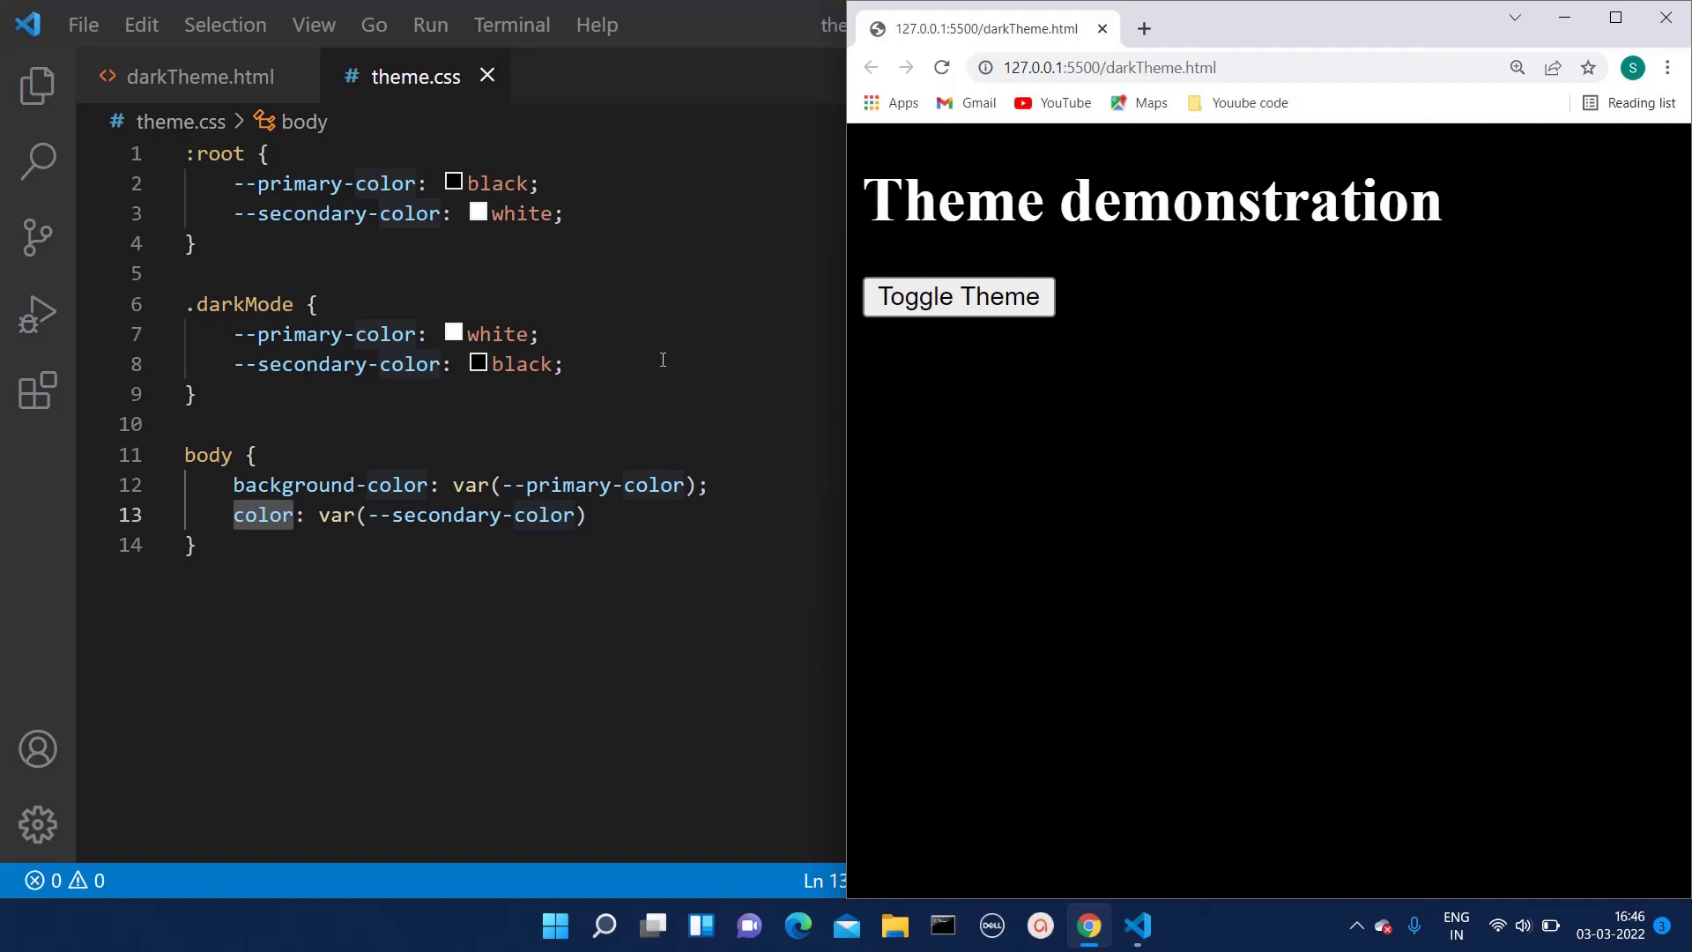
left_click(220, 79)
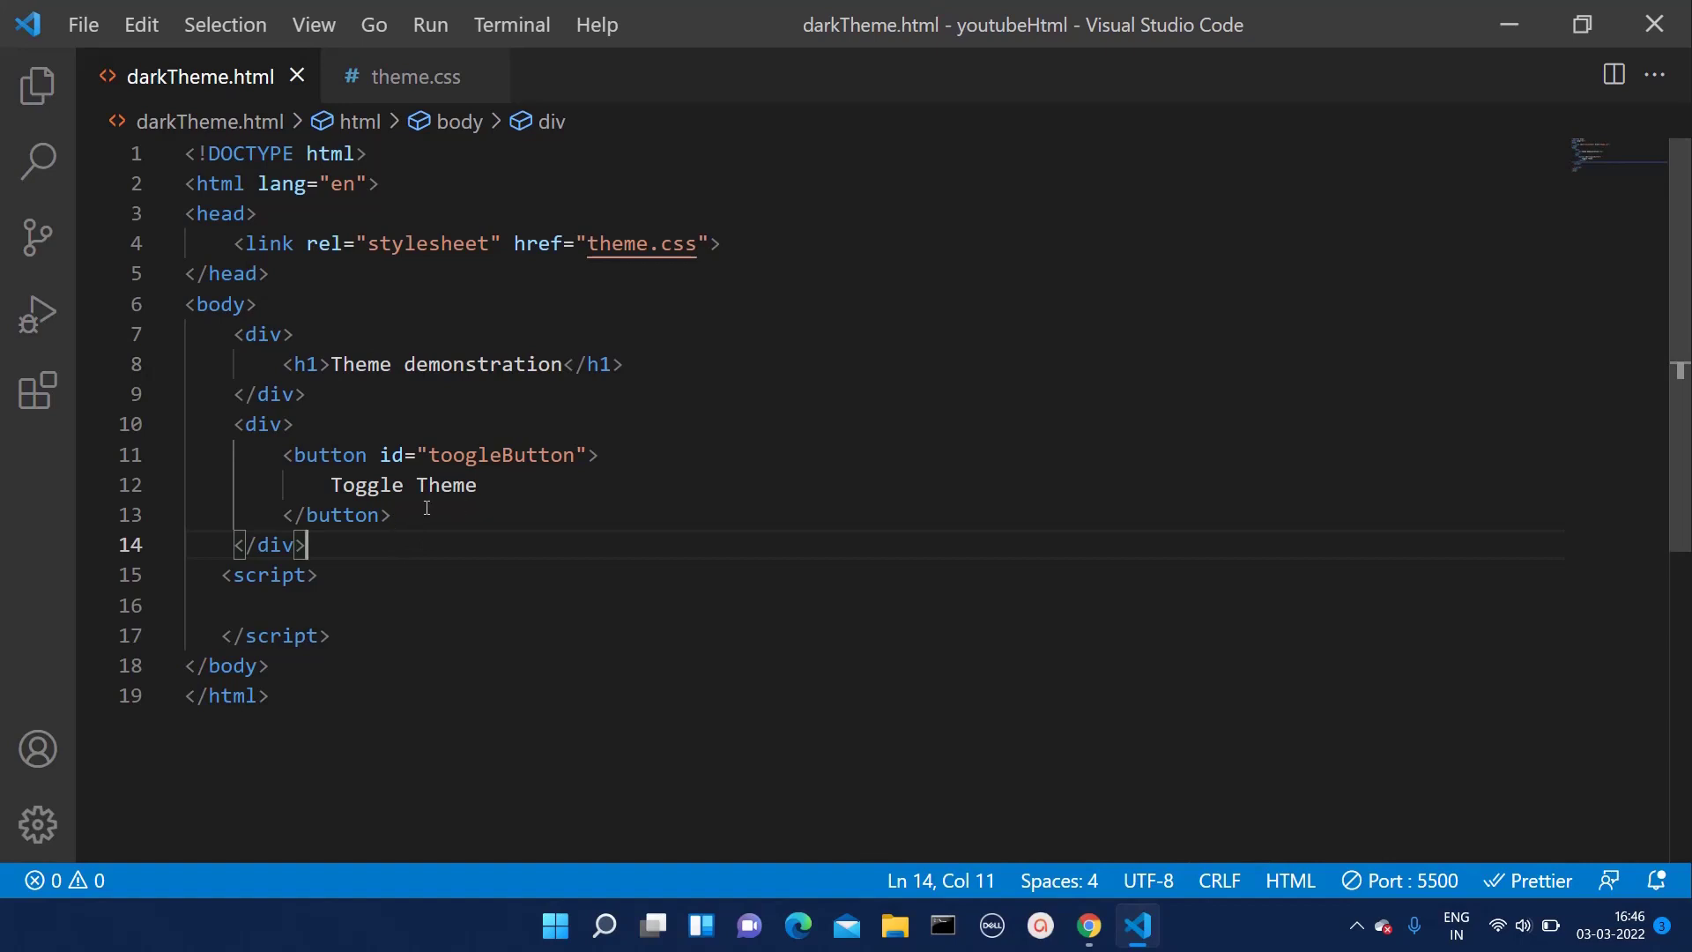
Step: Start a script line declaring let btn = document.getElementById() with autocomplete
double_click(513, 456)
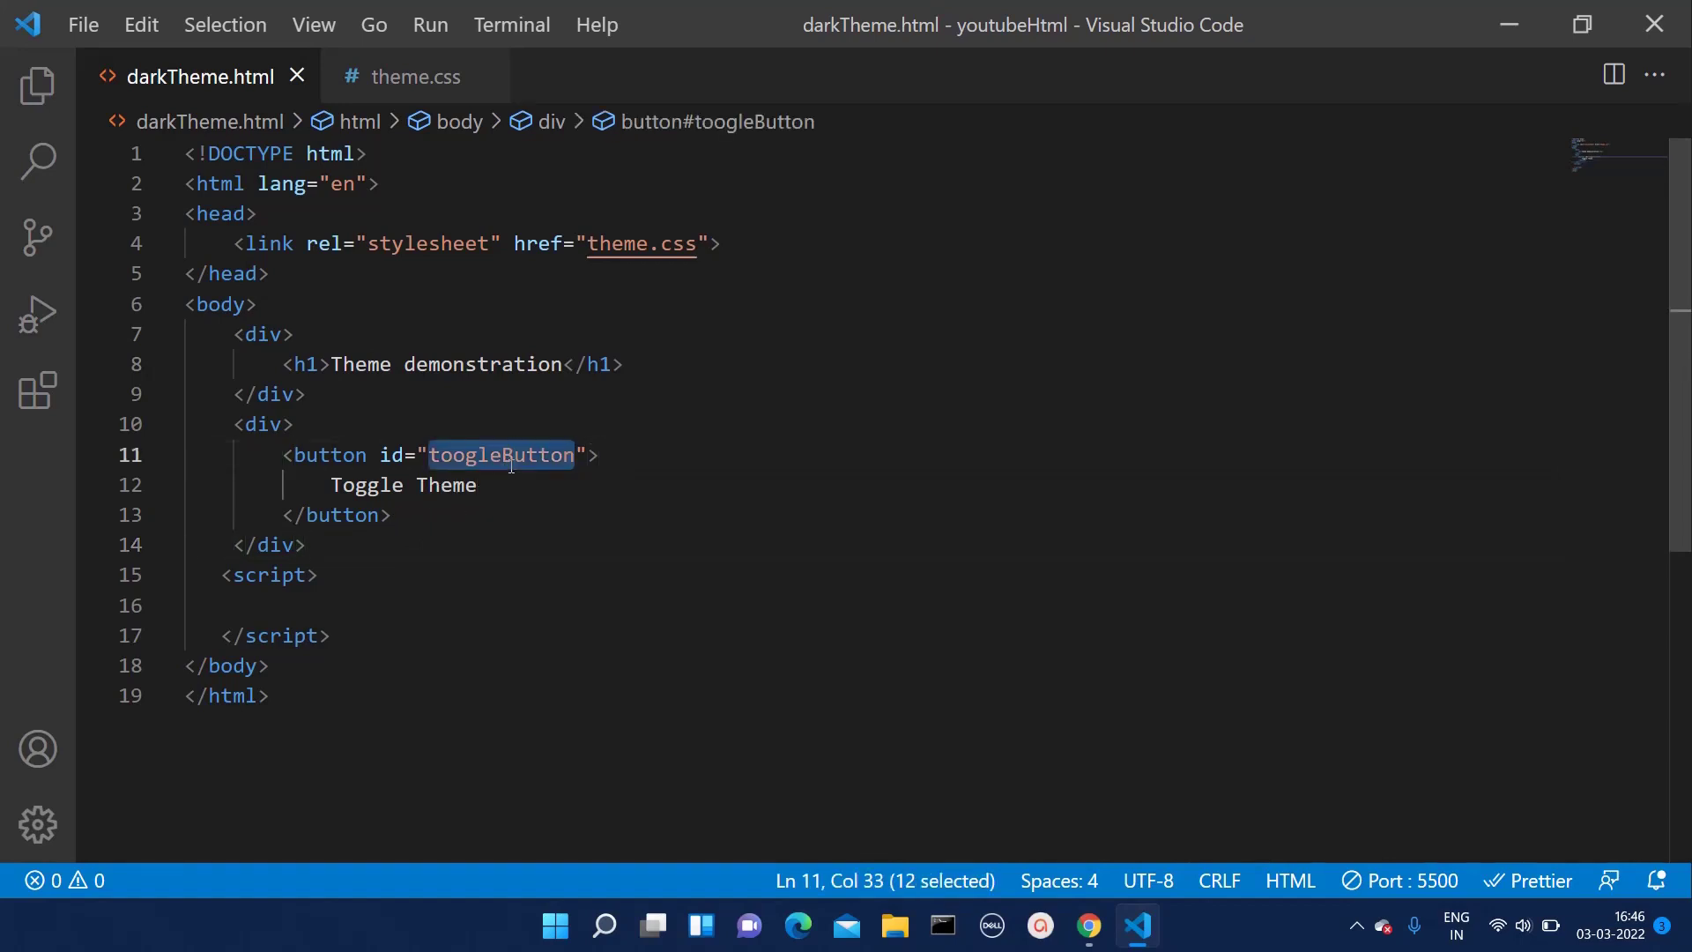
left_click(349, 589)
key("Down")
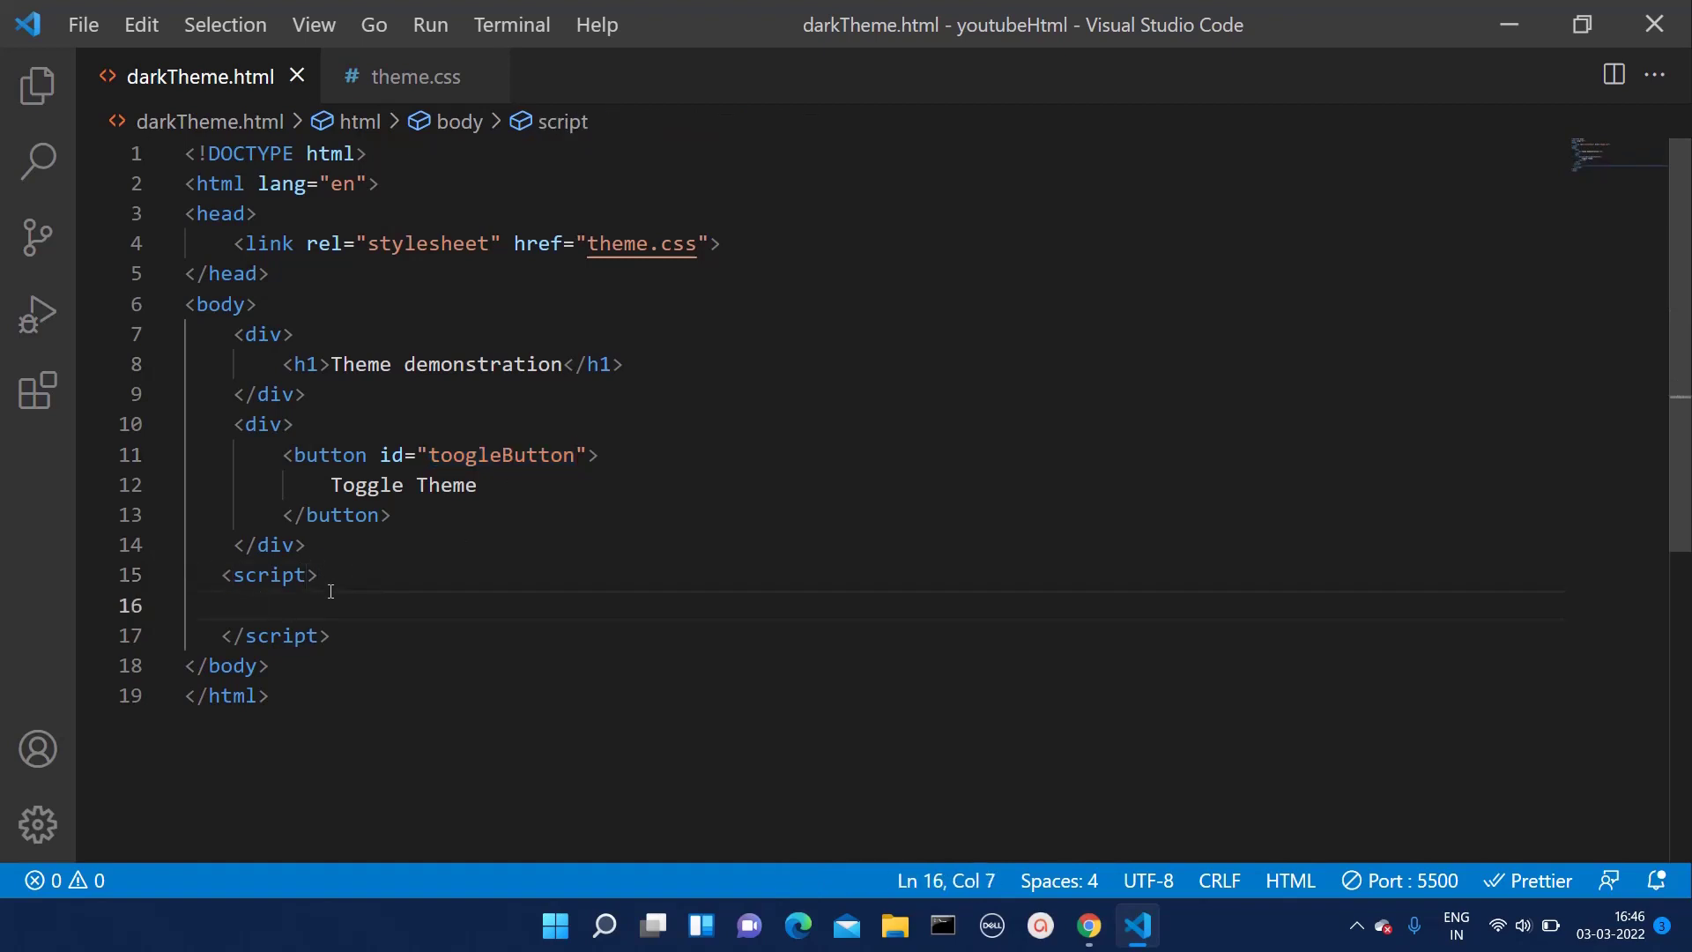
type("let ")
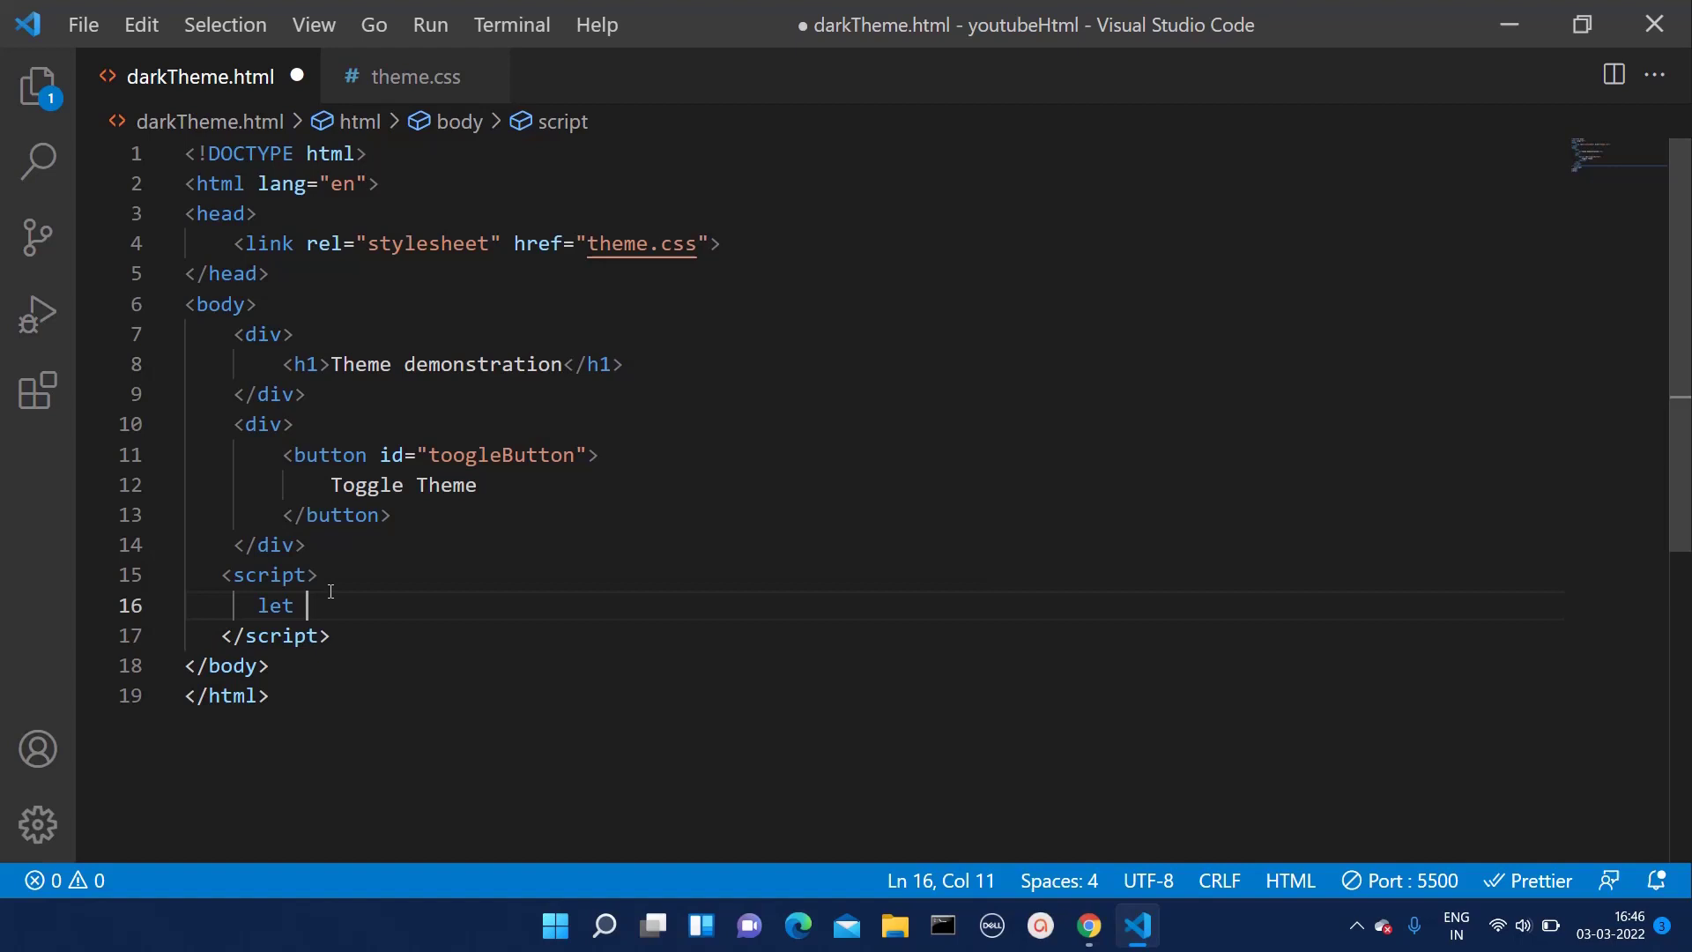
type("bt")
key("BackSpace")
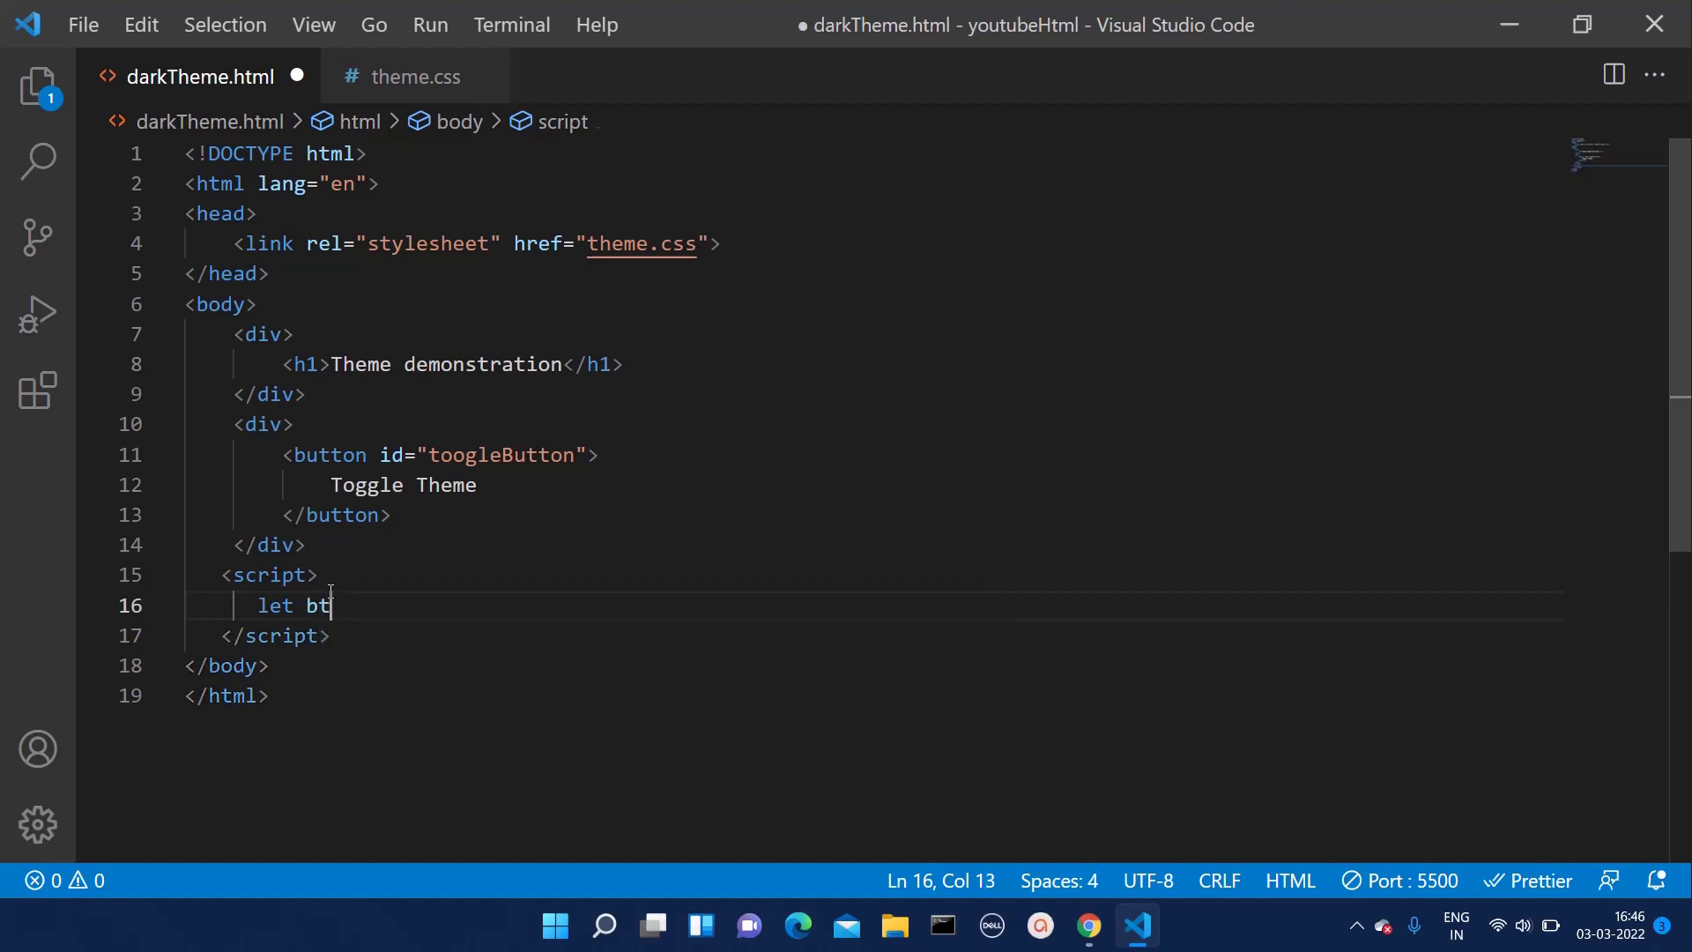
type("n =")
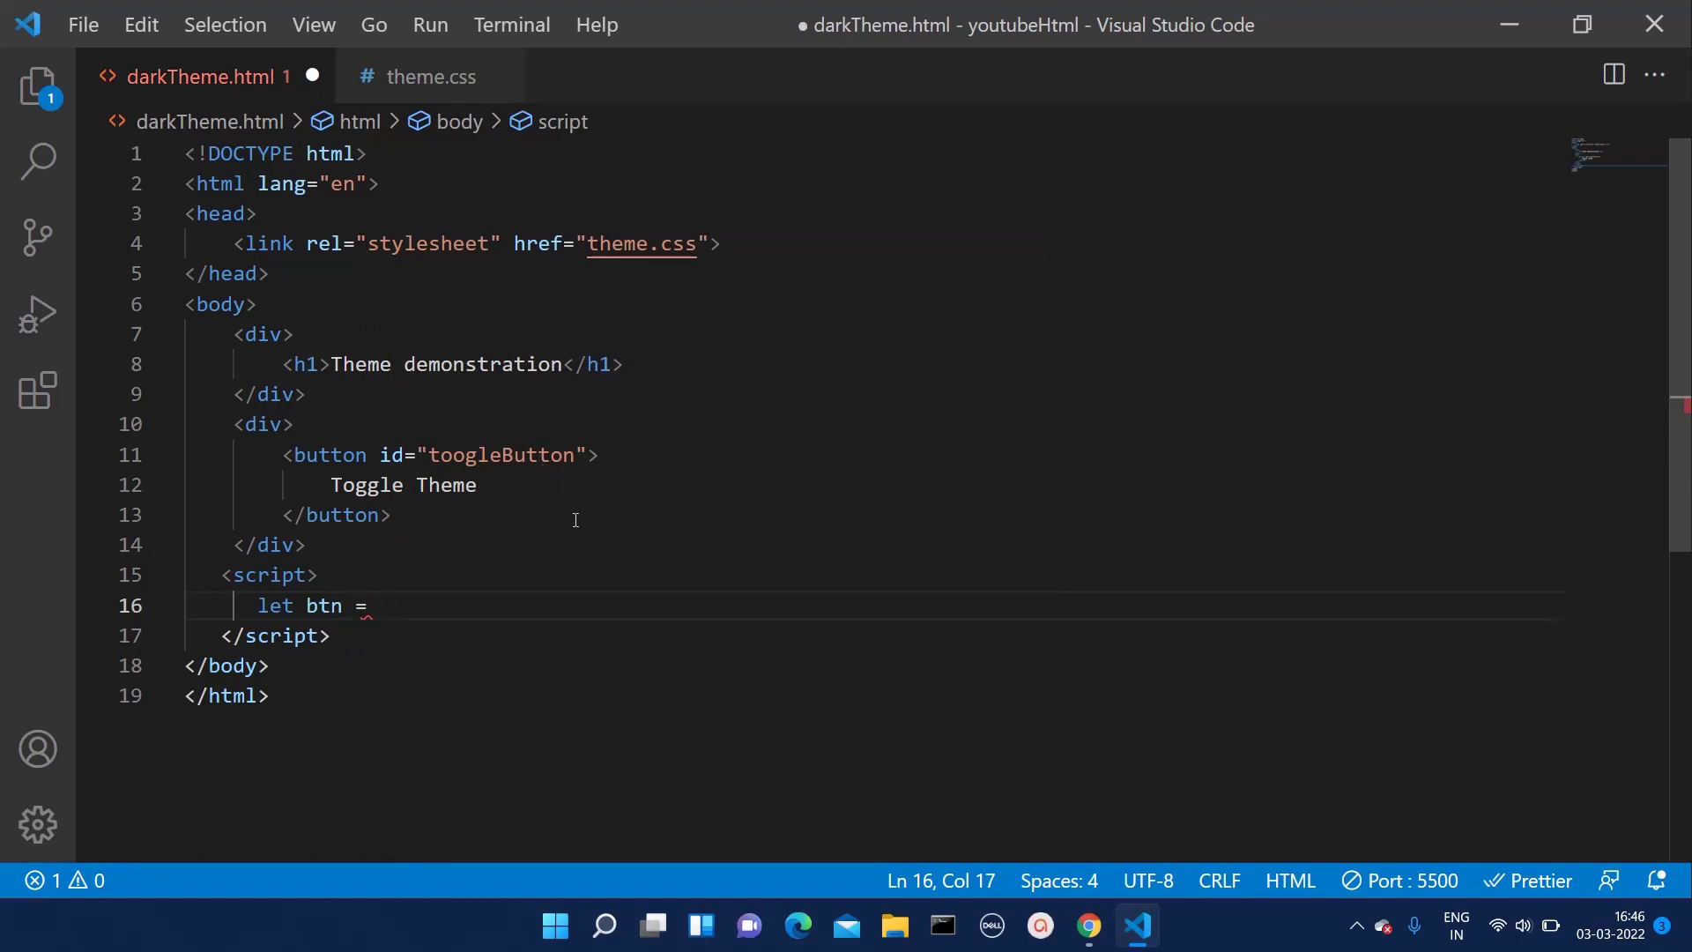
type("do")
key("Down")
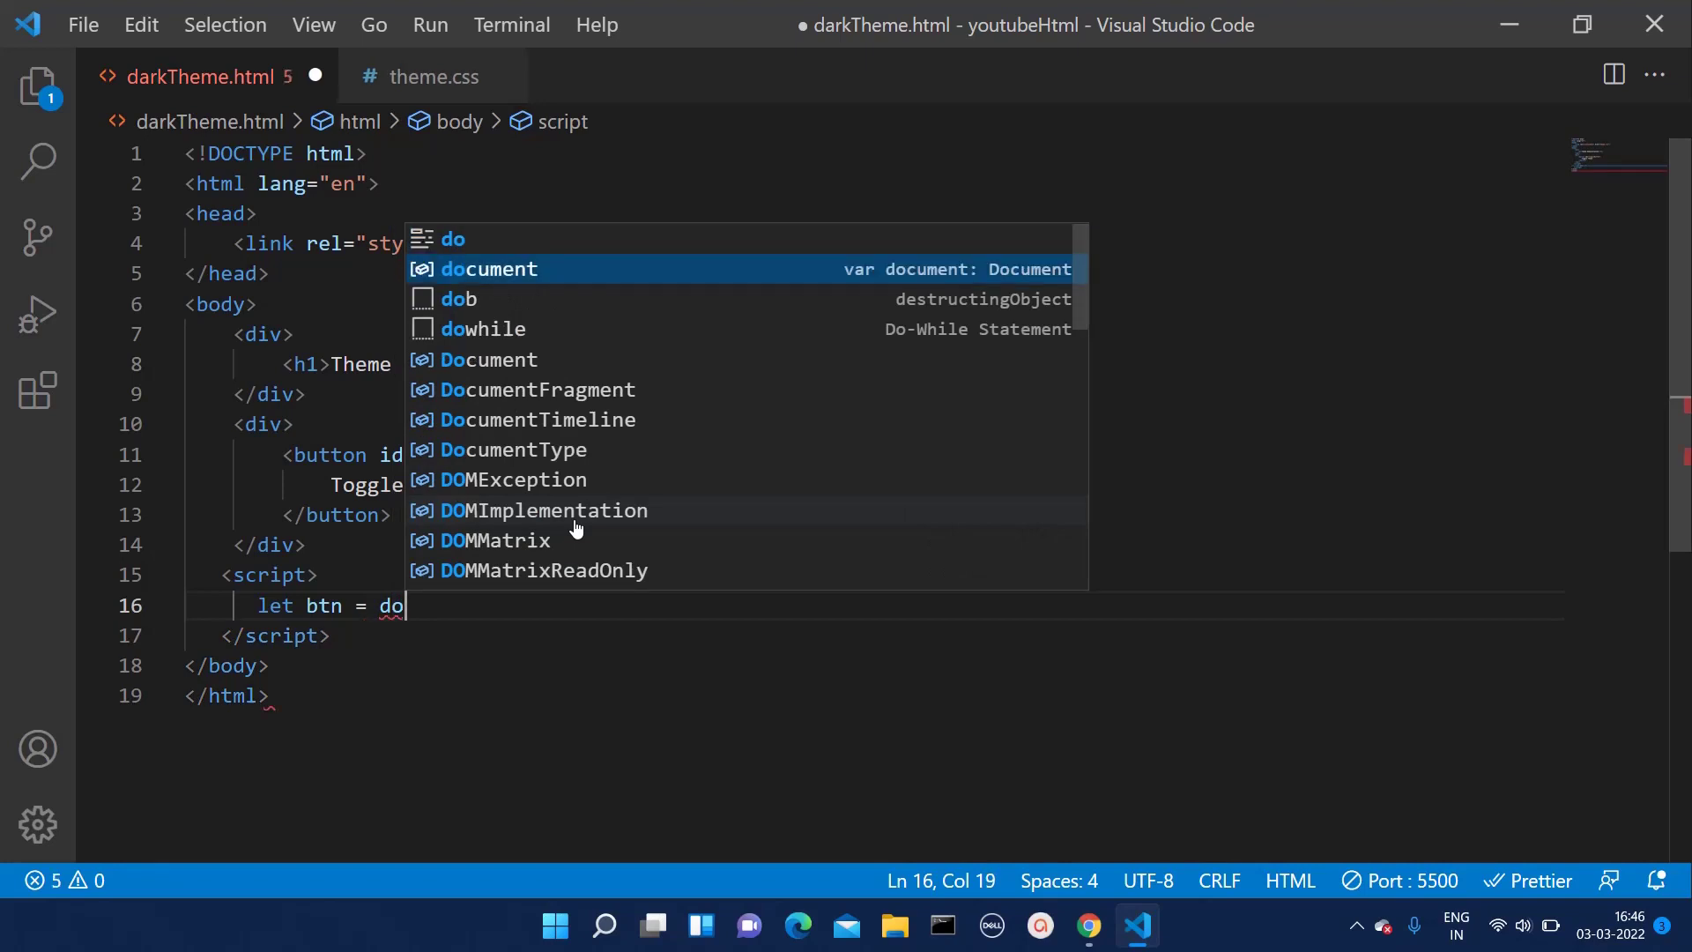
key("Return")
type(".g")
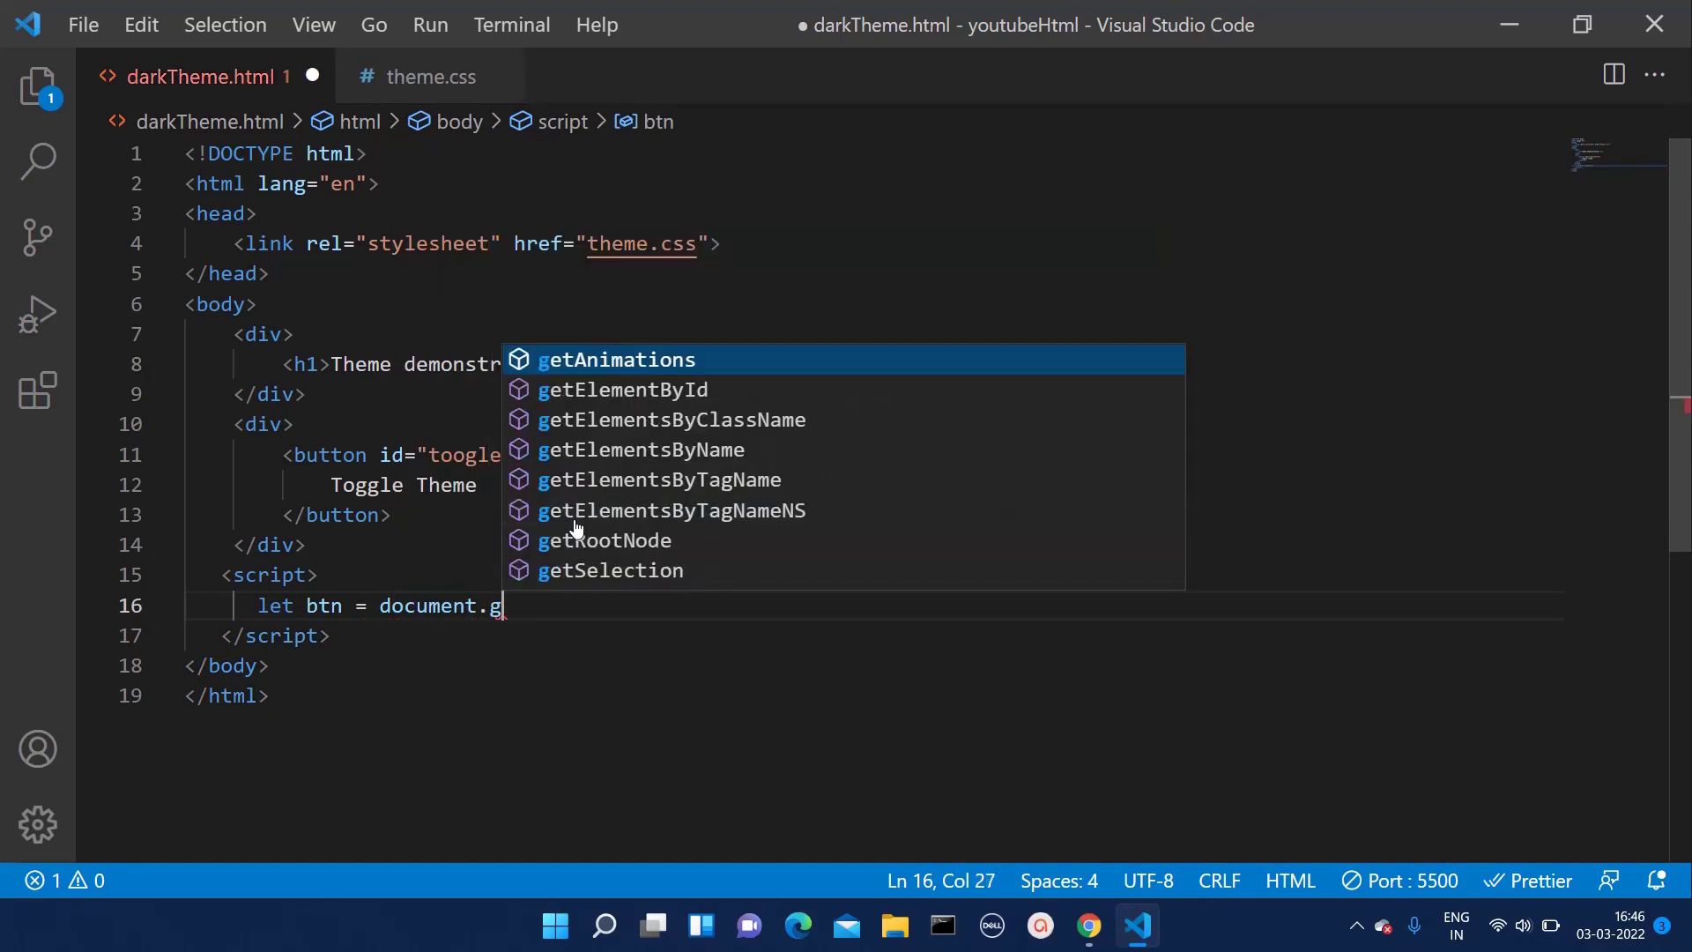
type("et")
key("Down")
key("Return")
type(".")
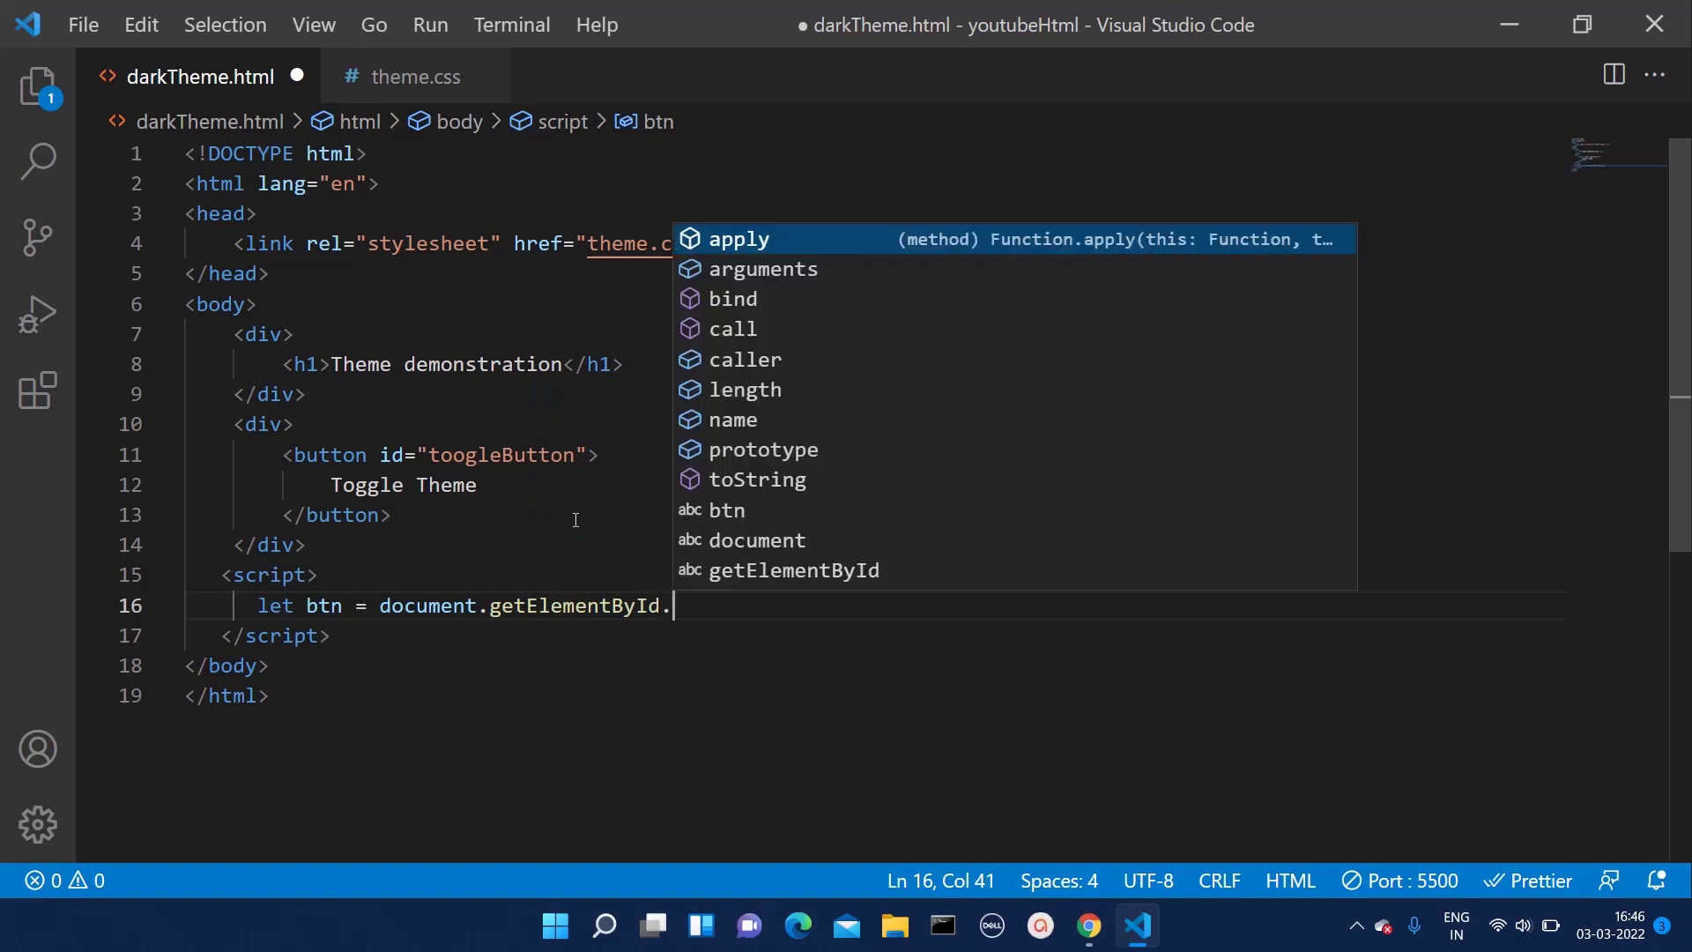
key("BackSpace")
type("()")
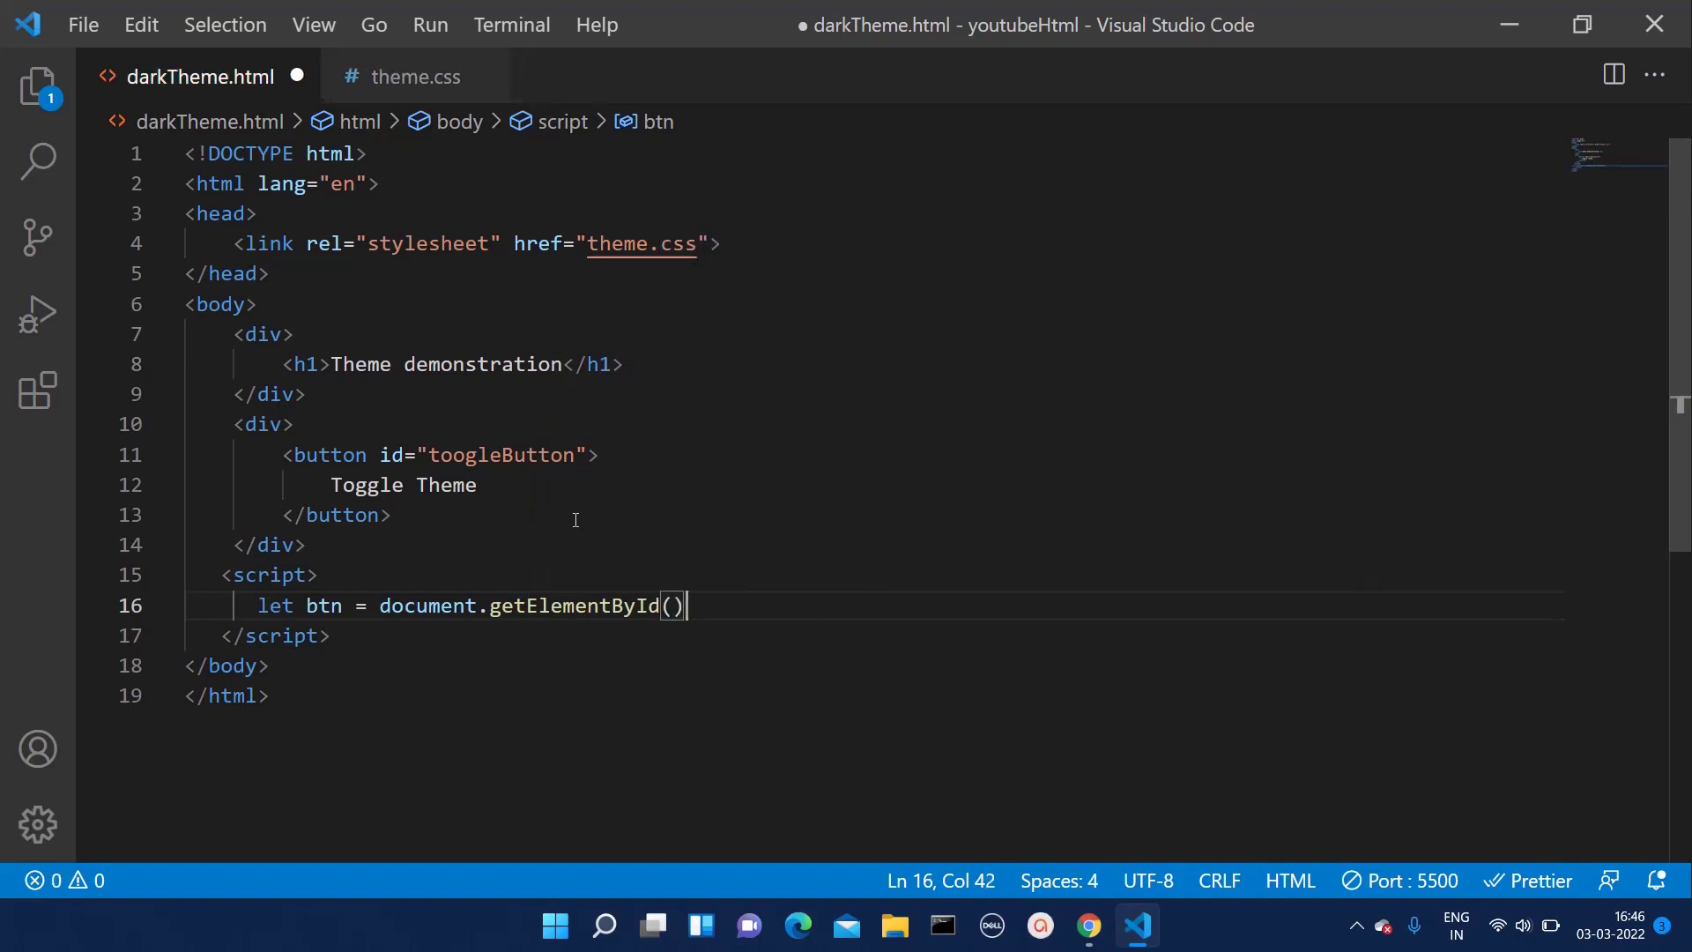
type("'")
key("BackSpace")
type(";")
Step: Paste the copied 'toogleButton' id into the getElementById quotes
left_click(527, 454)
double_click(526, 456)
key("ctrl+c")
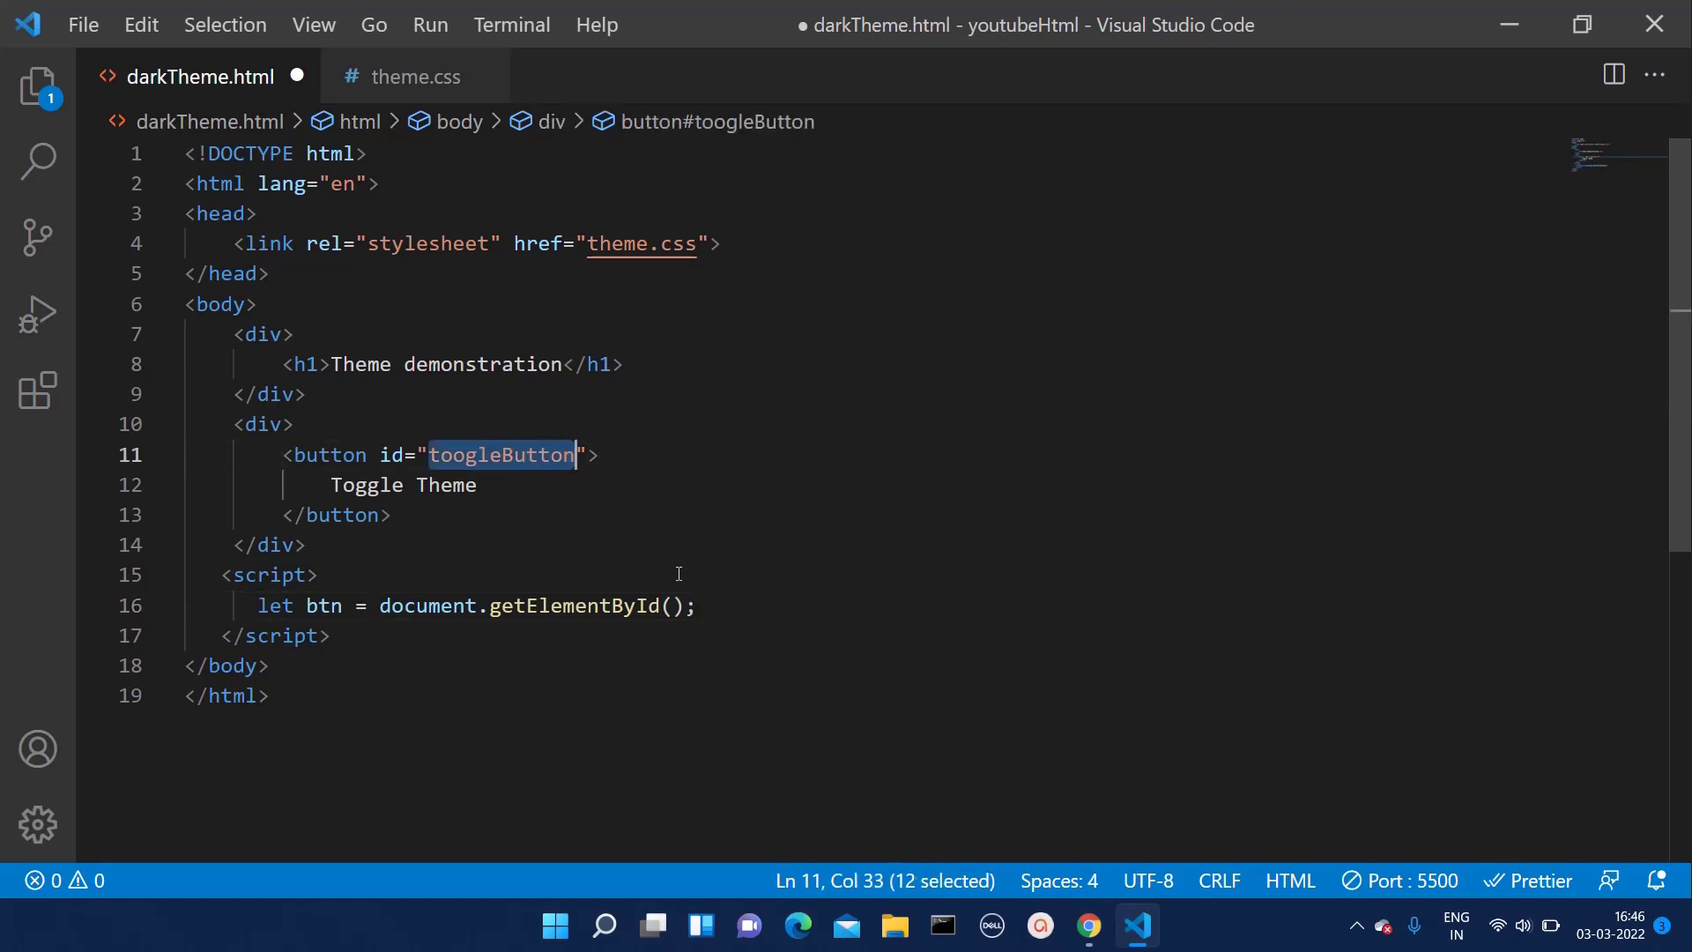
left_click(675, 605)
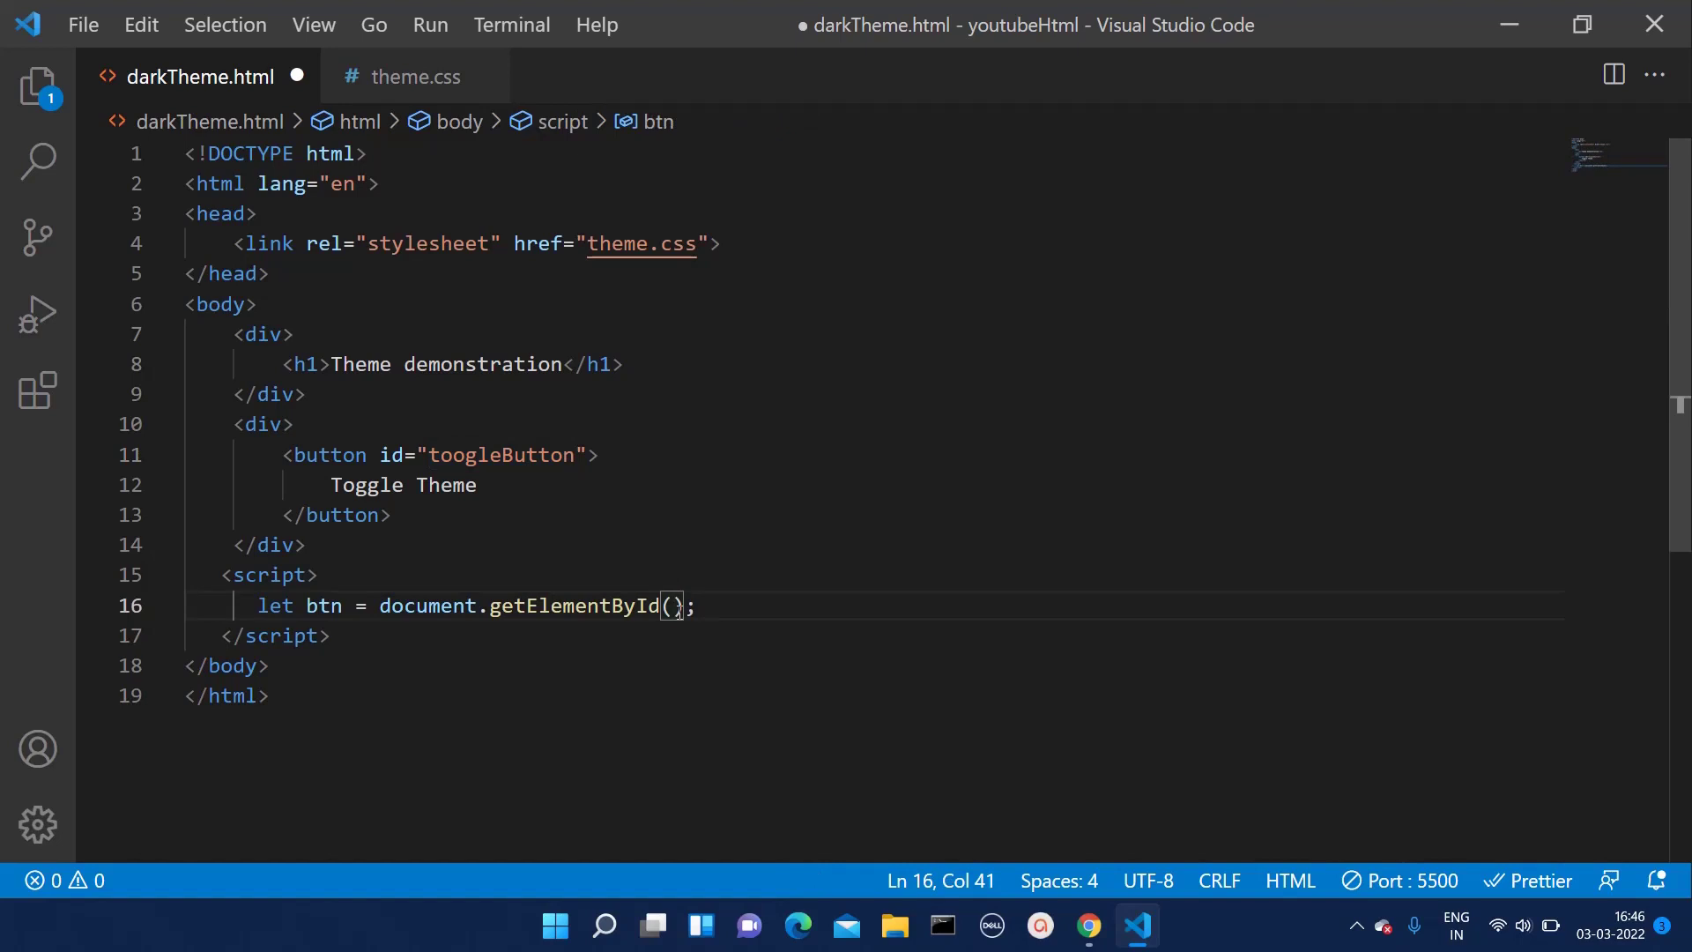
type("'")
key("ctrl+v")
key("Right")
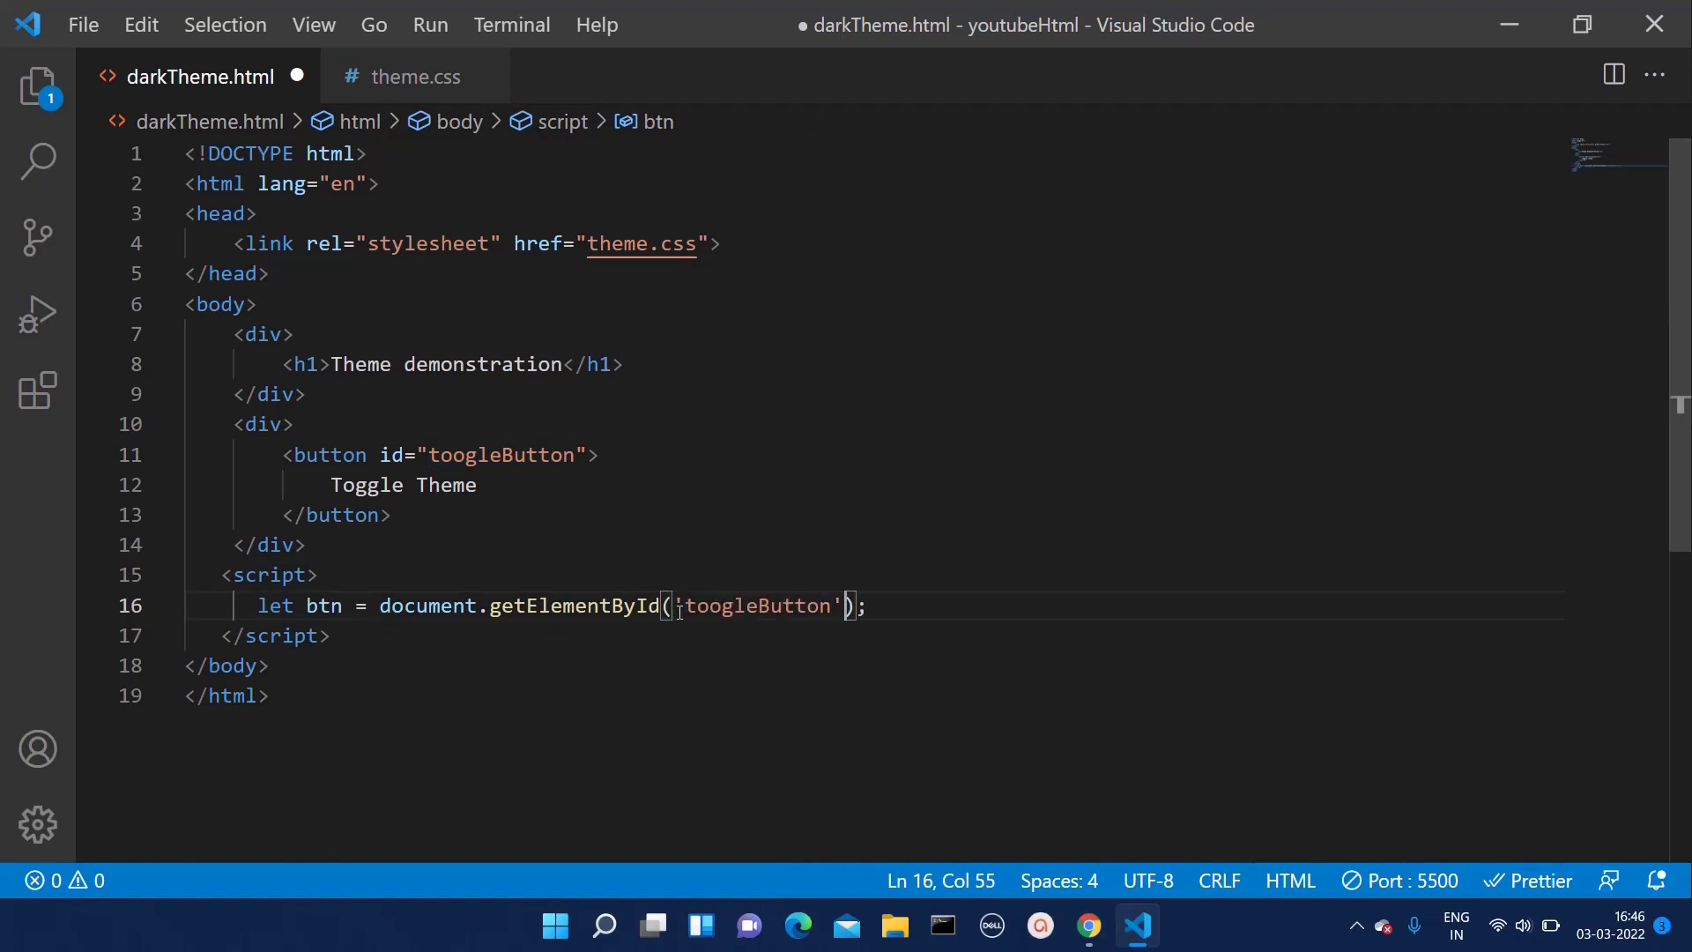
key("Right")
key("Right")
Step: Add an empty btn.onclick = () => { } handler on the next line
key("Return")
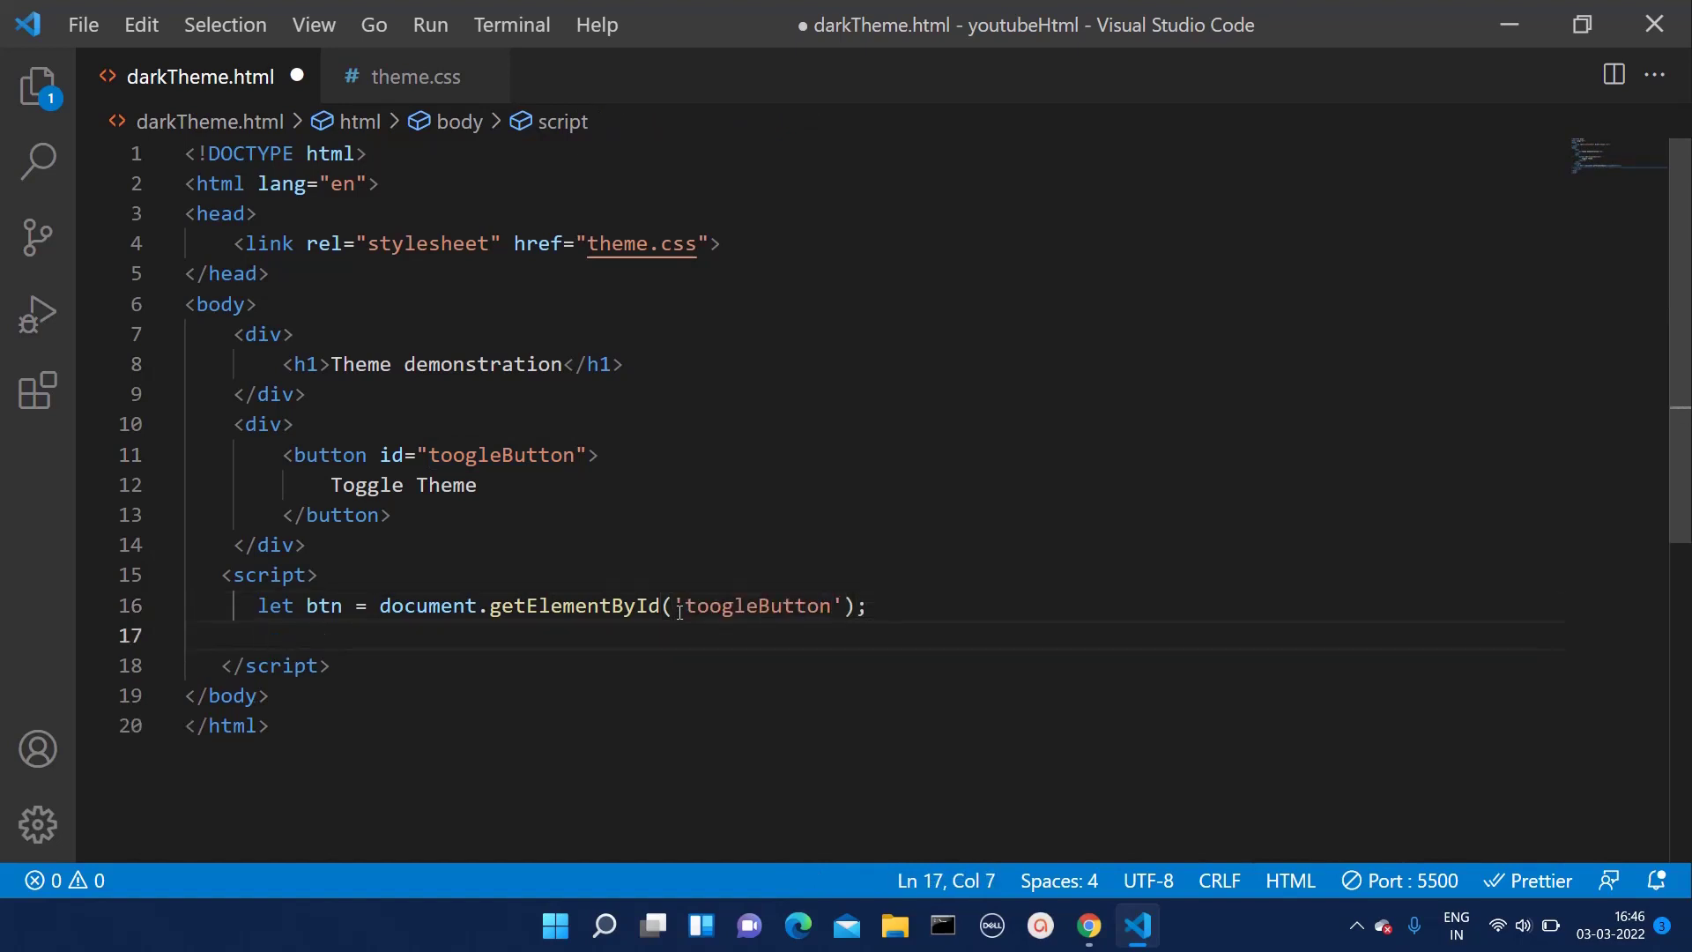
type("btn")
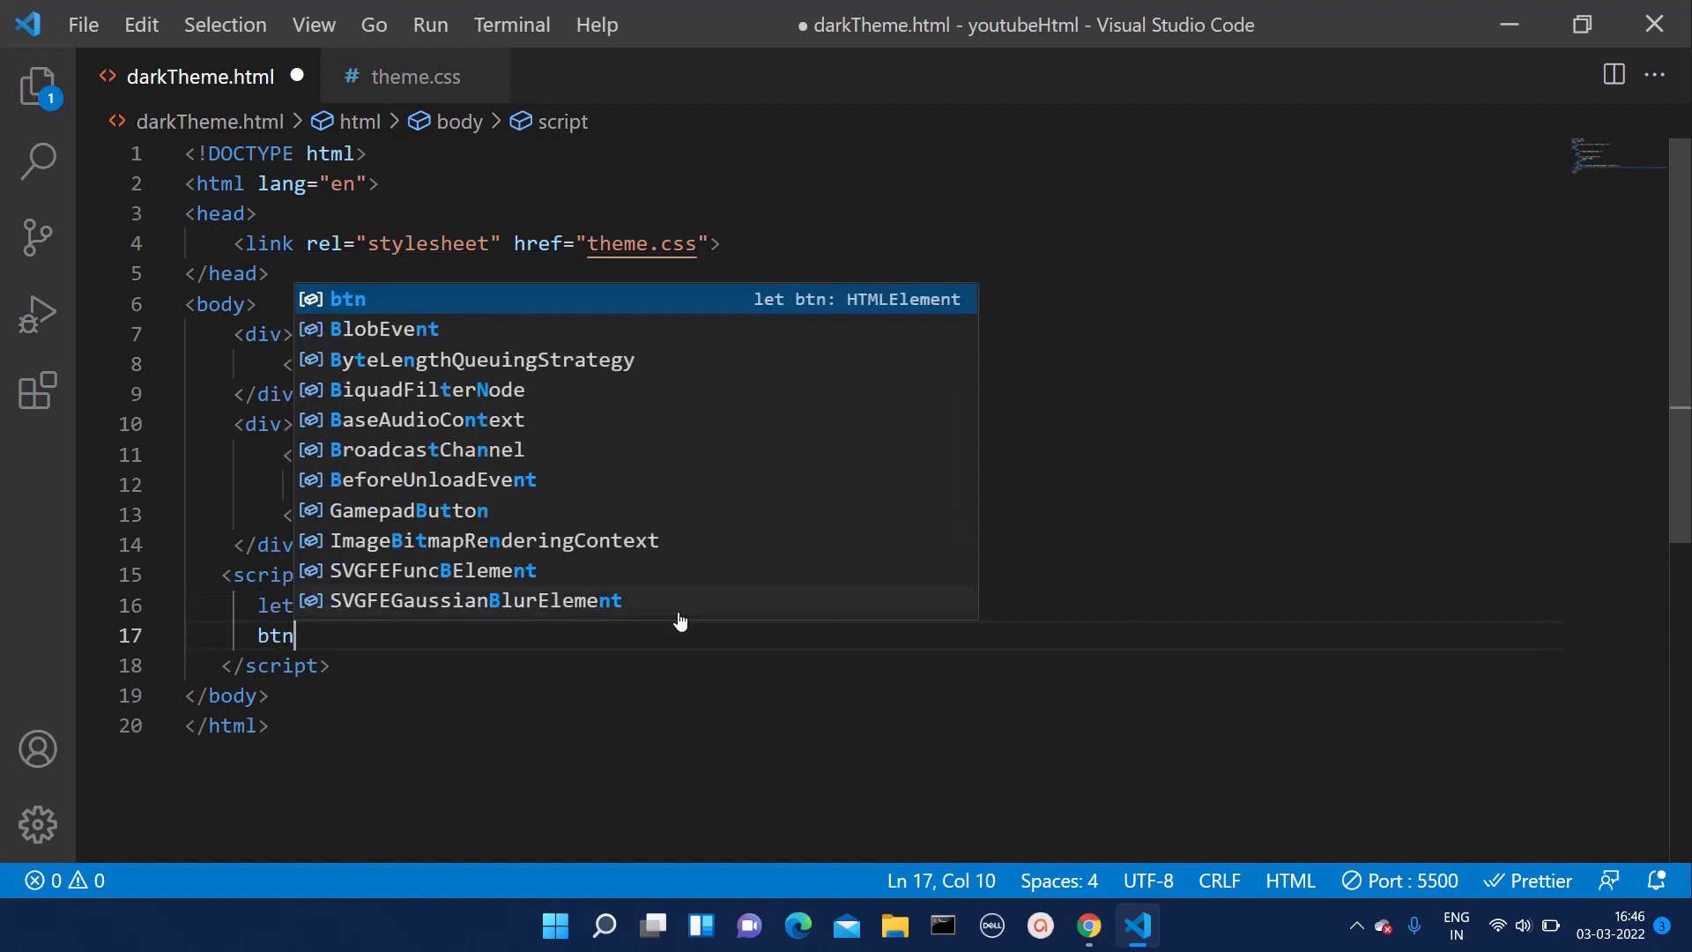
type(".o")
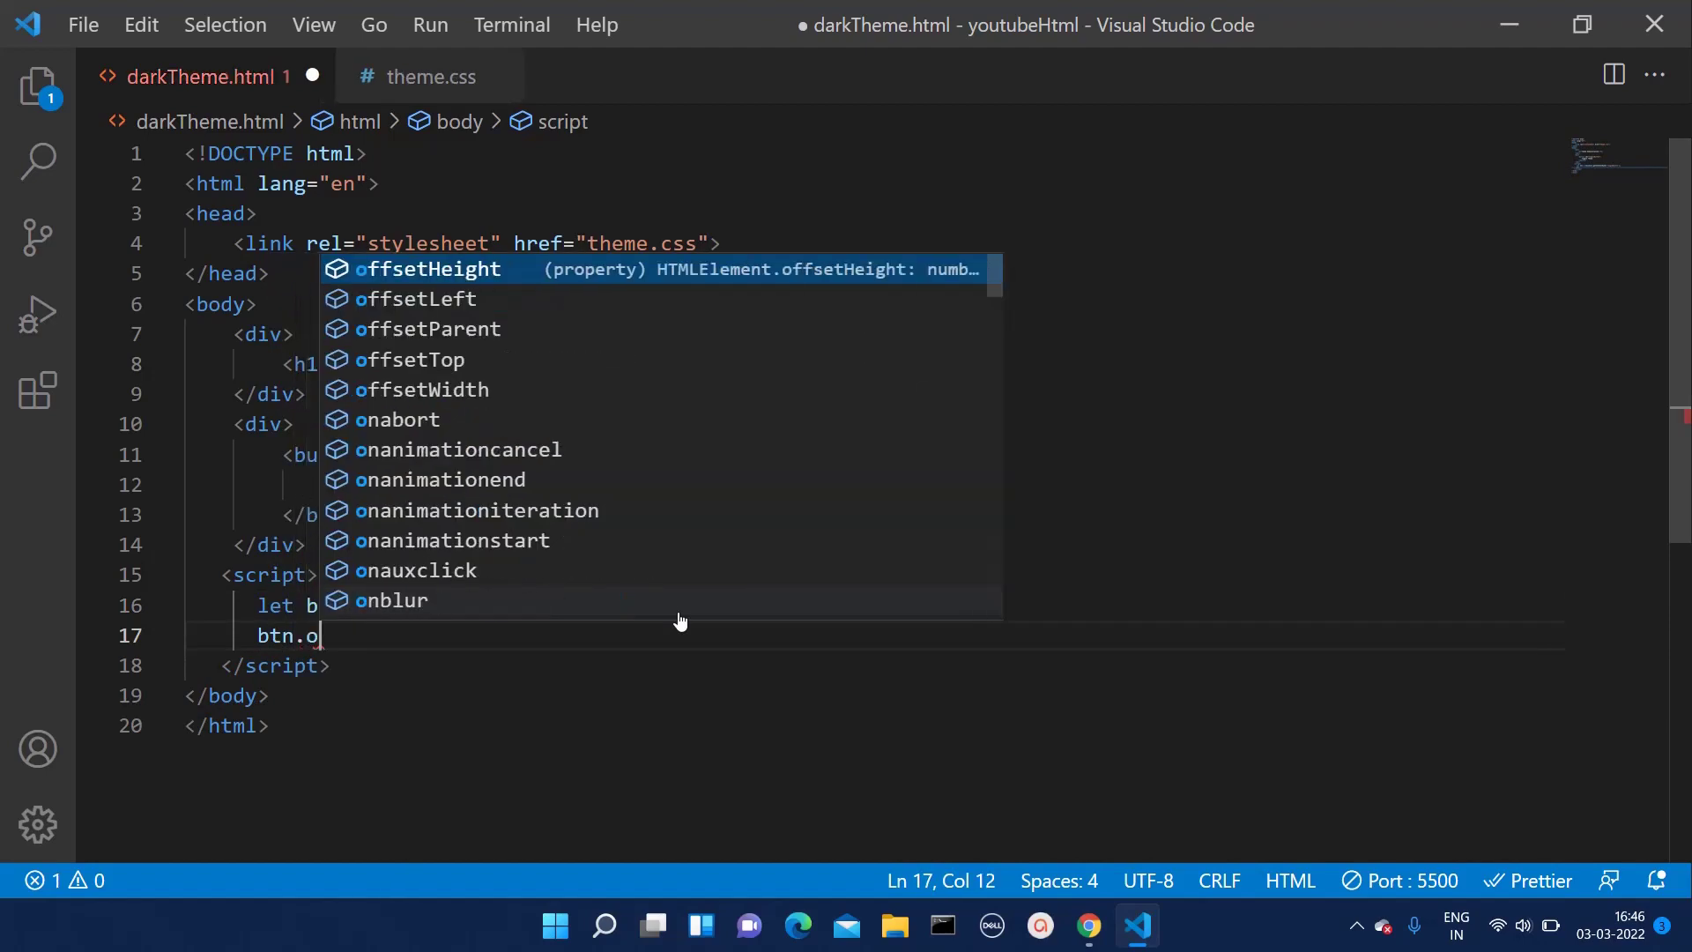
type("n")
key("Return")
key("BackSpace")
key("BackSpace")
key("BackSpace")
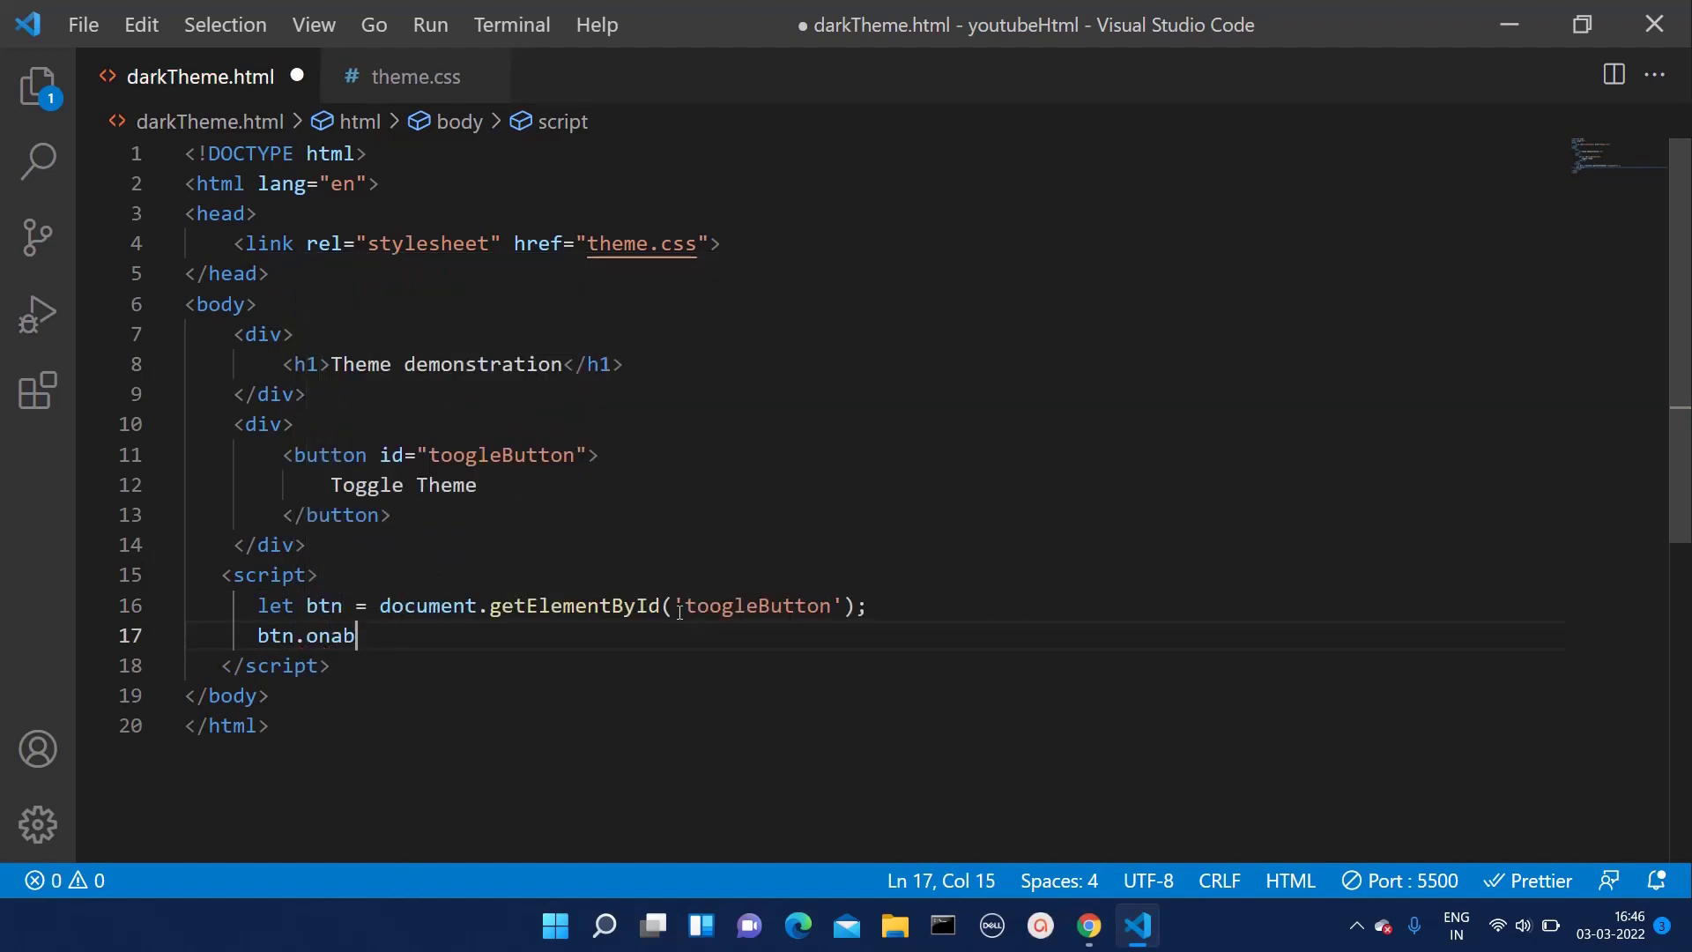
key("BackSpace")
key("BackSpace")
type("click =")
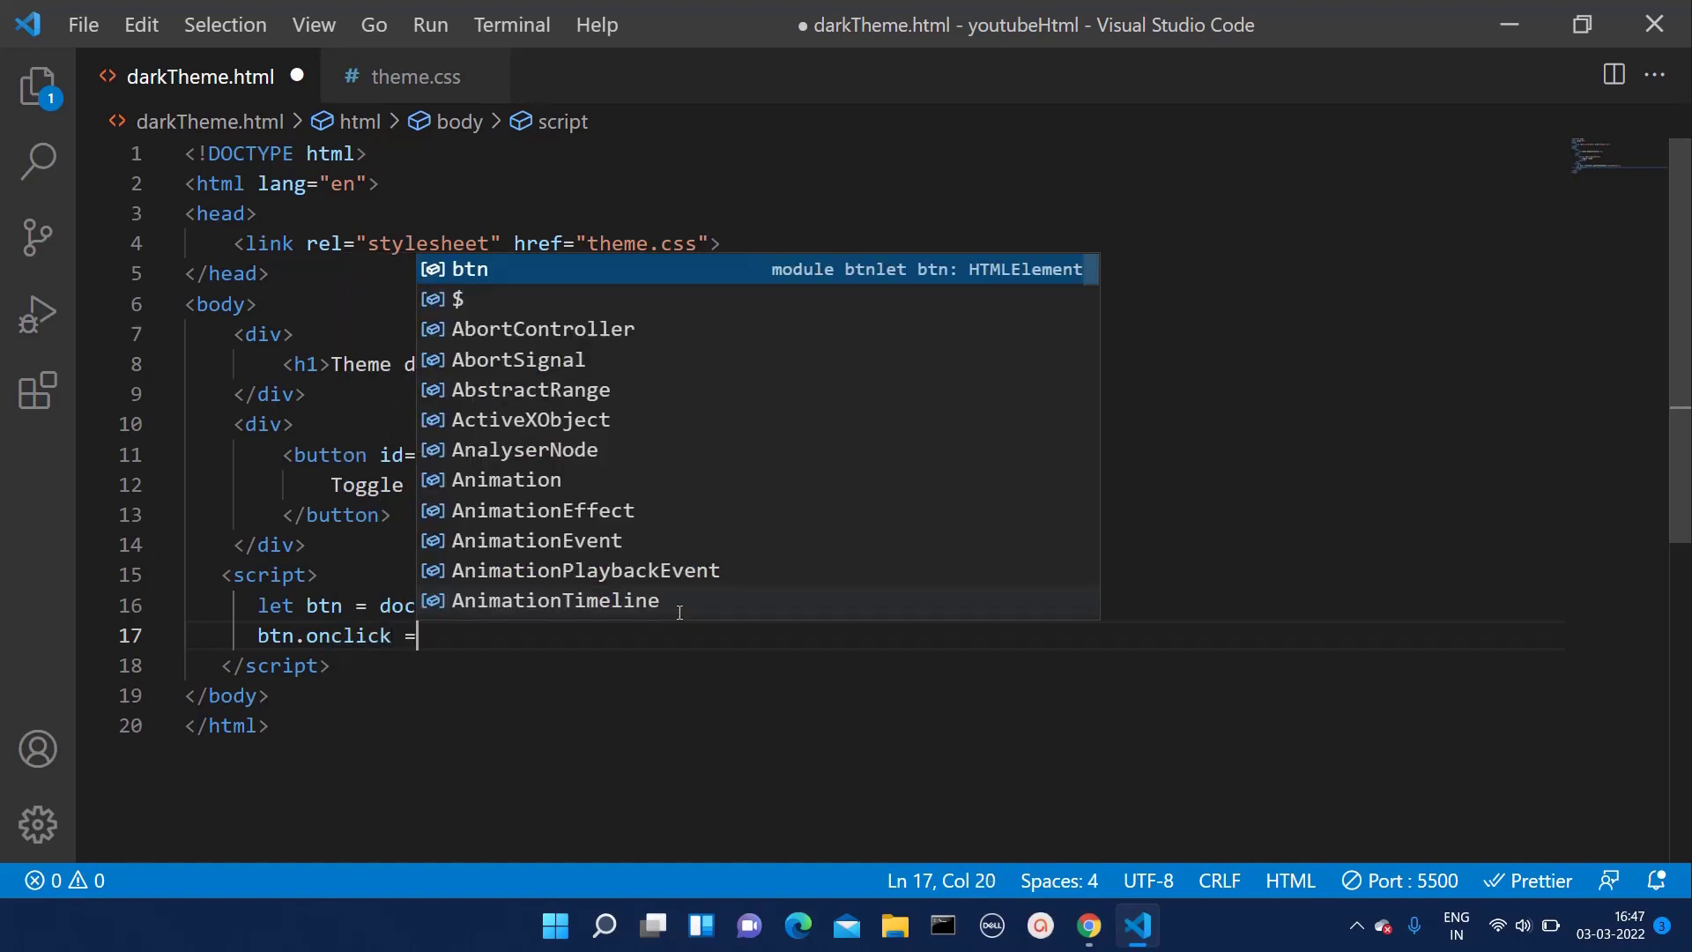
type(" () =")
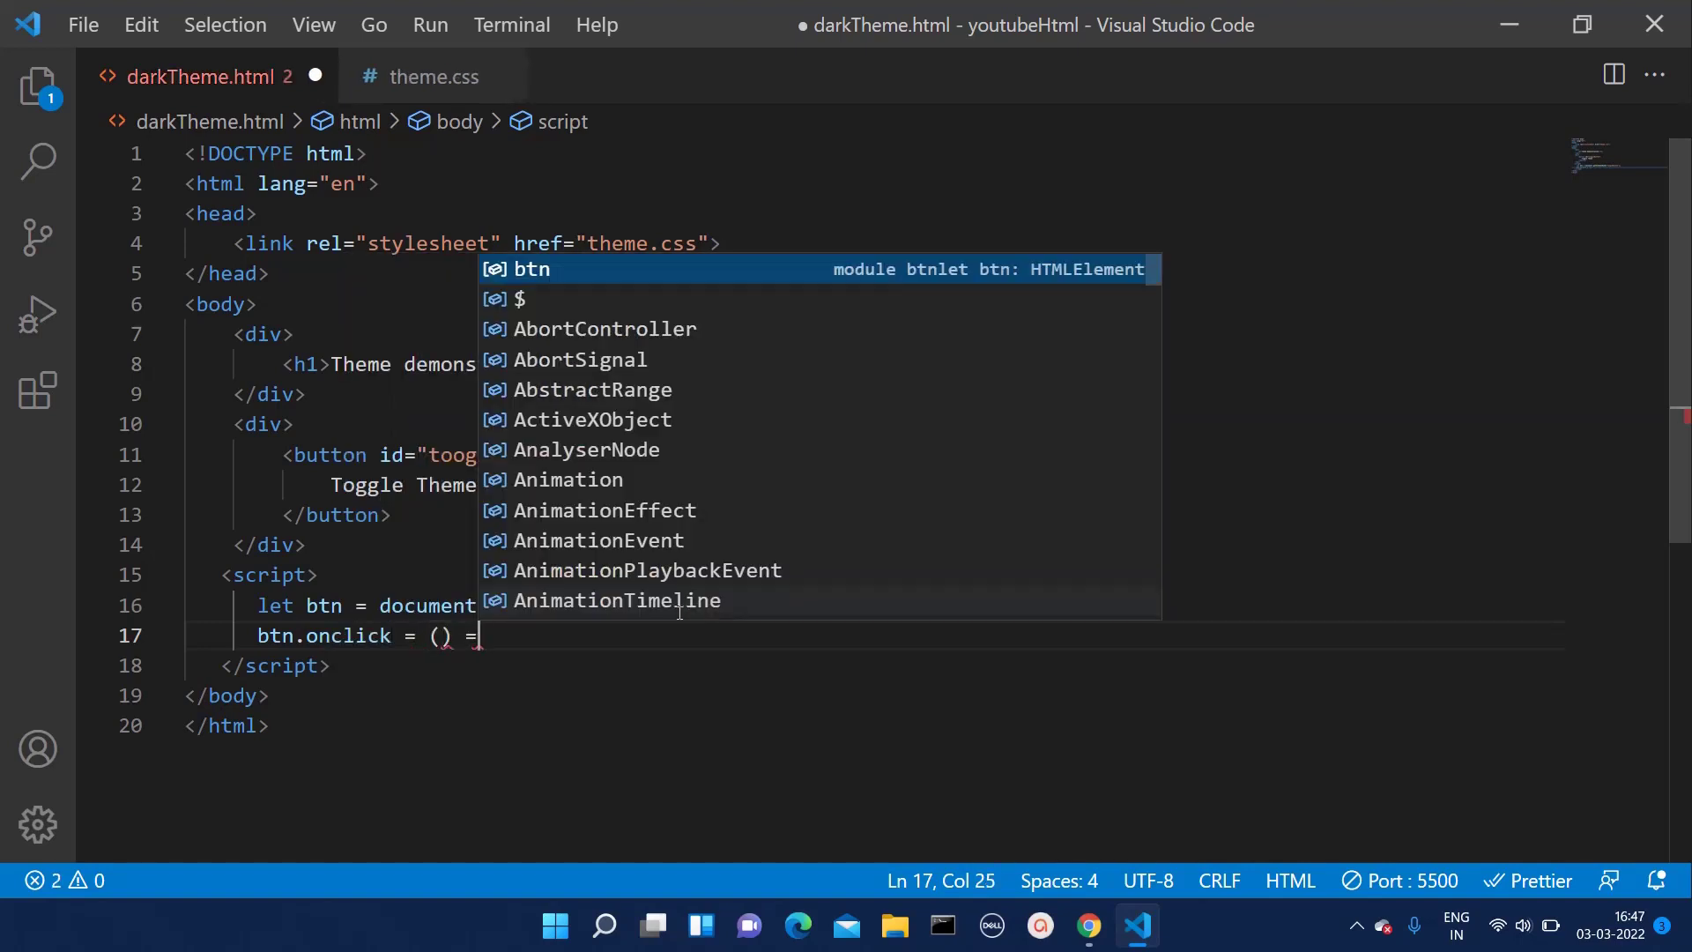
type(">")
key("BackSpace")
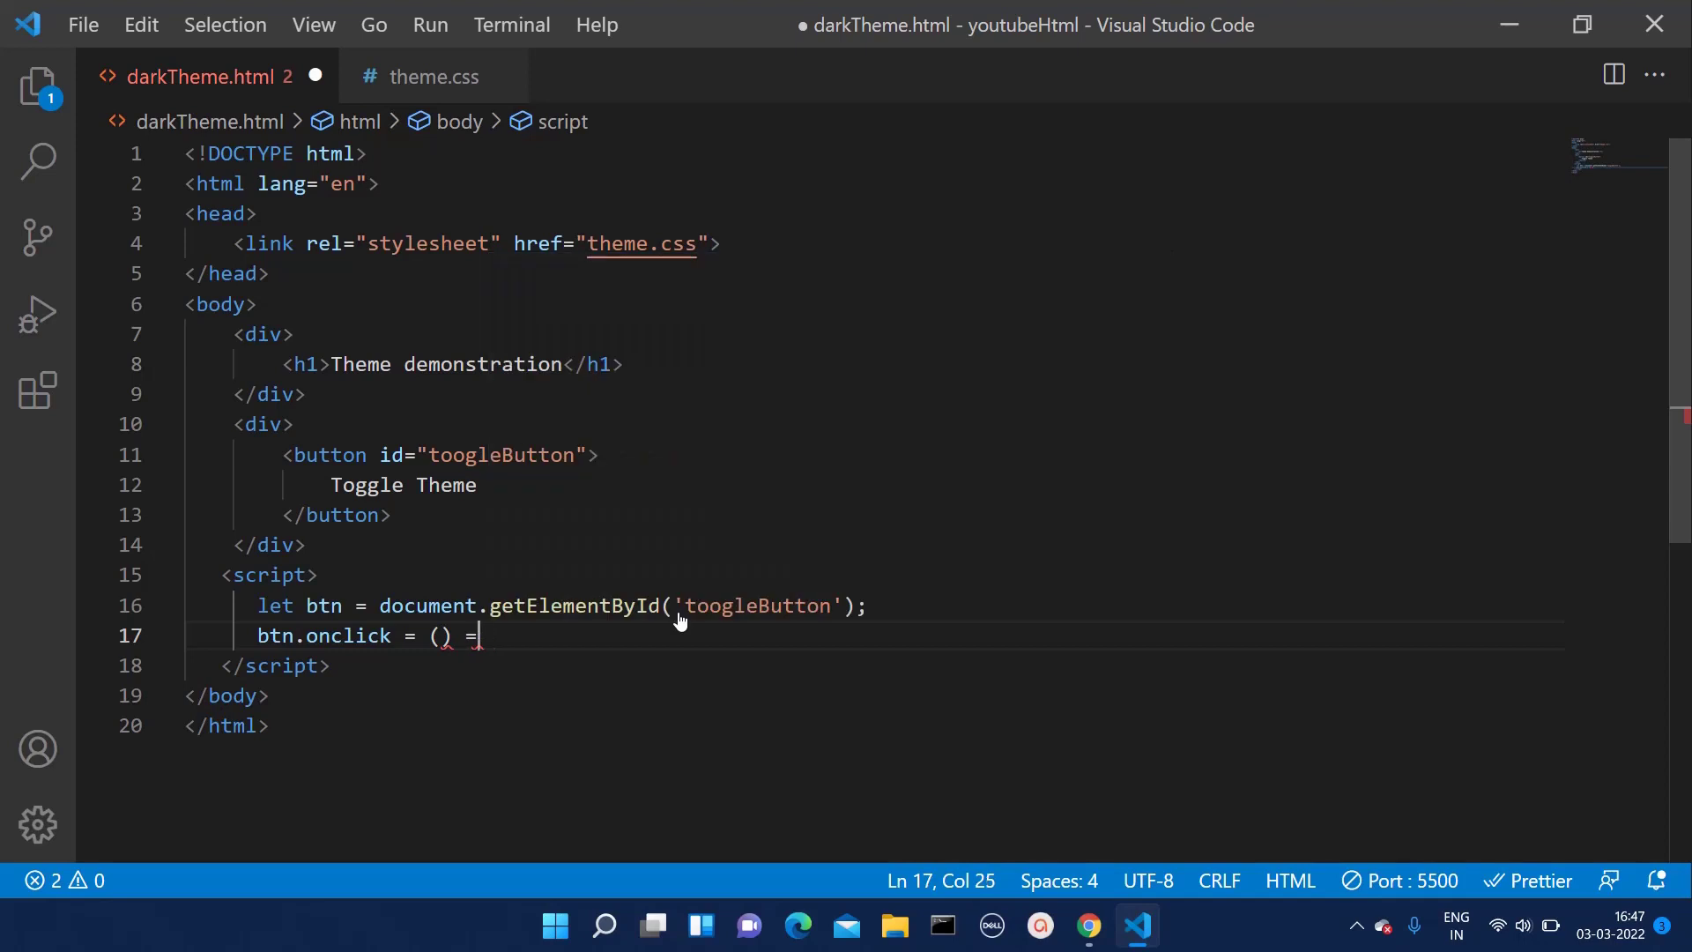
type("> {}")
key("Left")
key("Return")
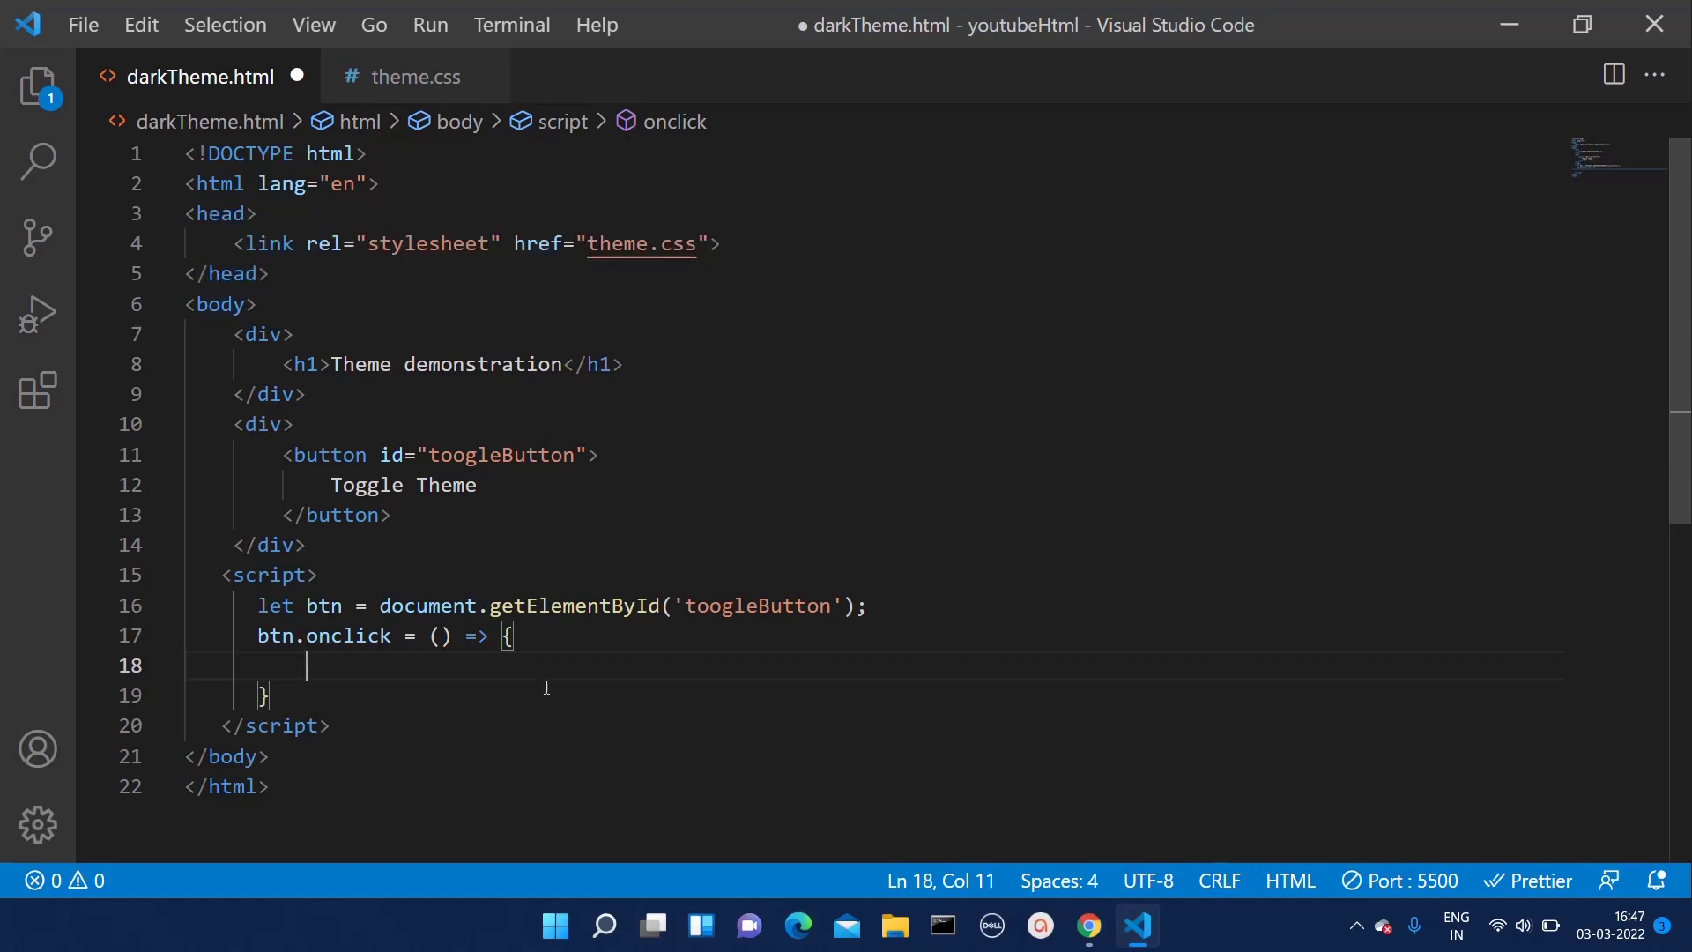
type("doc")
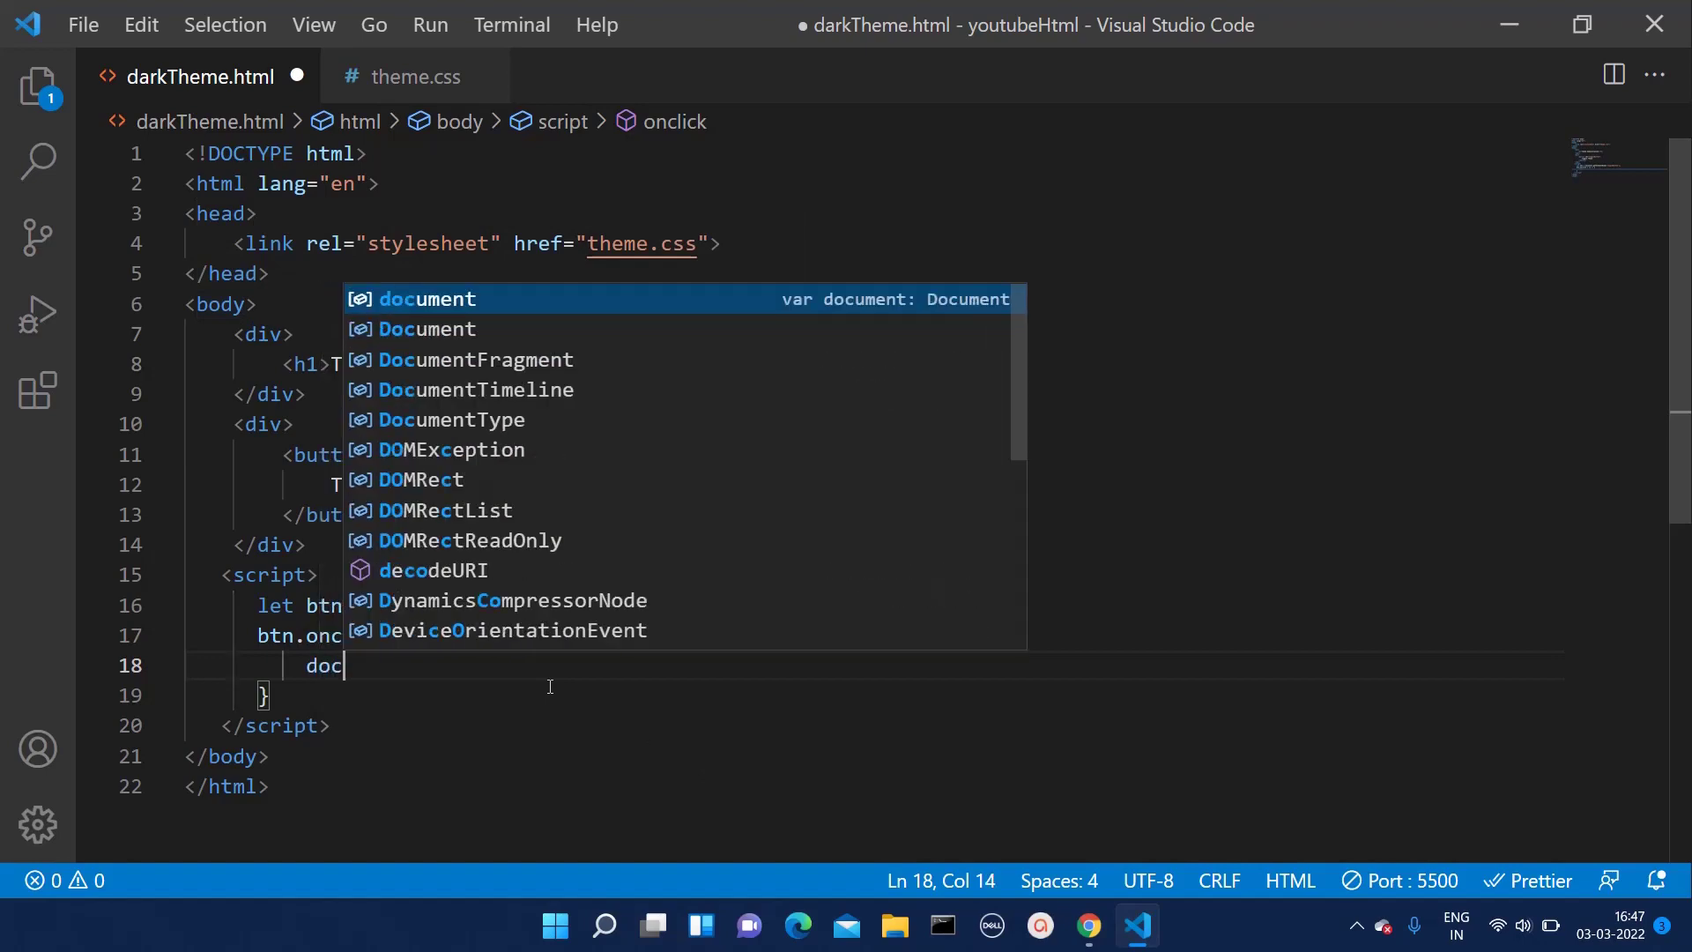
type("ument.")
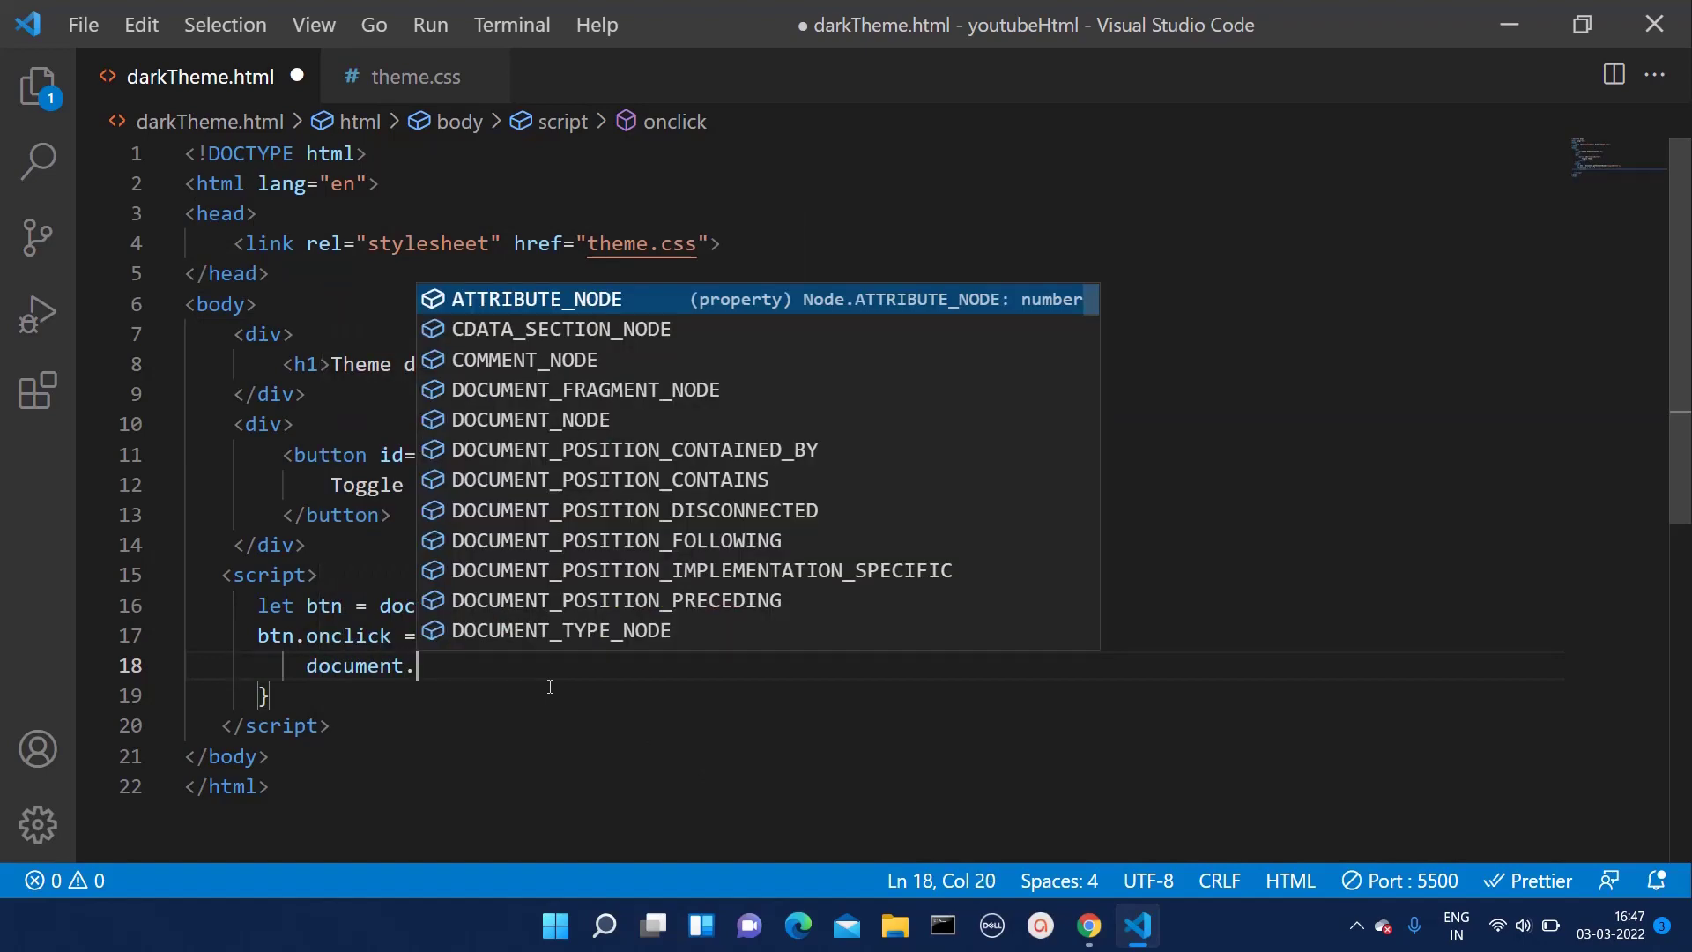
type("b")
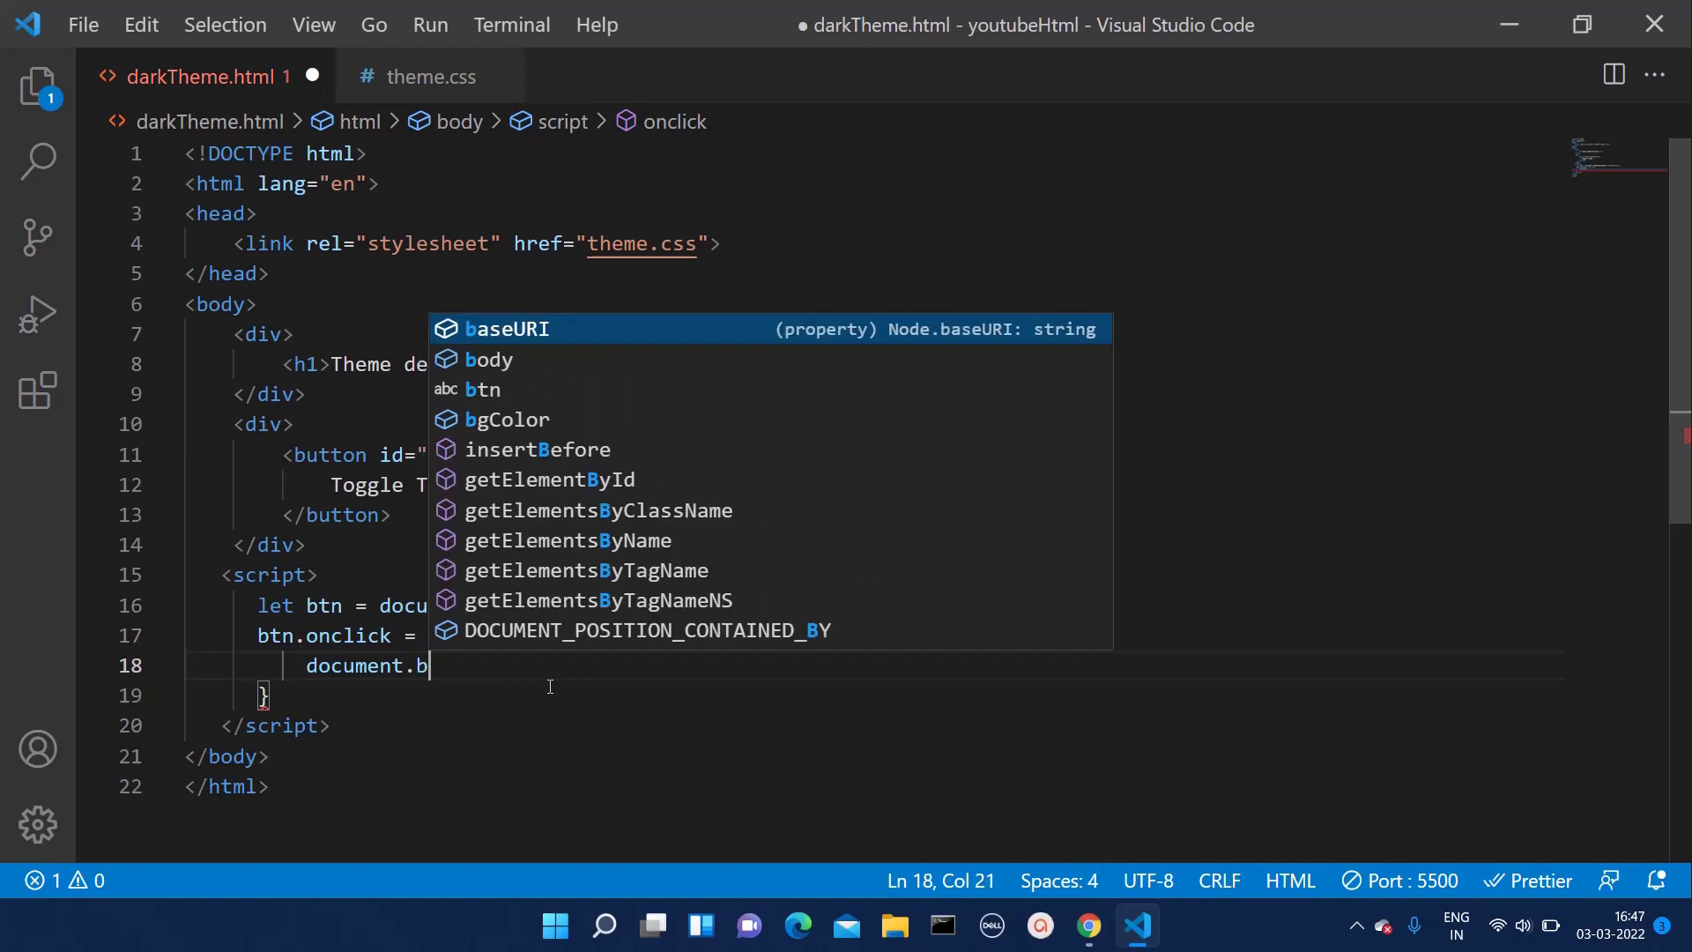
Step: Write document.body.classList.toggle(); in the handler, with the cursor inside the parentheses
key("Down")
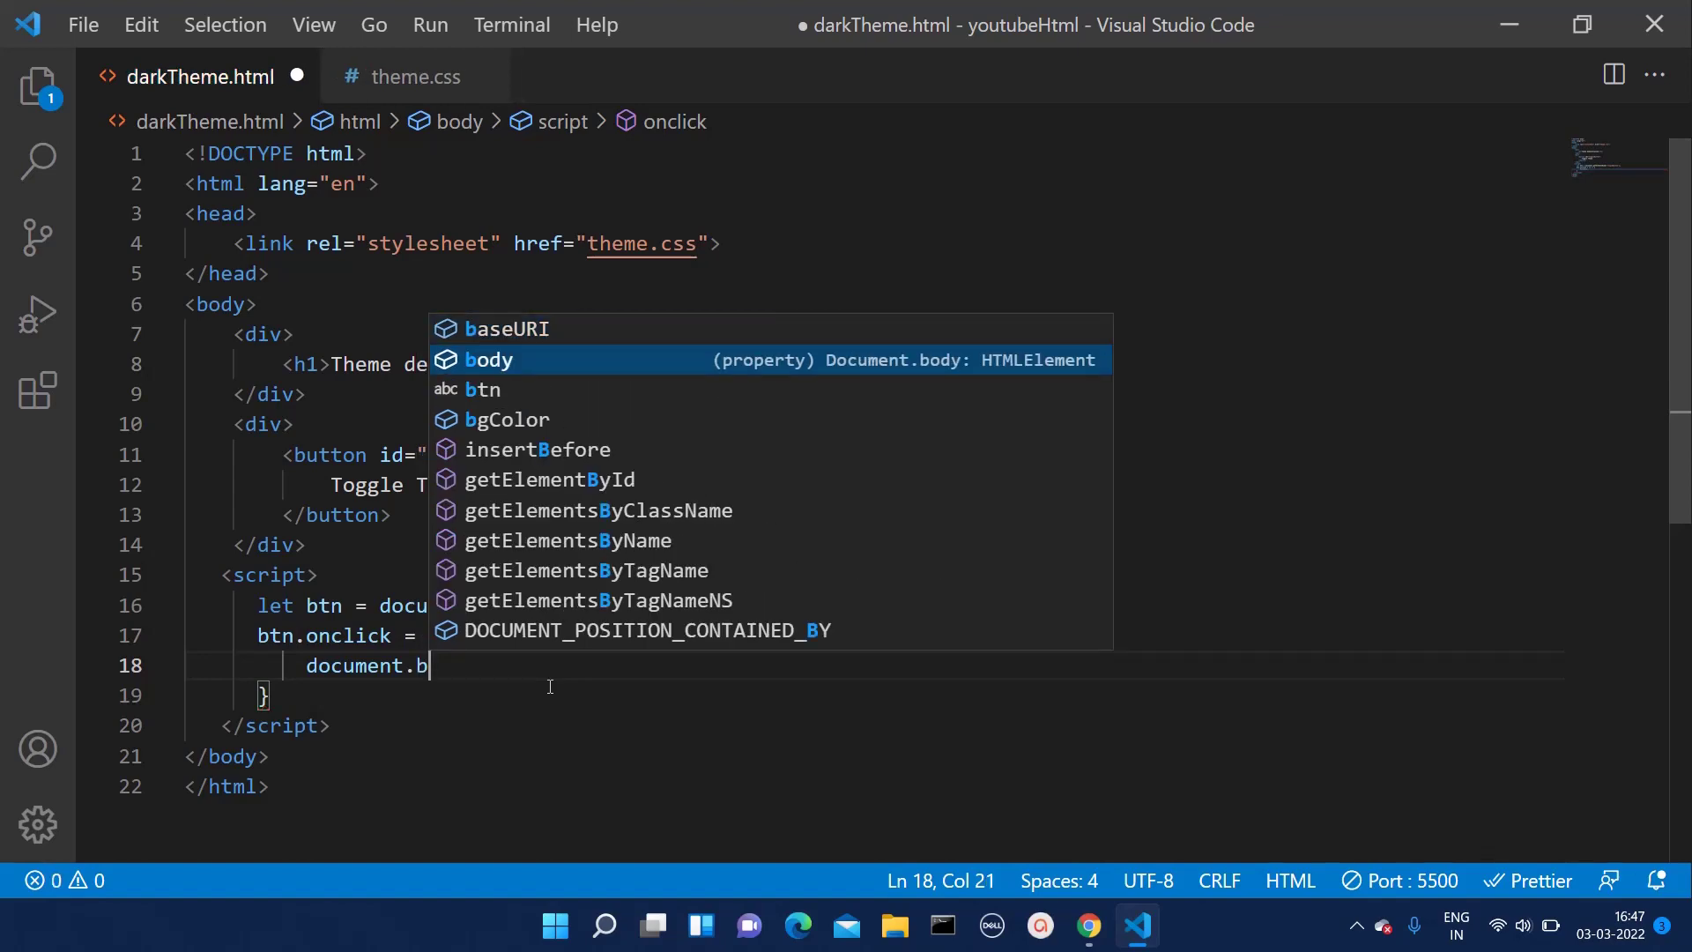
key("Return")
type(".")
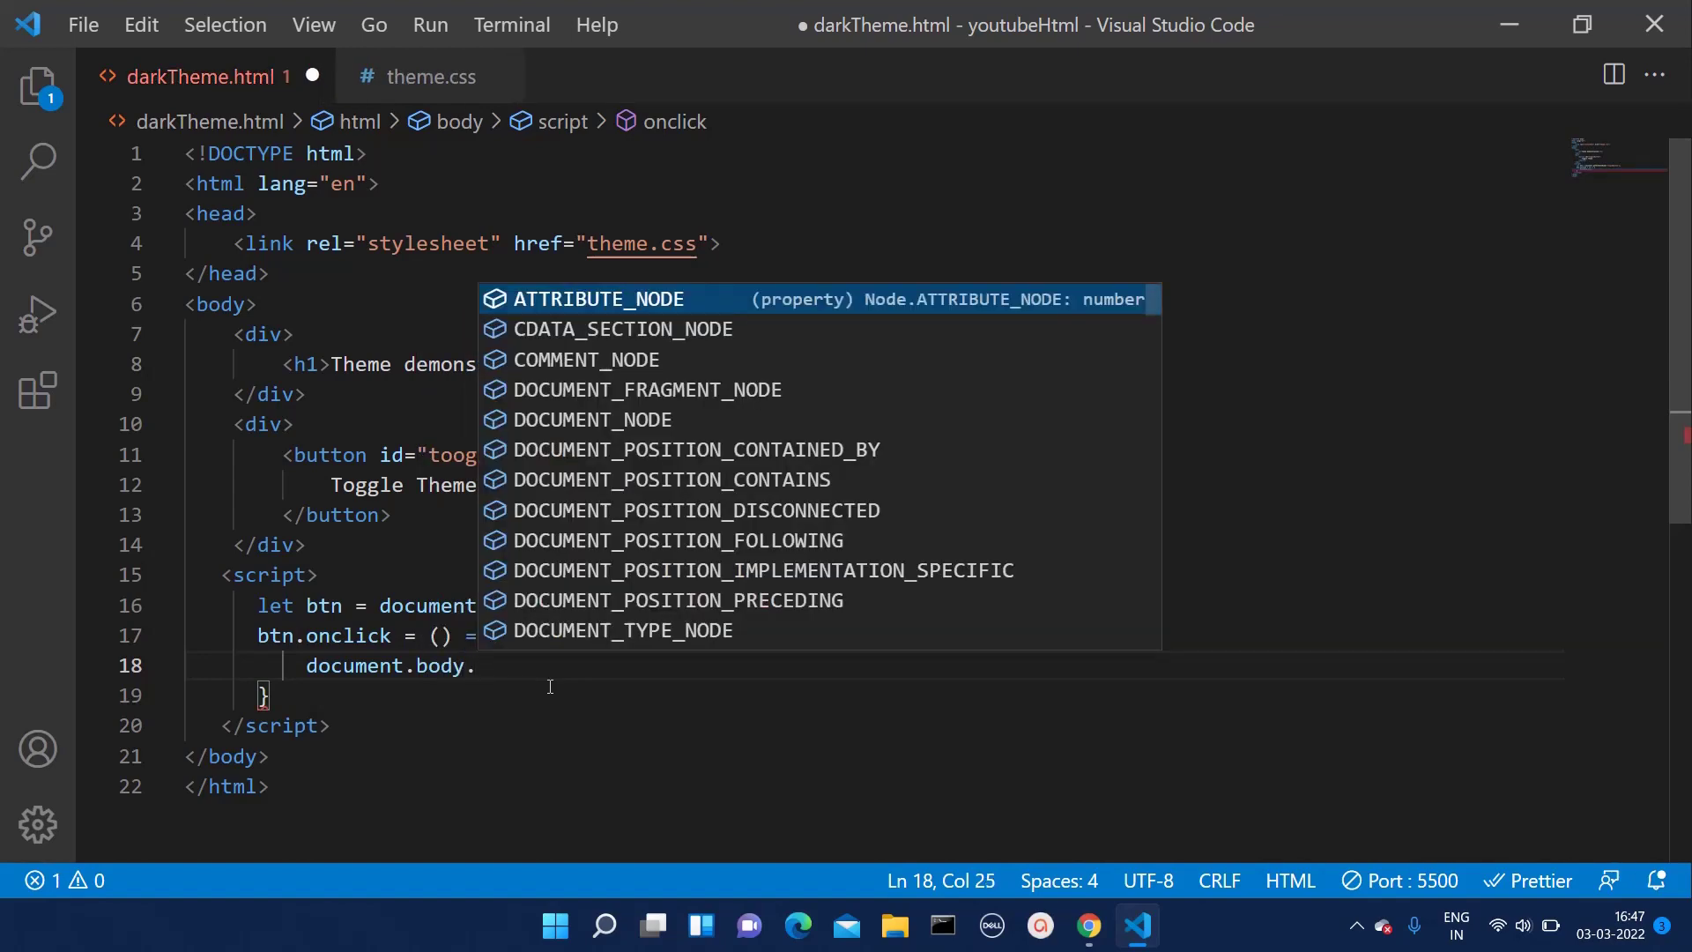
type("cla")
key("Return")
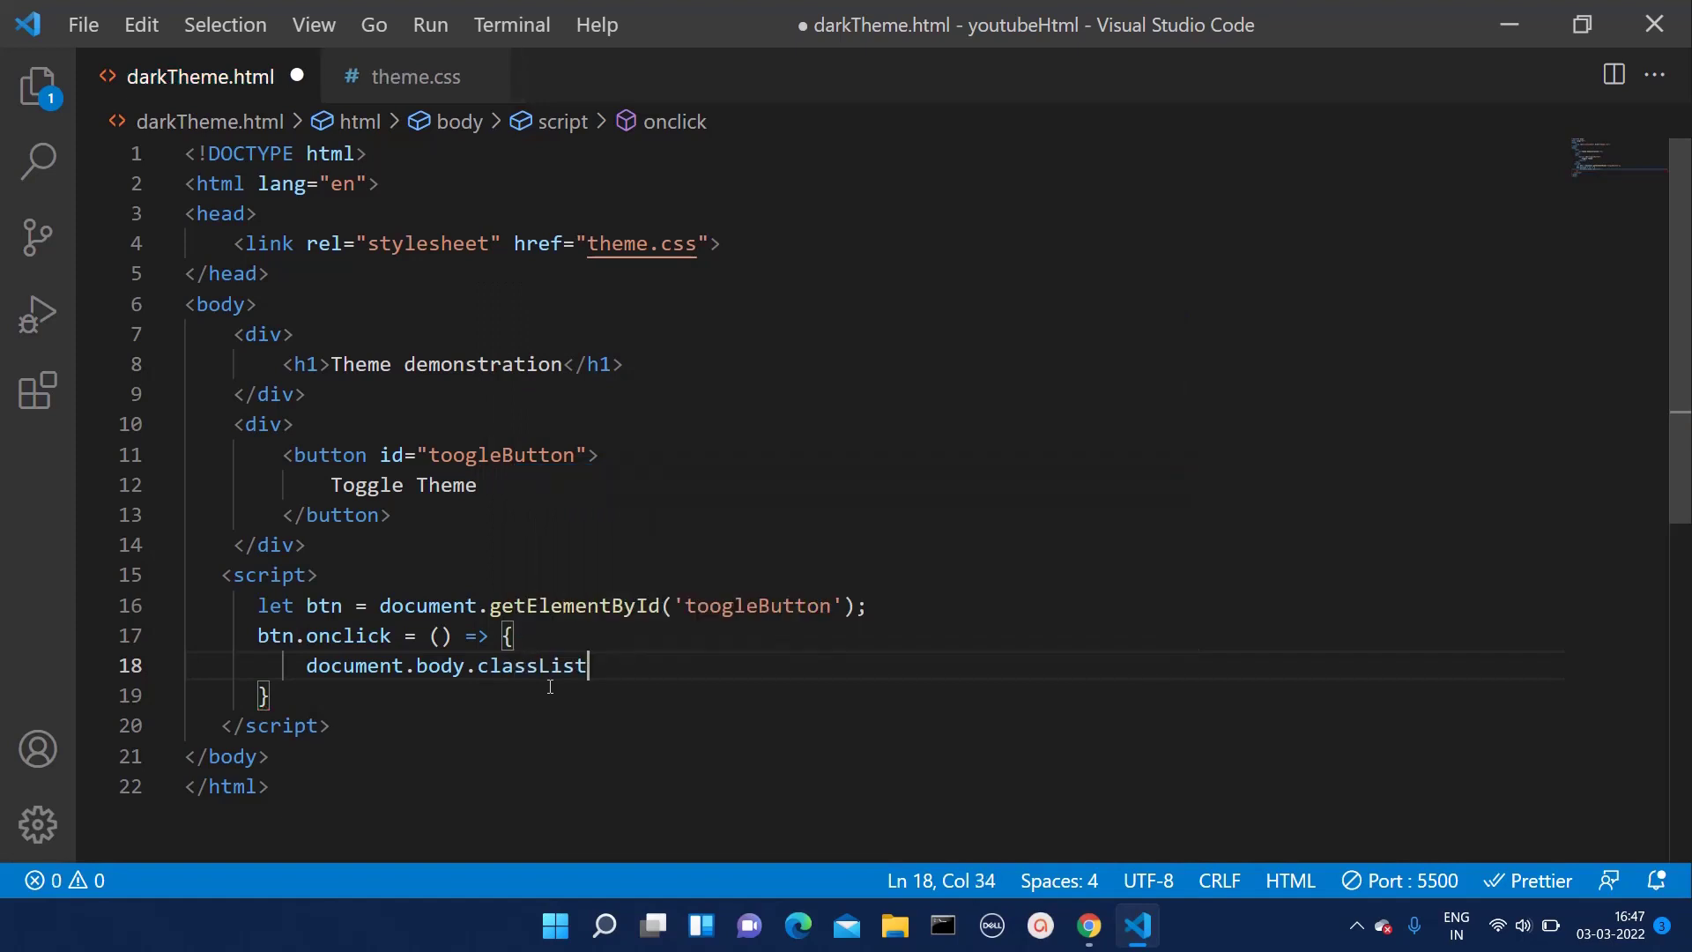
type(".")
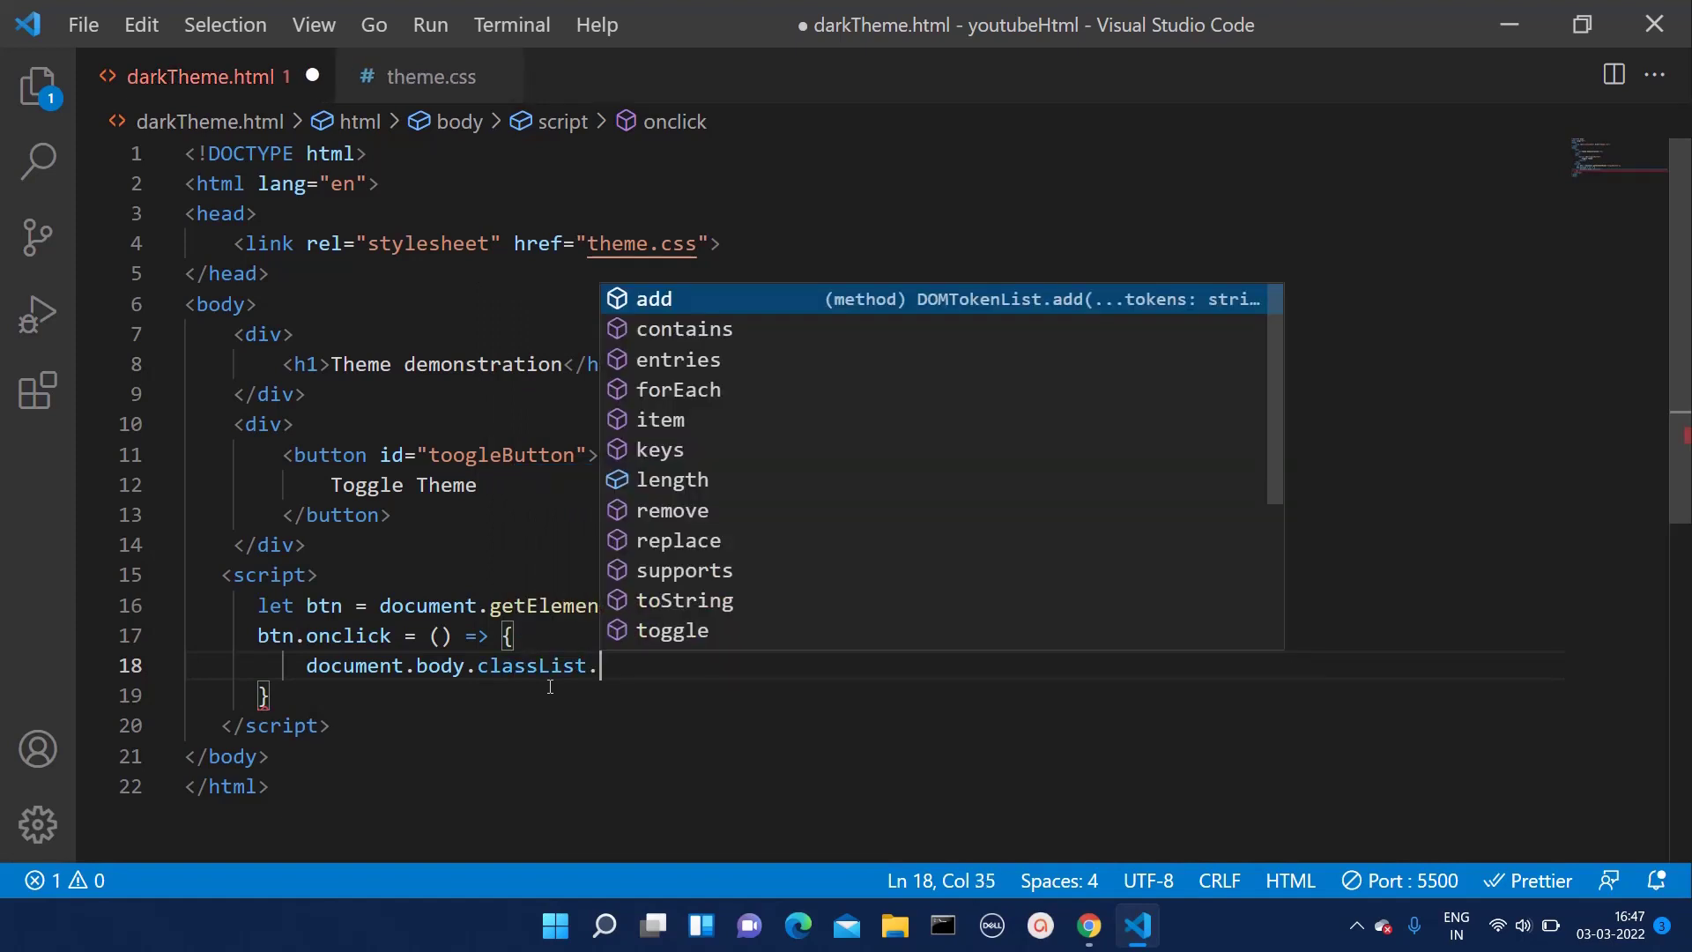
type("to")
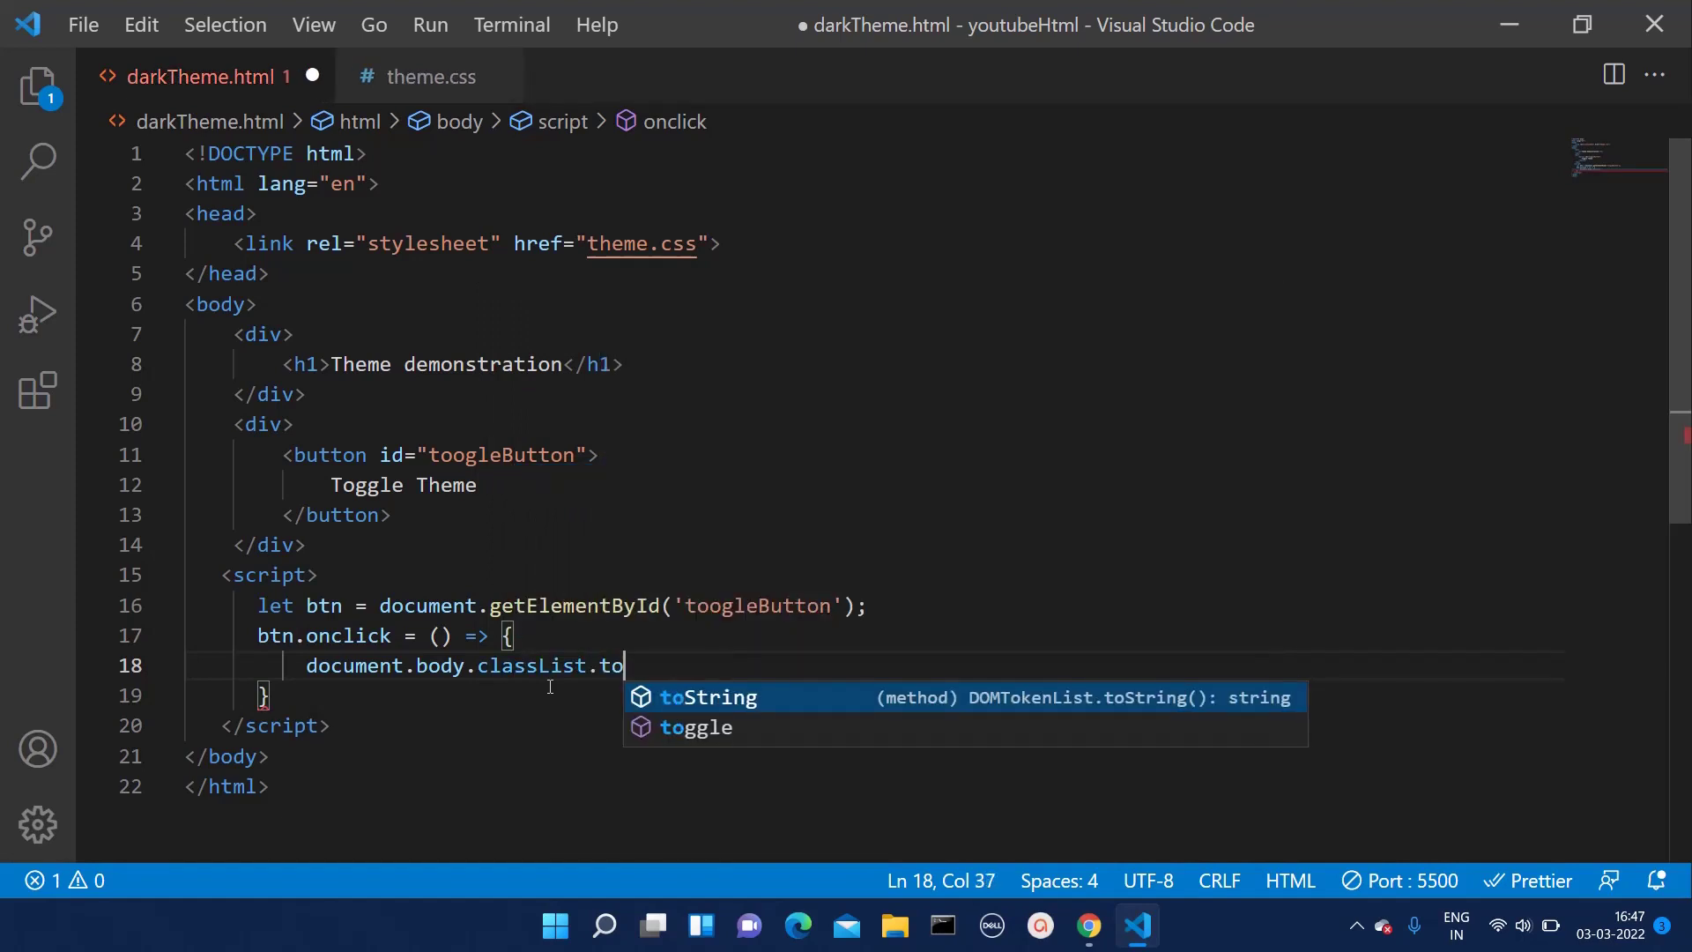
key("Down")
key("Return")
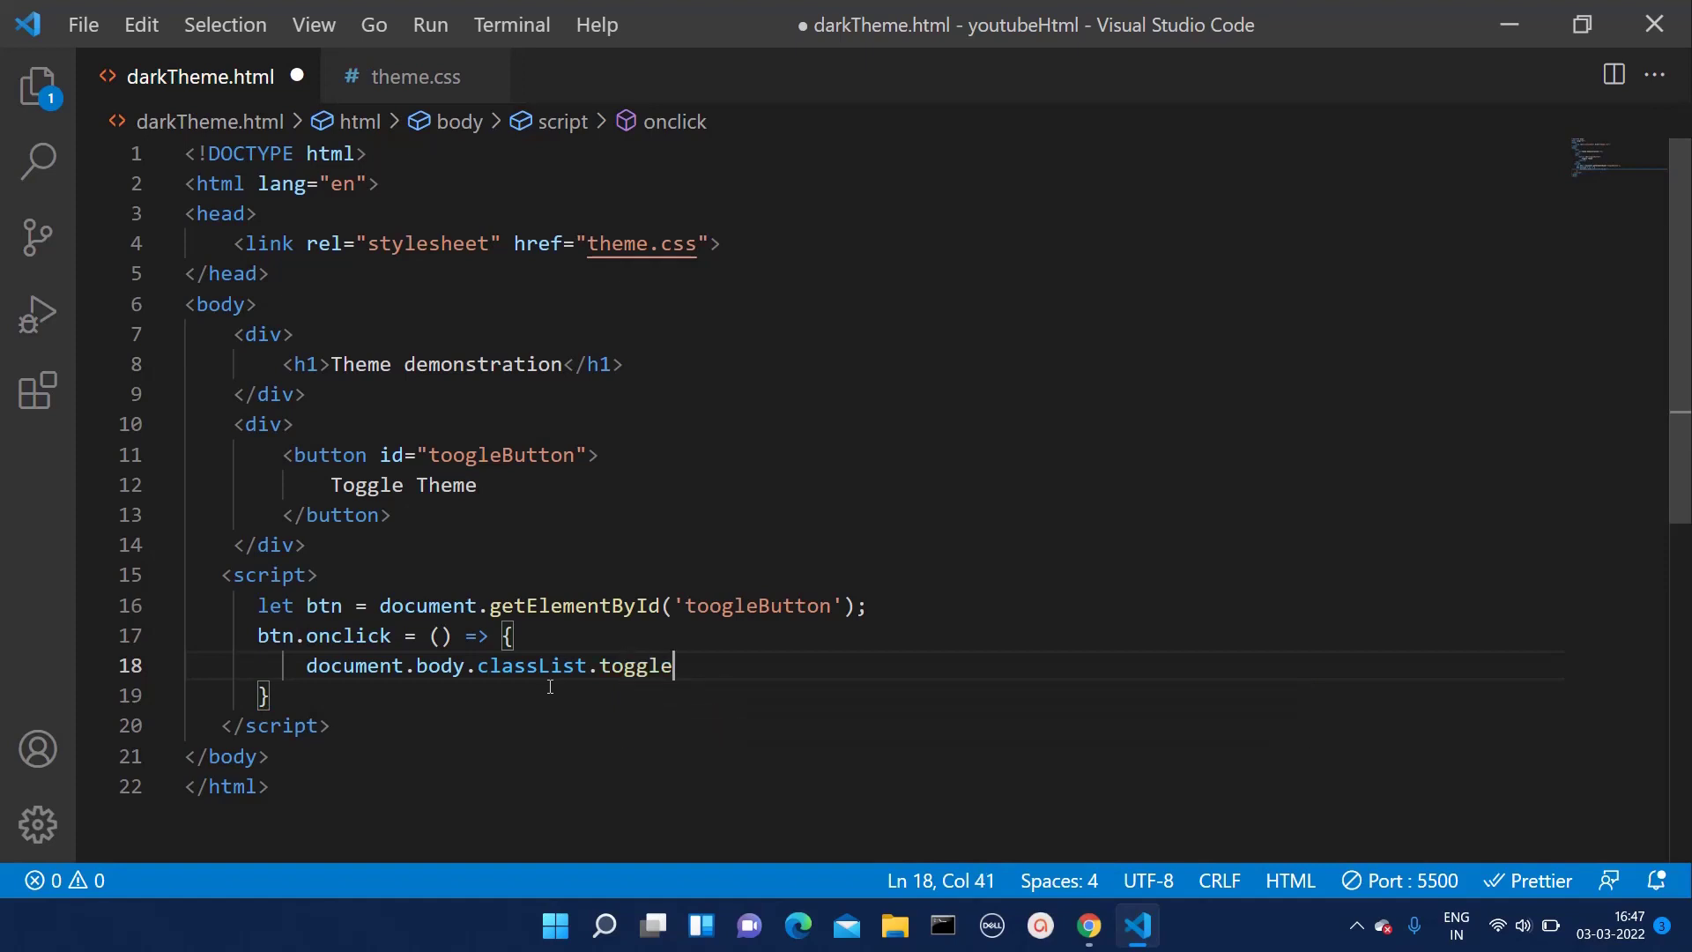
type("();")
key("Left")
key("Left")
type("'")
Step: Check the darkMode class name in theme.css, pass 'darkMode' to toggle, and save darkTheme.html
left_click(383, 75)
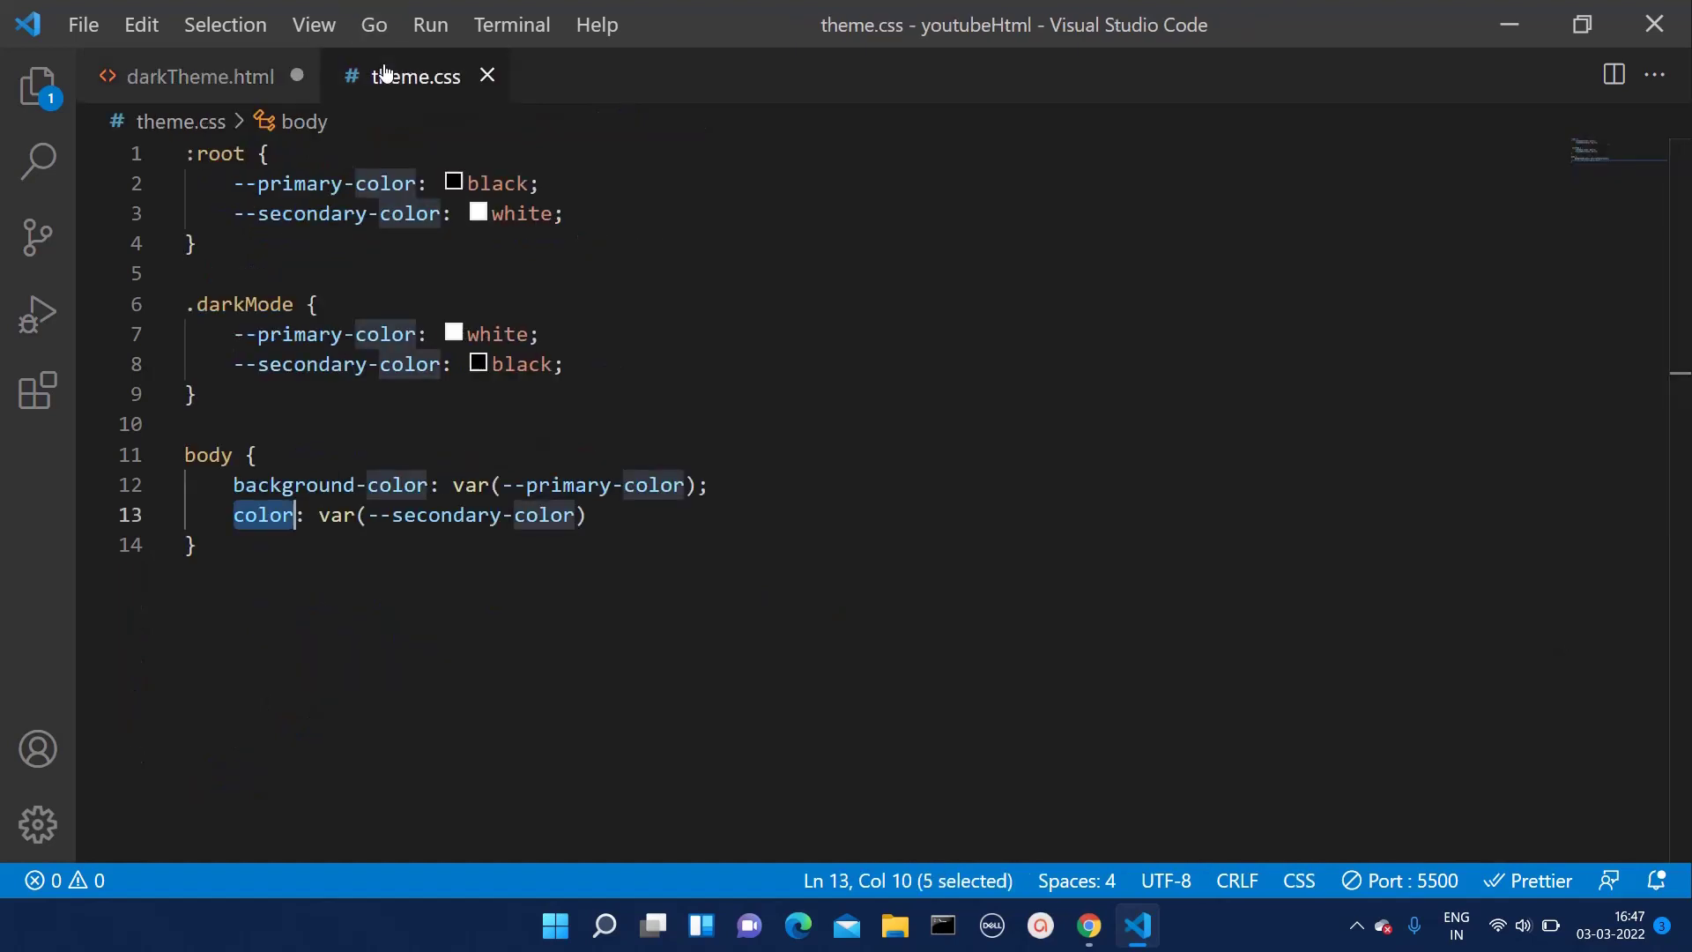
double_click(242, 305)
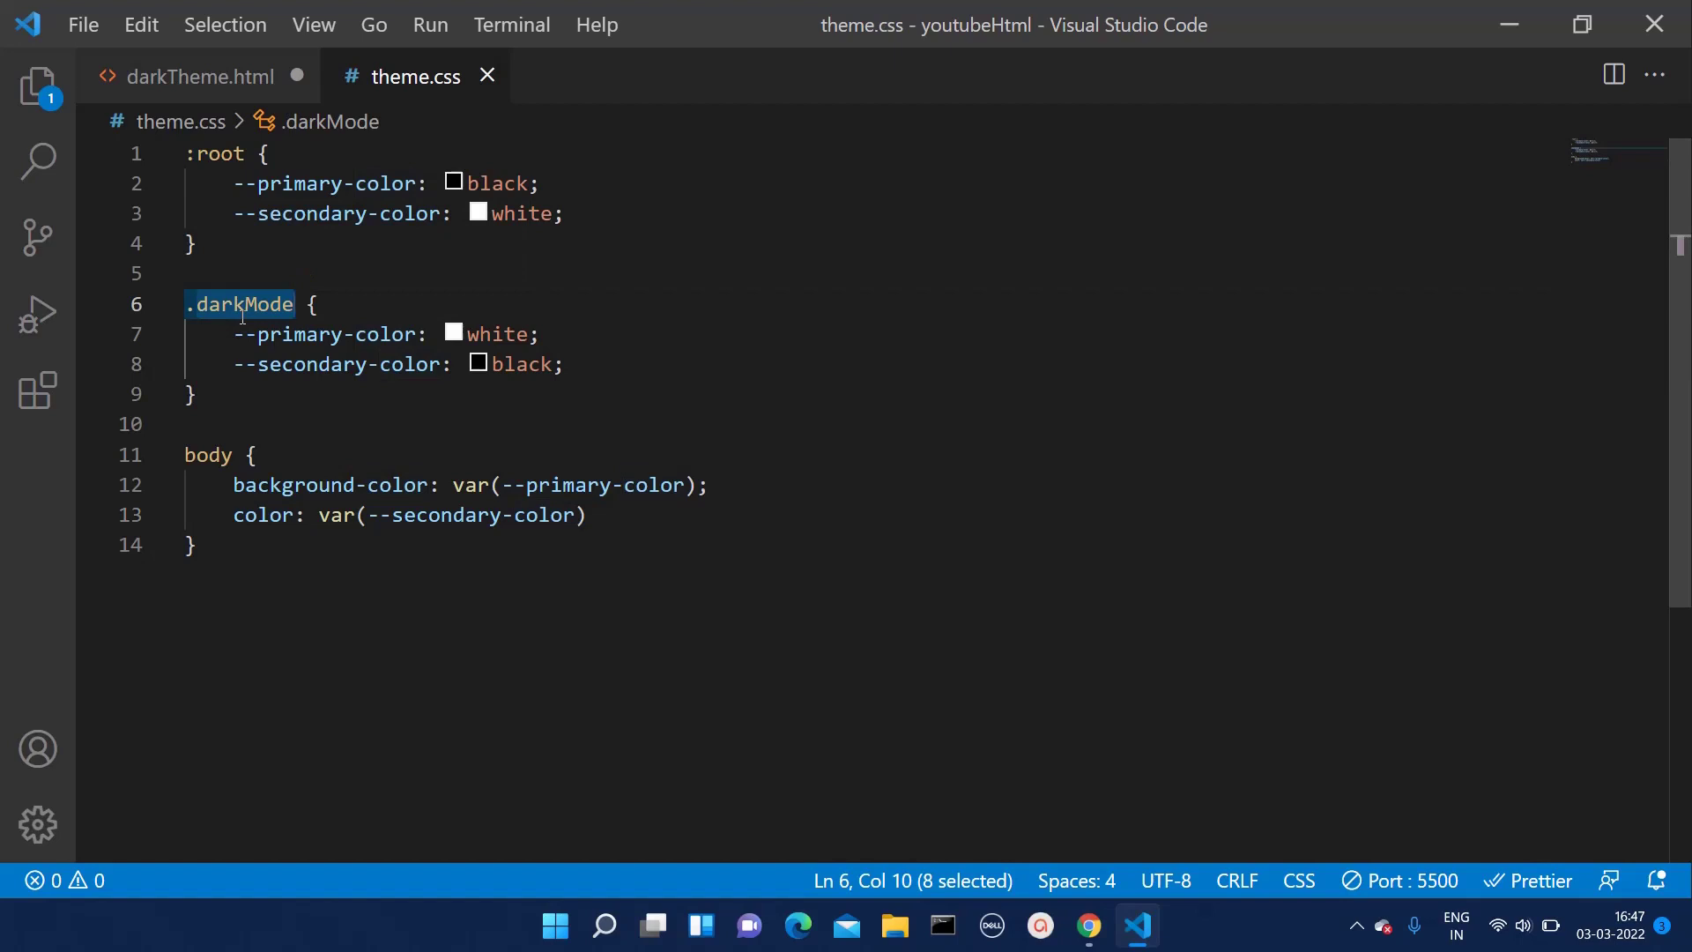
left_click(211, 77)
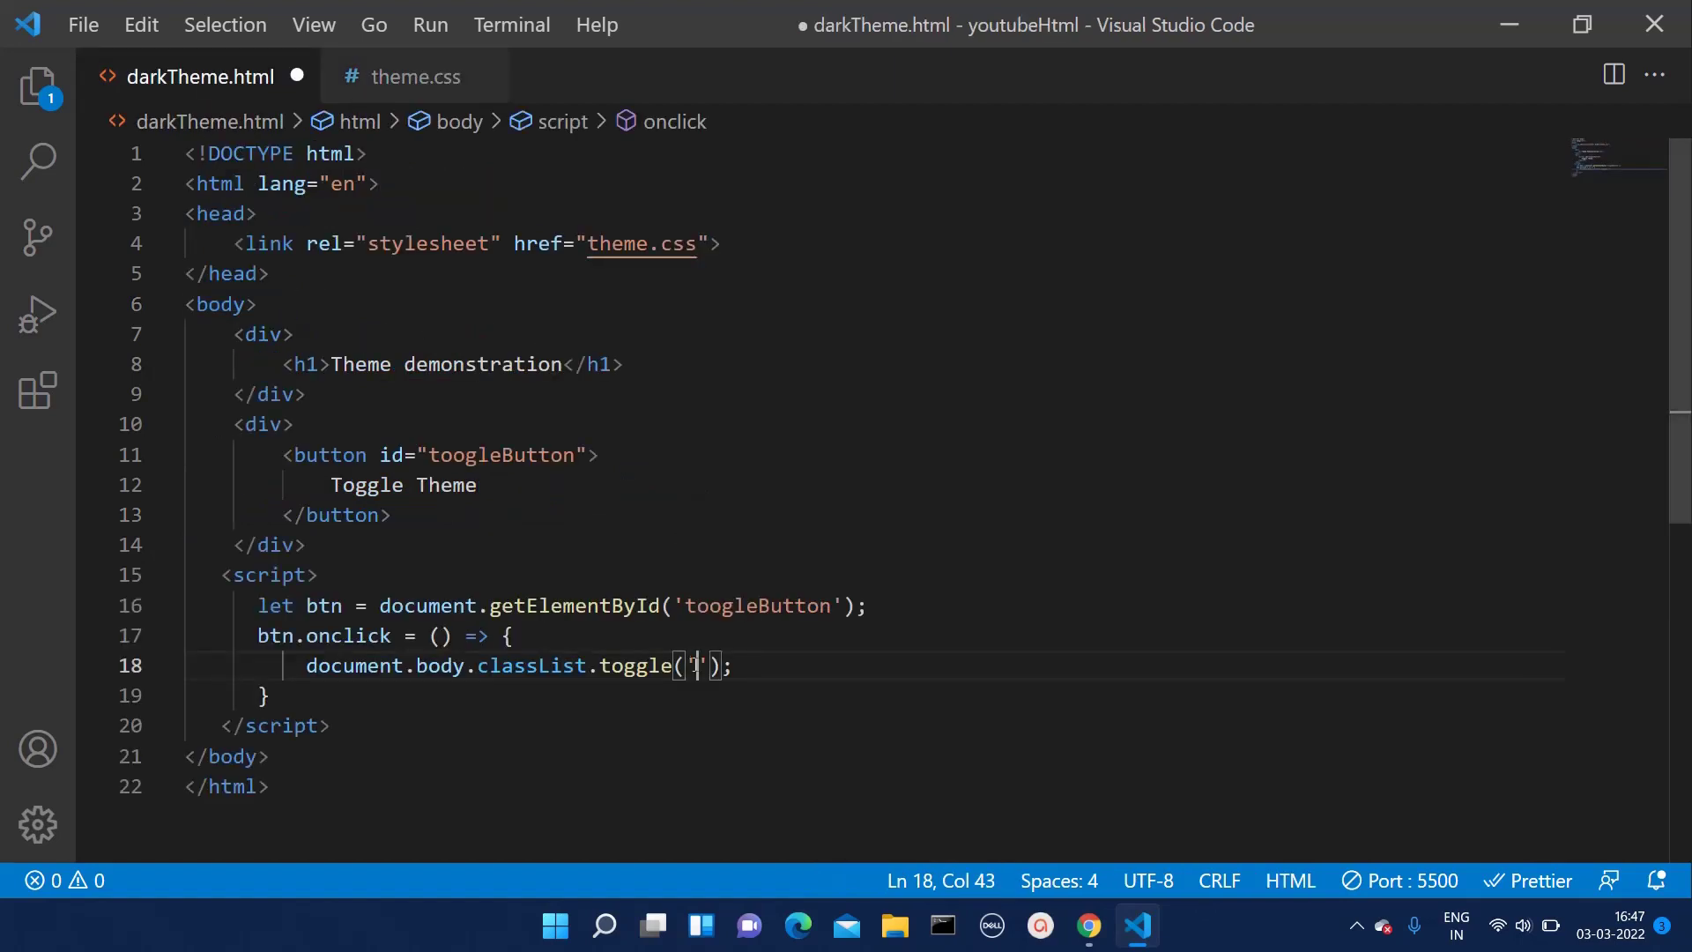
type("darkMode")
left_click(1064, 677)
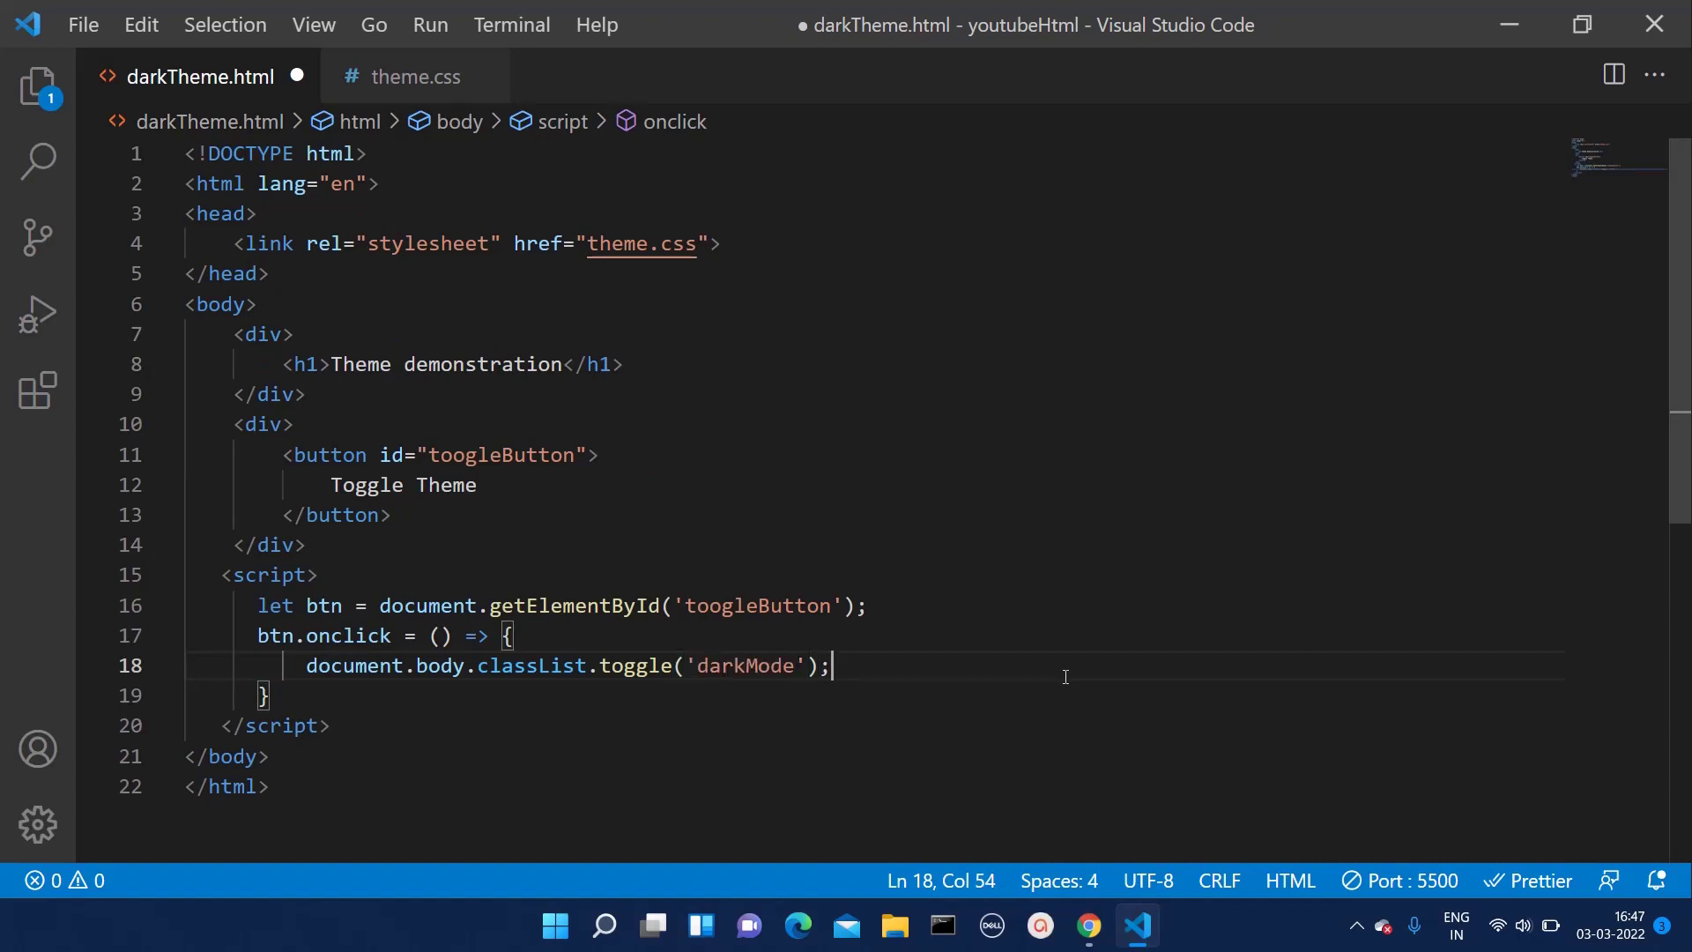
key("ctrl+s")
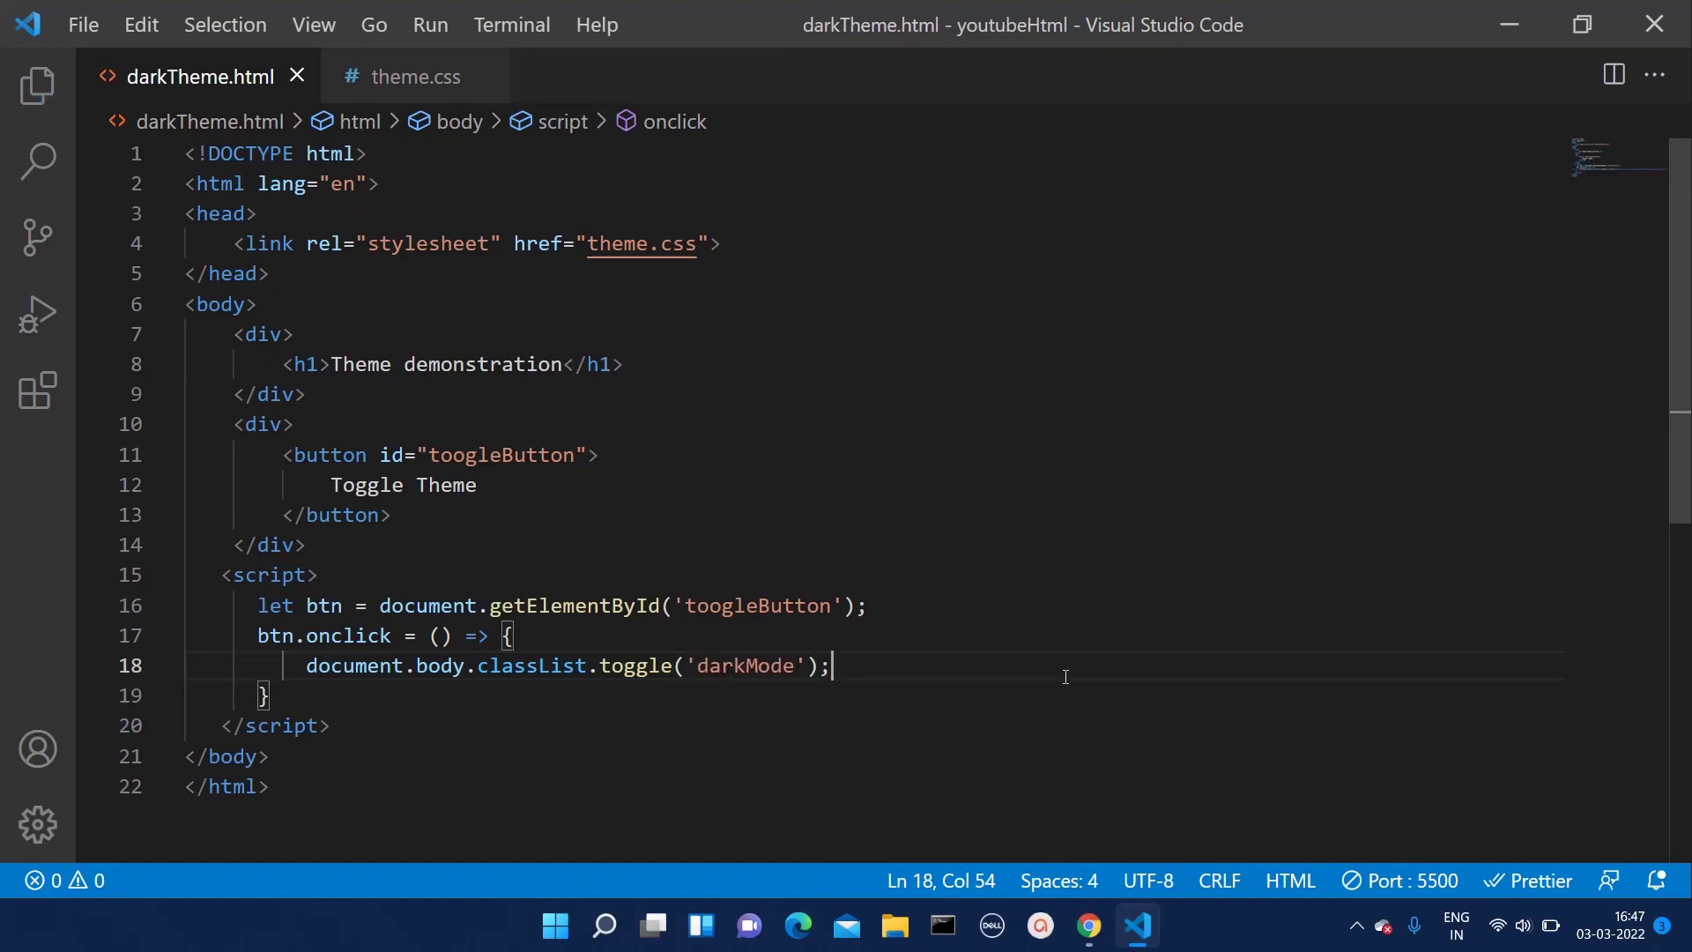
Step: Test Toggle Theme in Chrome, switching to white and back to black
left_click(1088, 925)
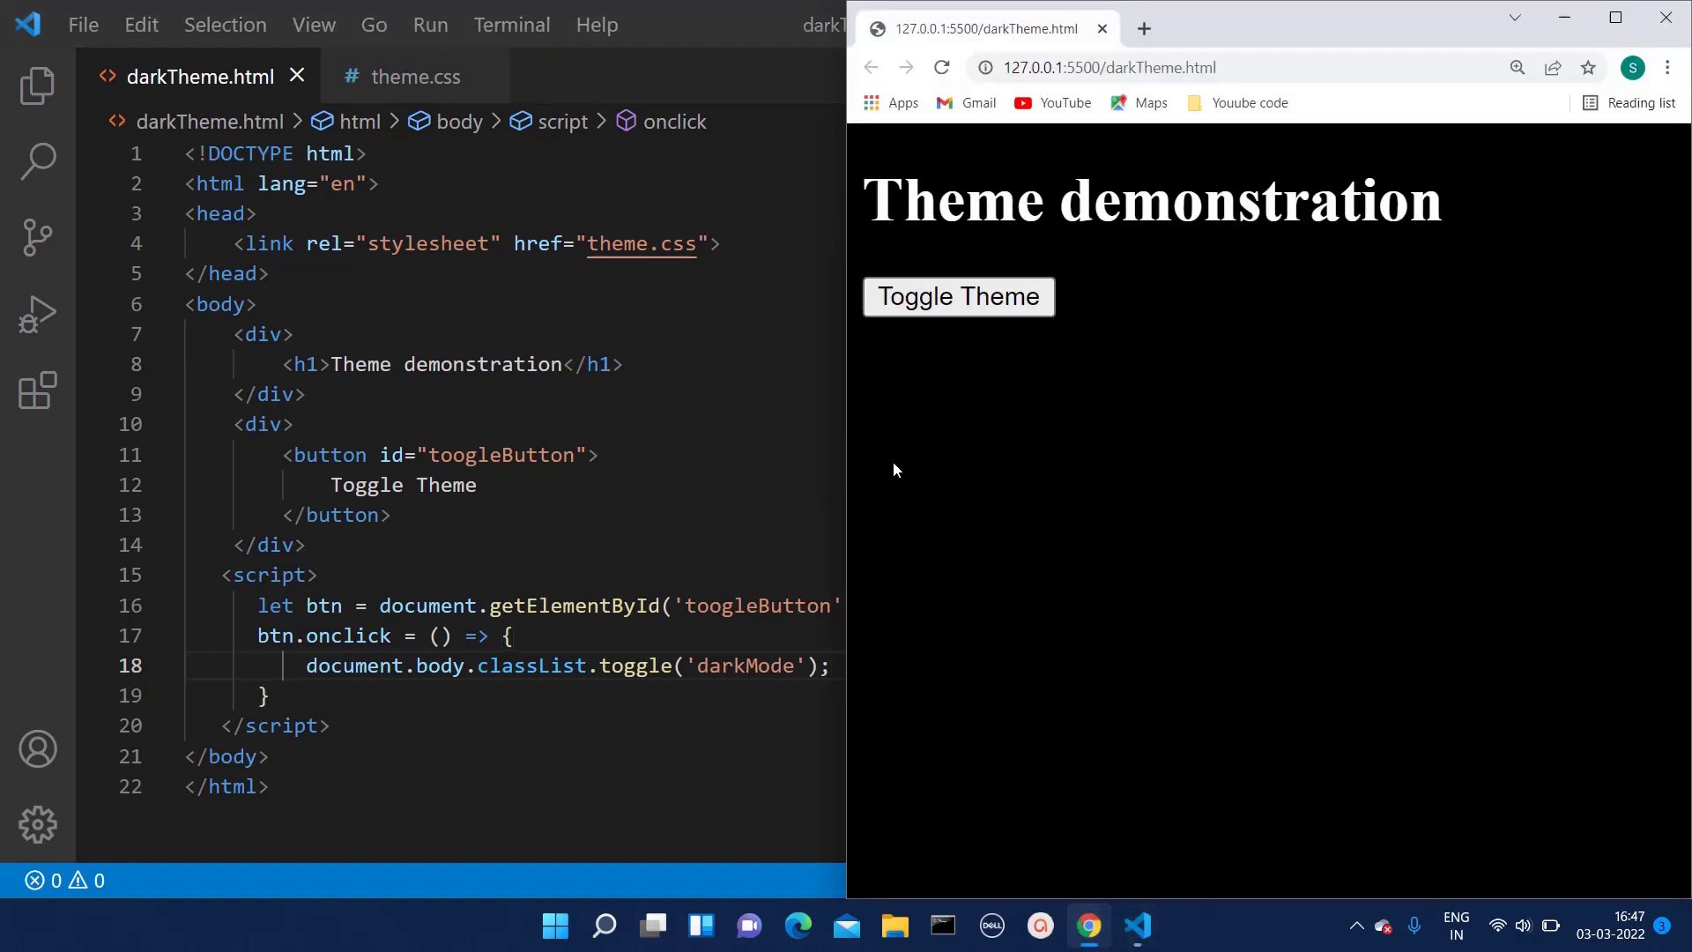
left_click(981, 296)
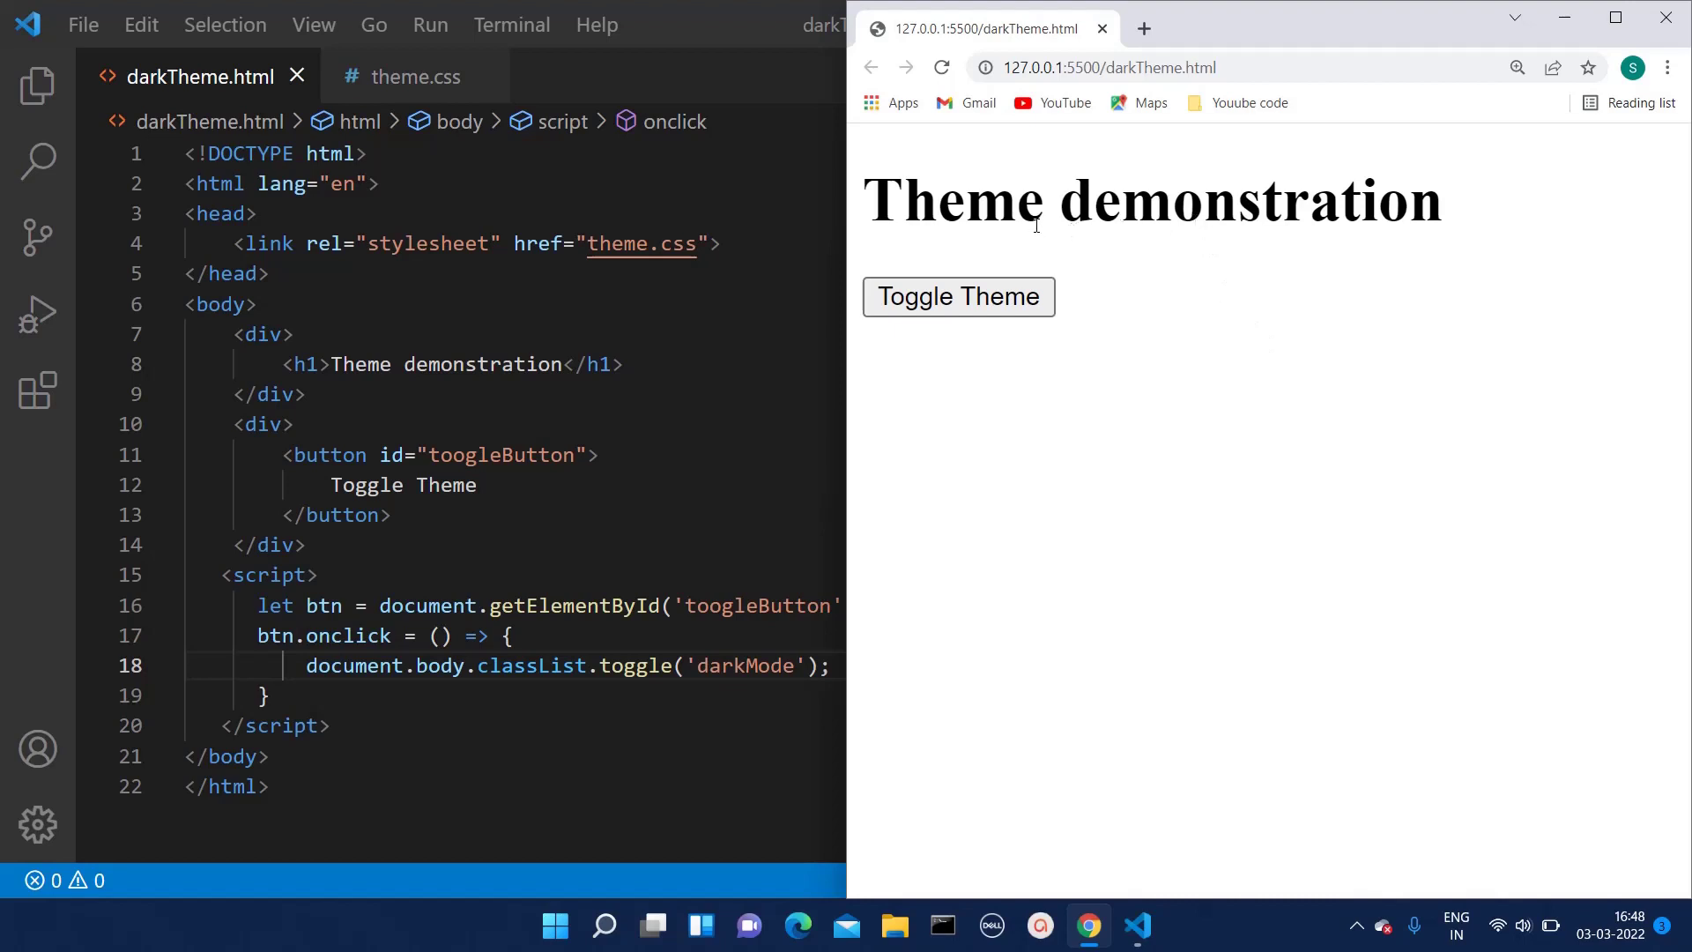
left_click(990, 296)
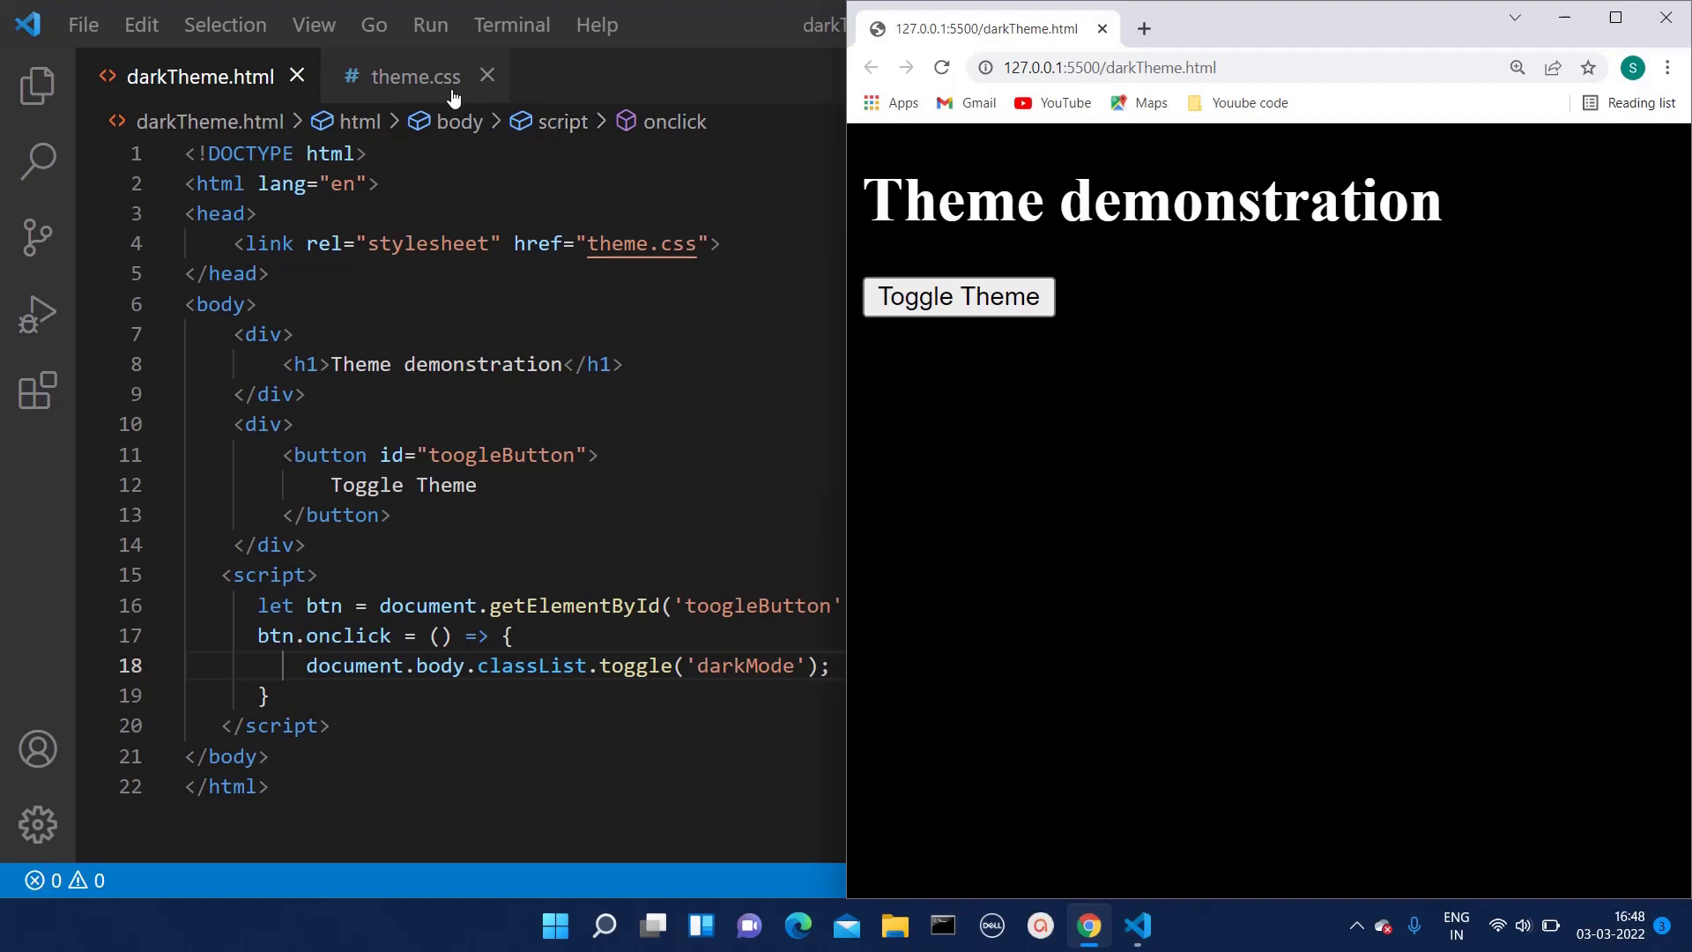
left_click(404, 79)
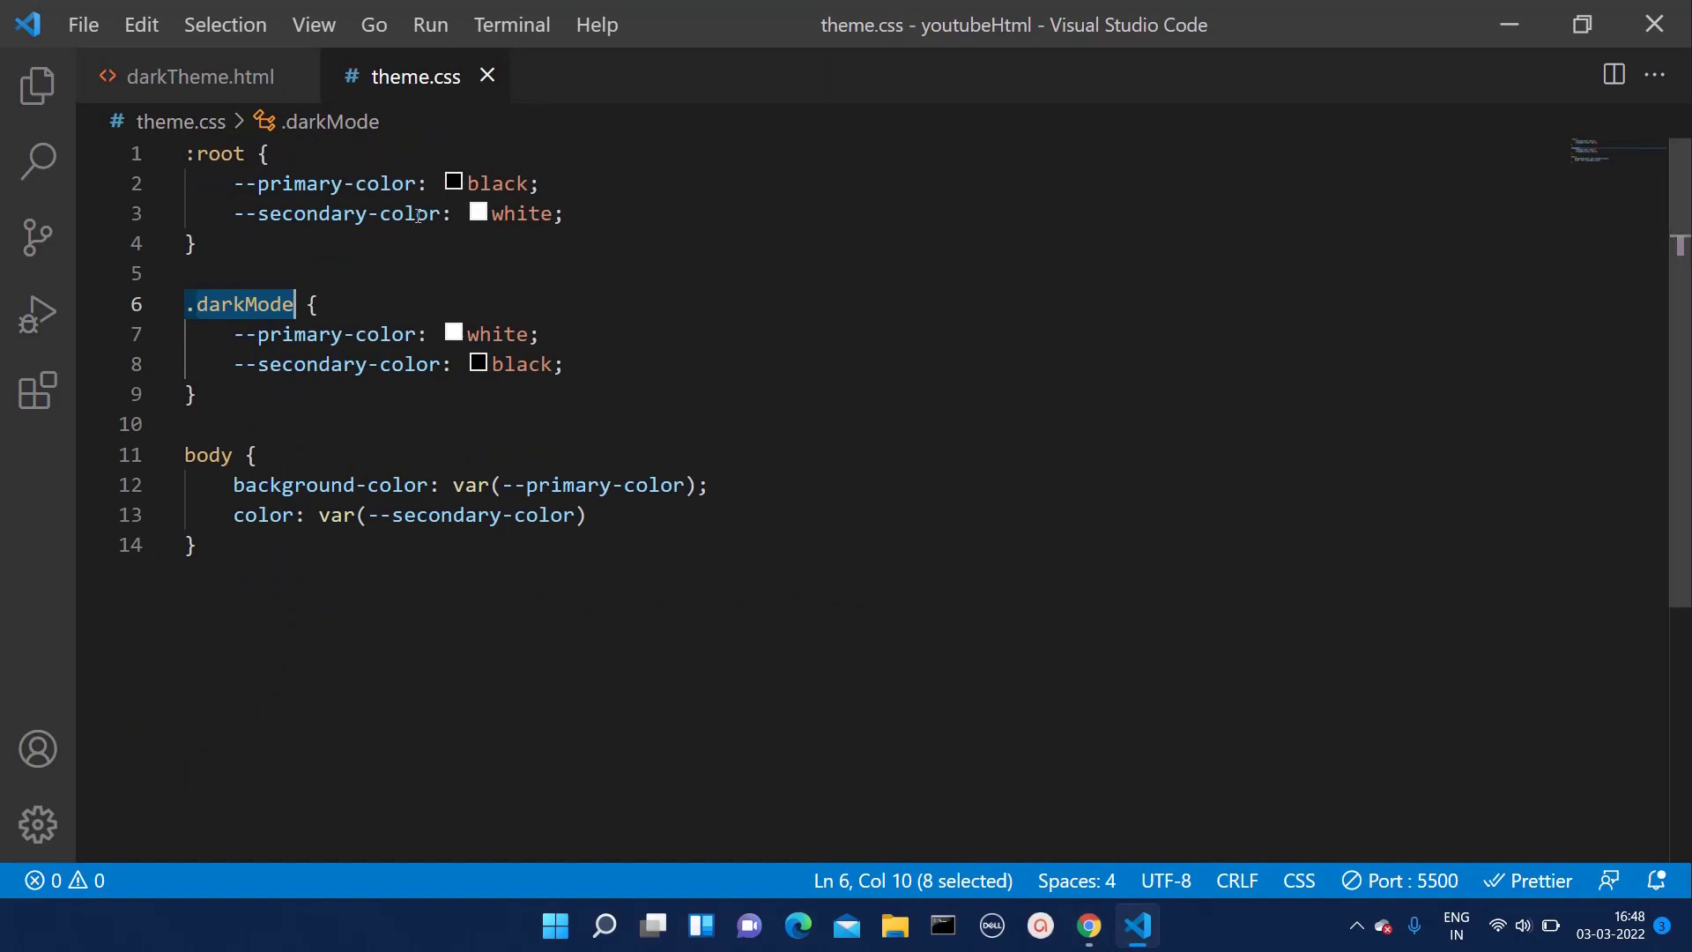
Step: Replace the :root colours black and white with red and yellow, and save
double_click(497, 181)
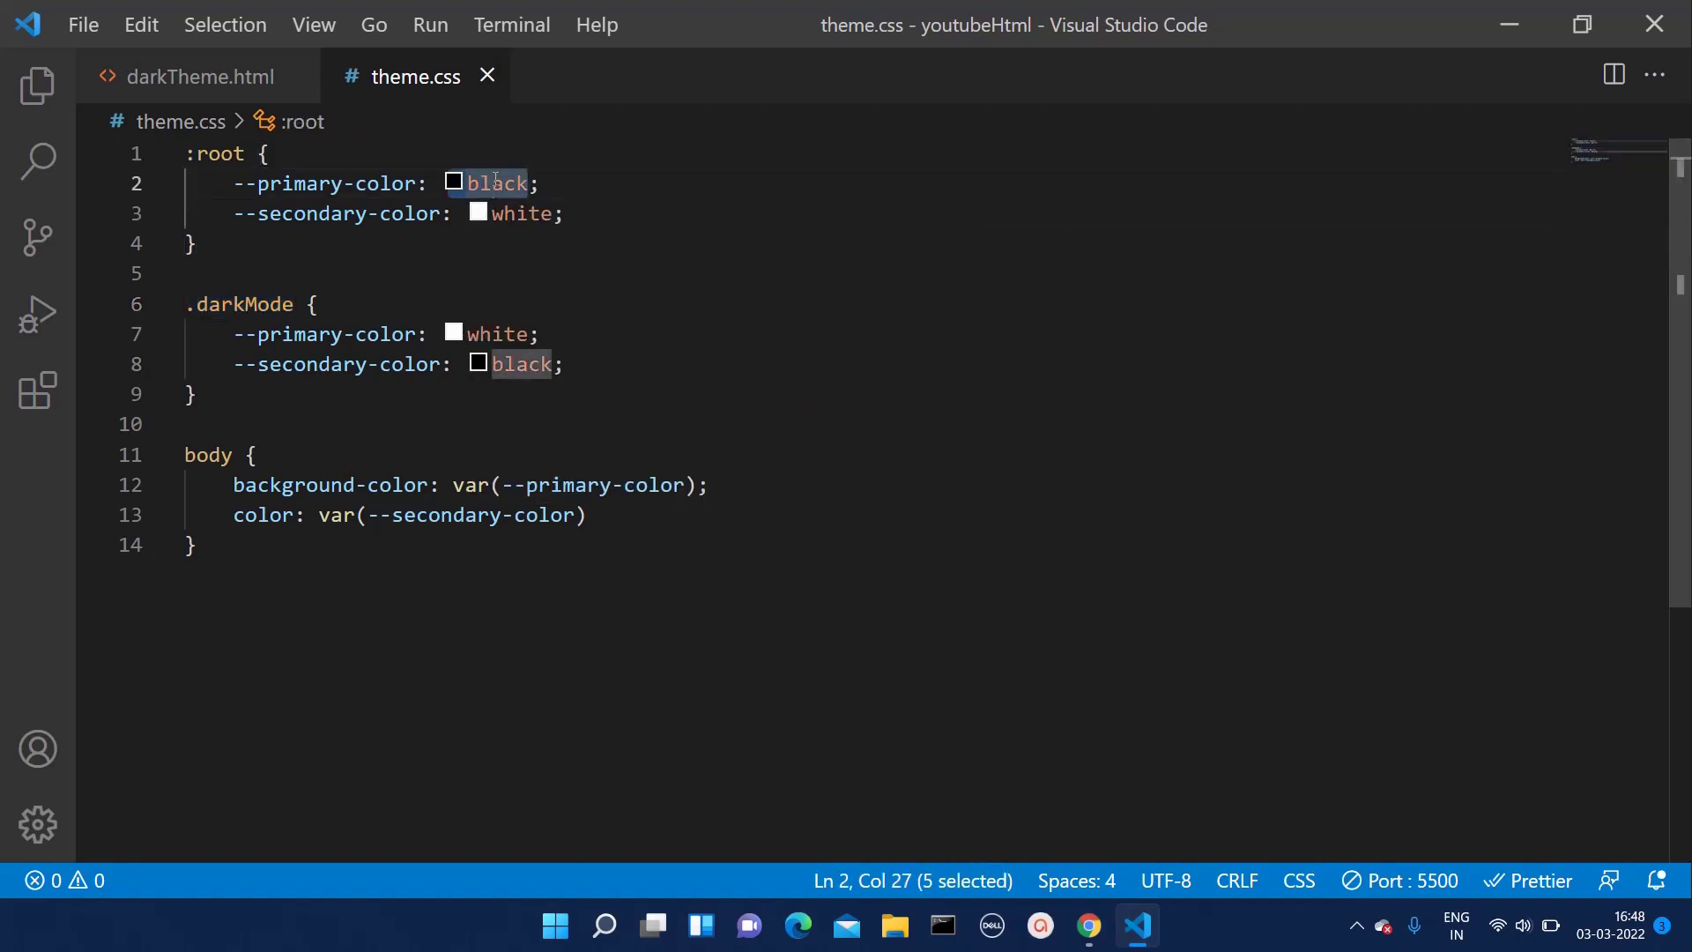
type("re")
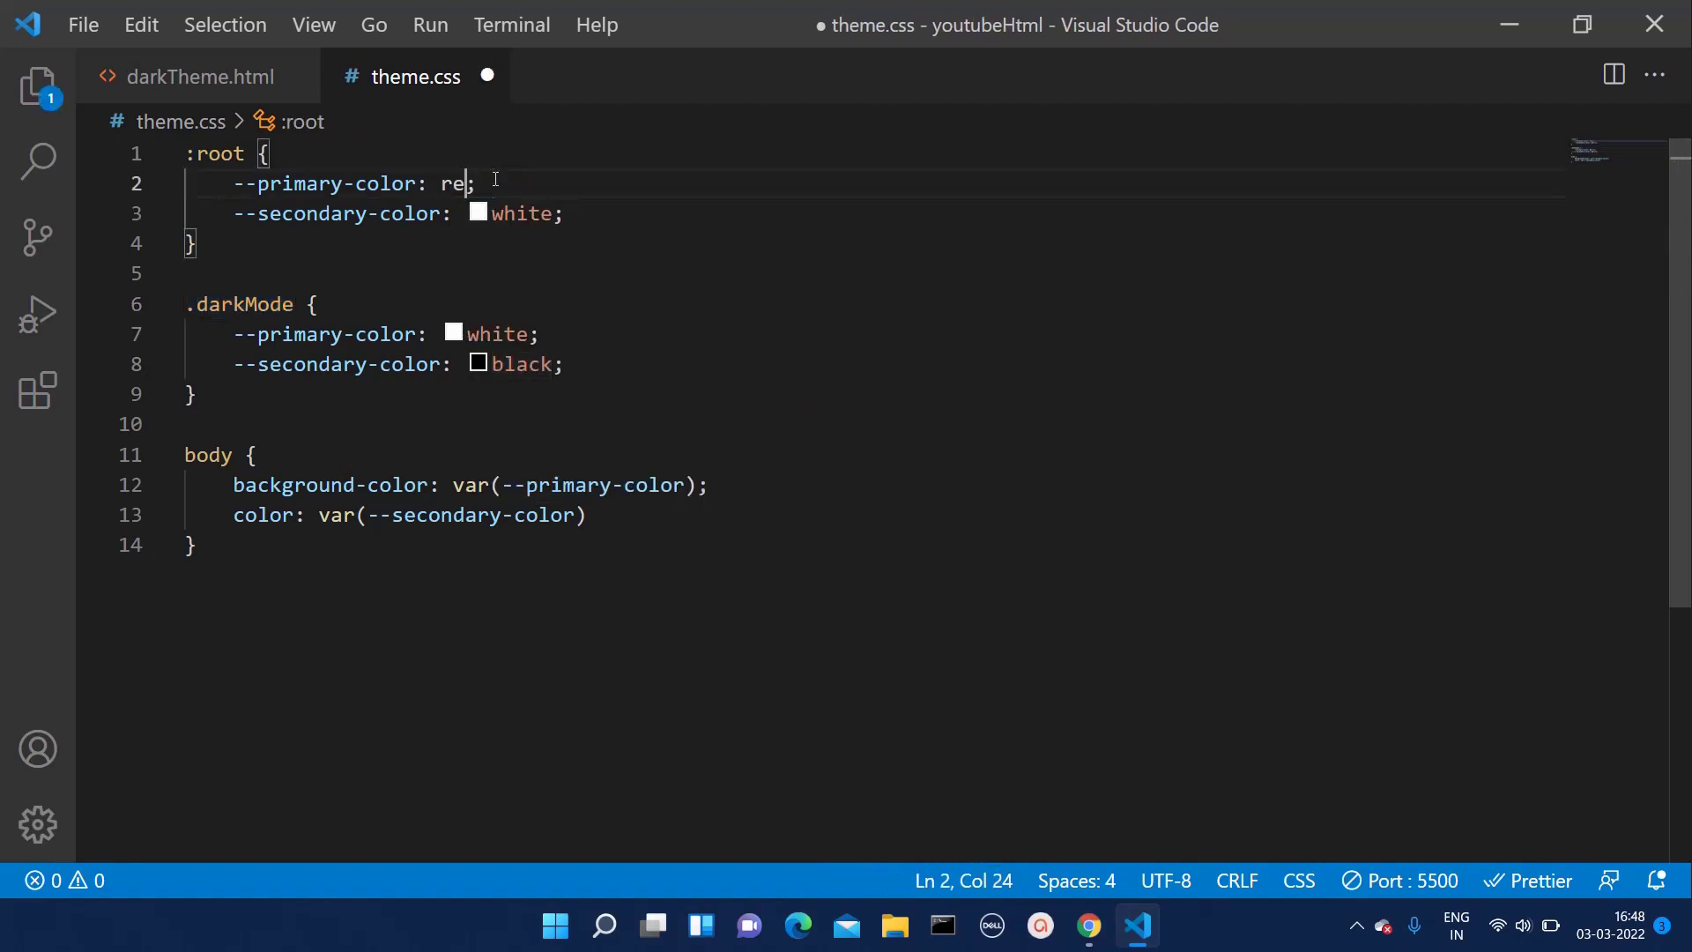
type("d")
double_click(529, 212)
key("BackSpace")
type("yel")
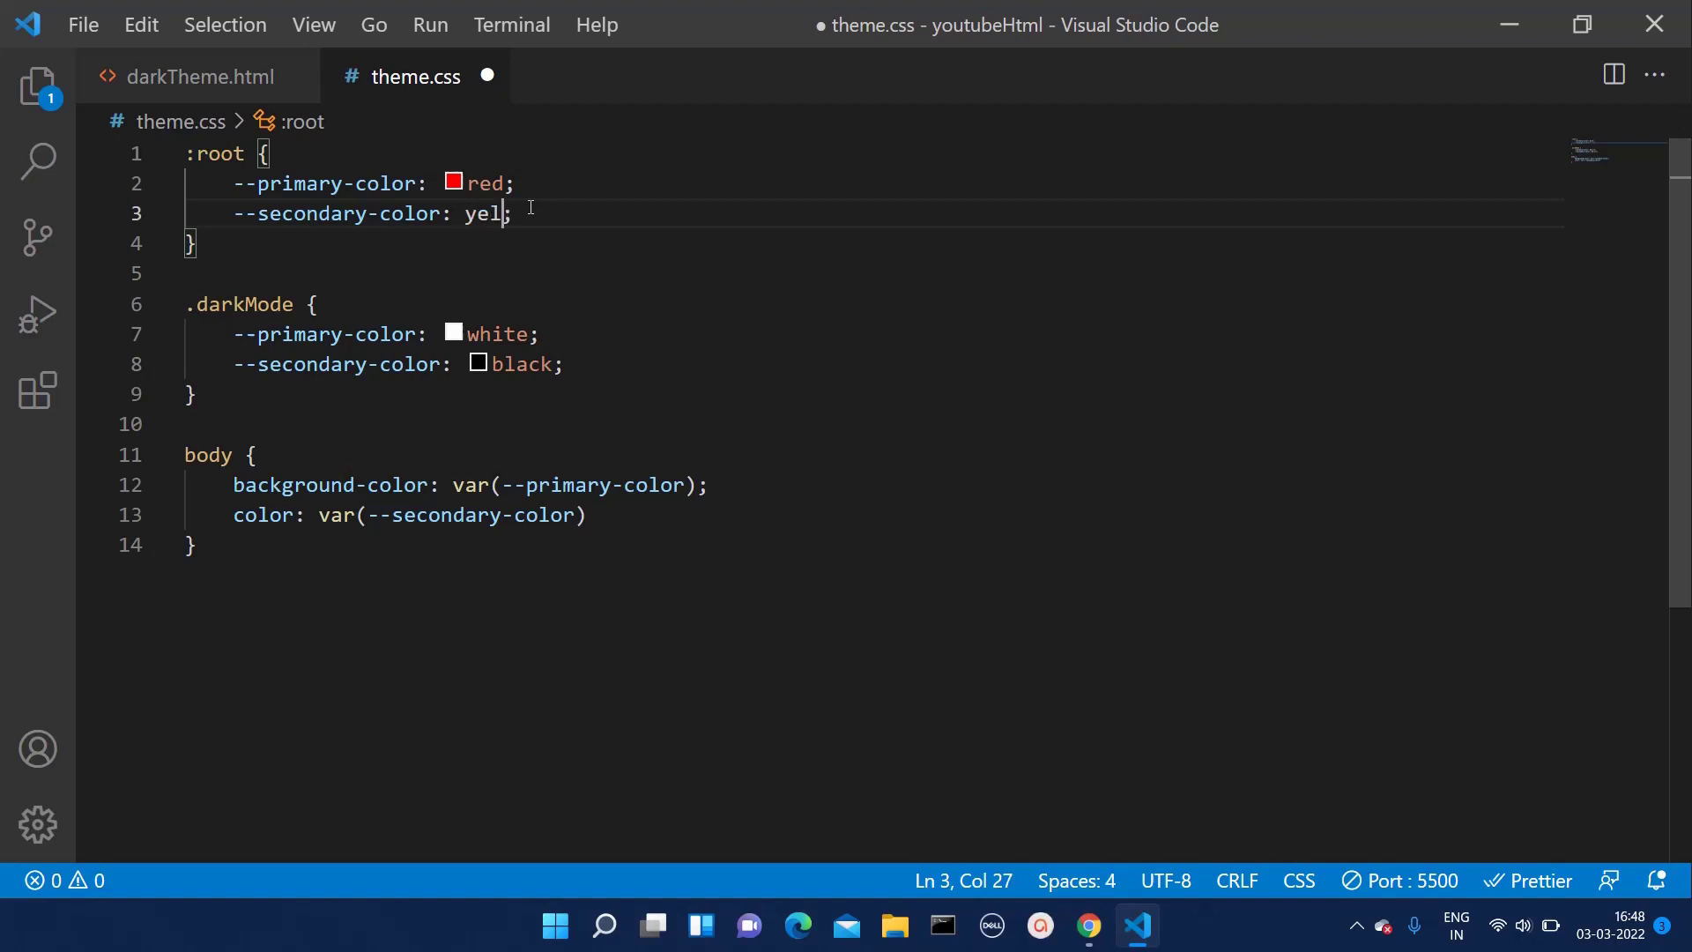
type("low")
key("ctrl+s")
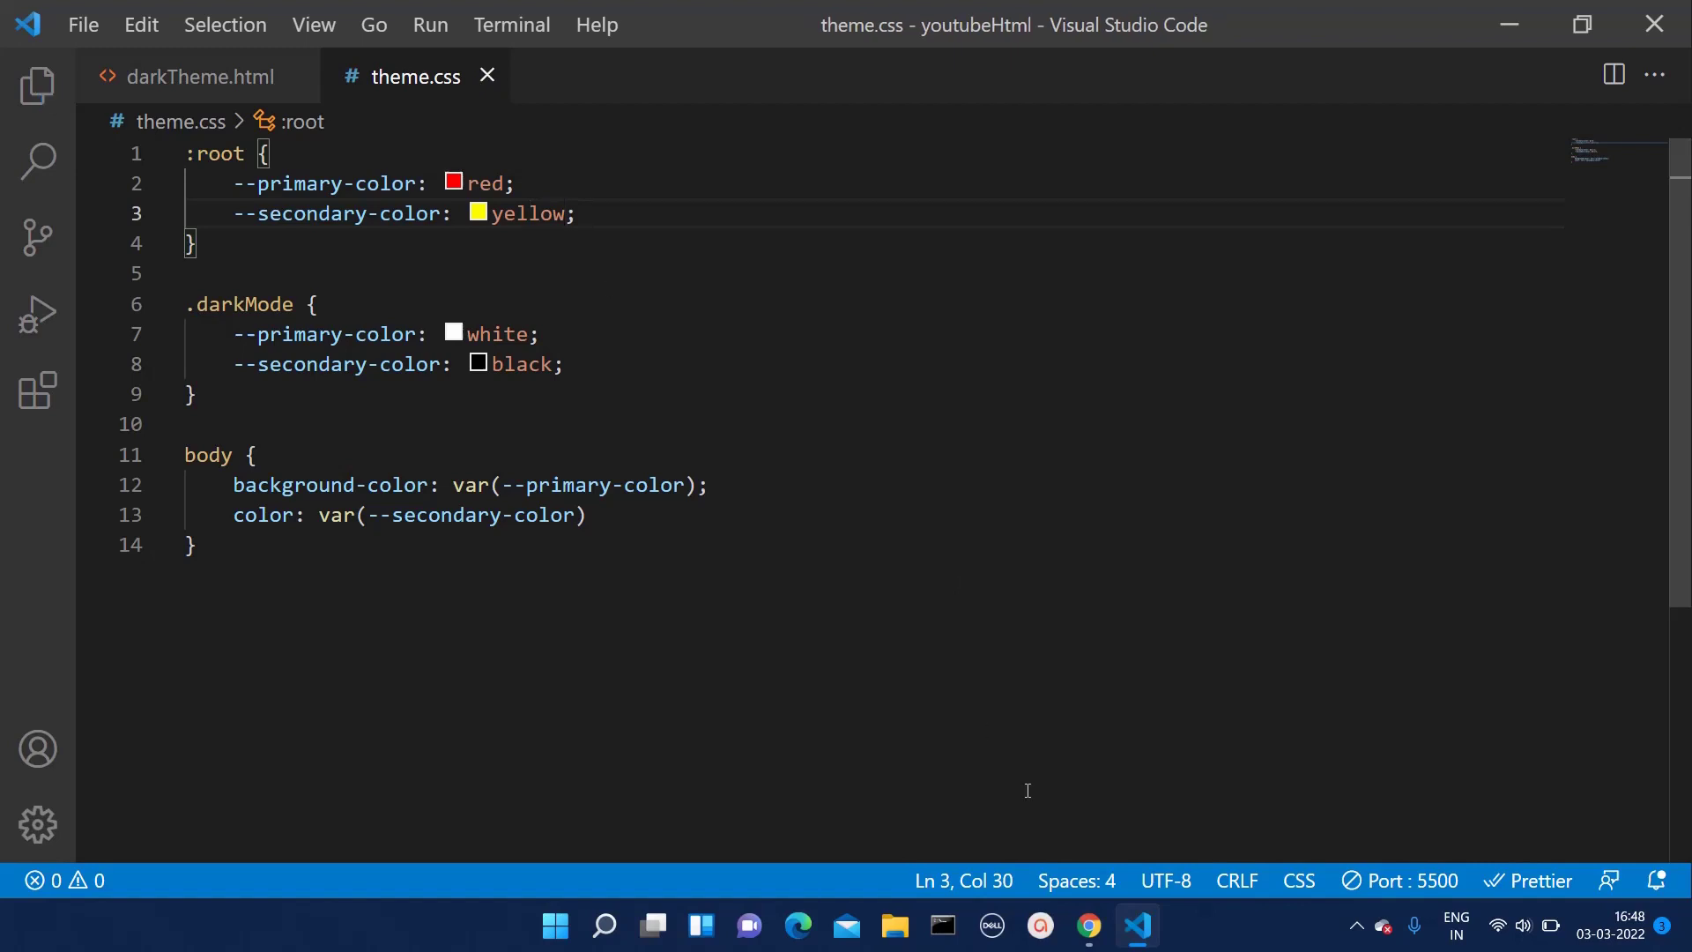
Step: Check the red and yellow page in Chrome, then toggle it to the white darkMode colours
left_click(1089, 926)
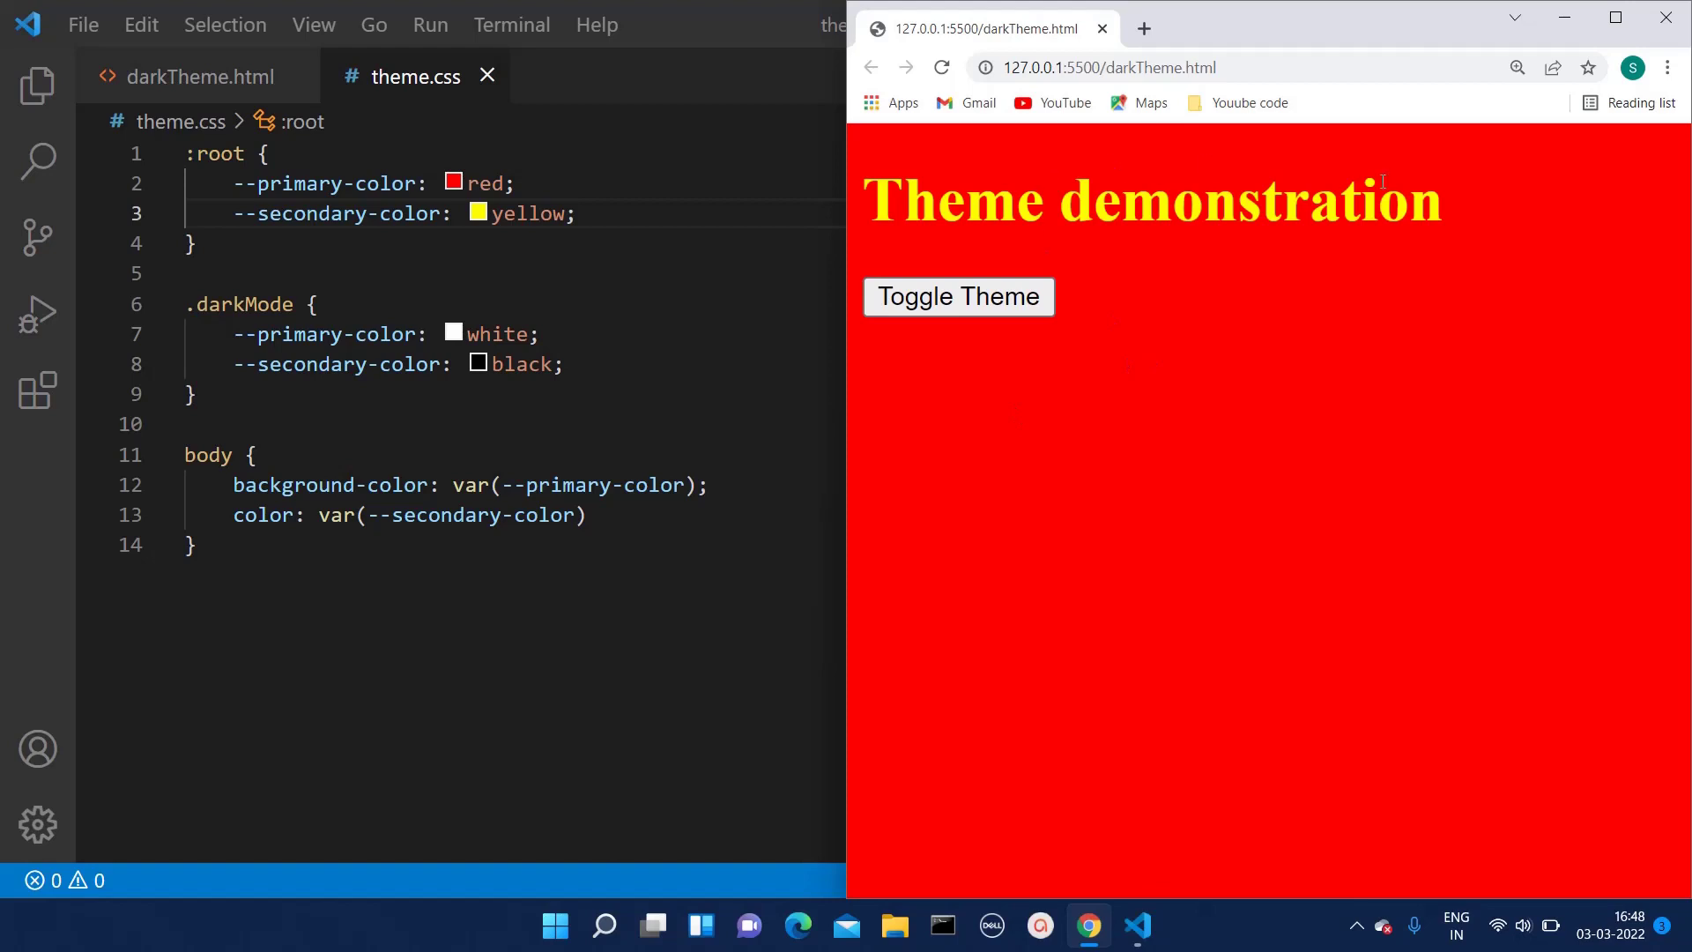
left_click(966, 299)
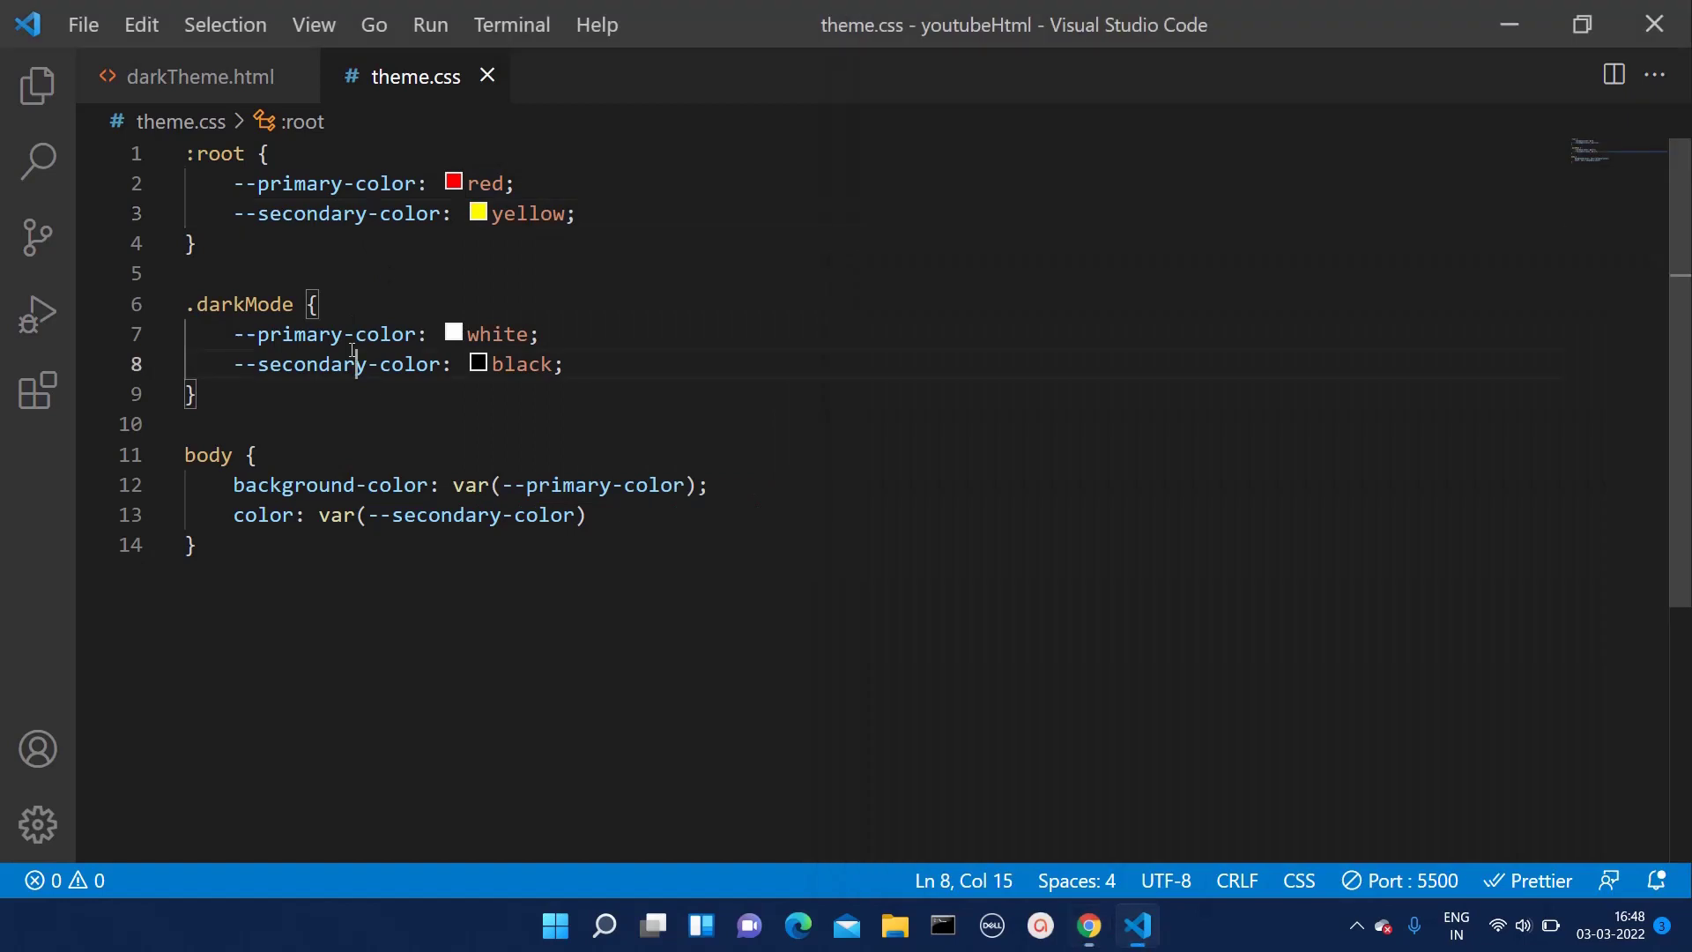
left_click(358, 363)
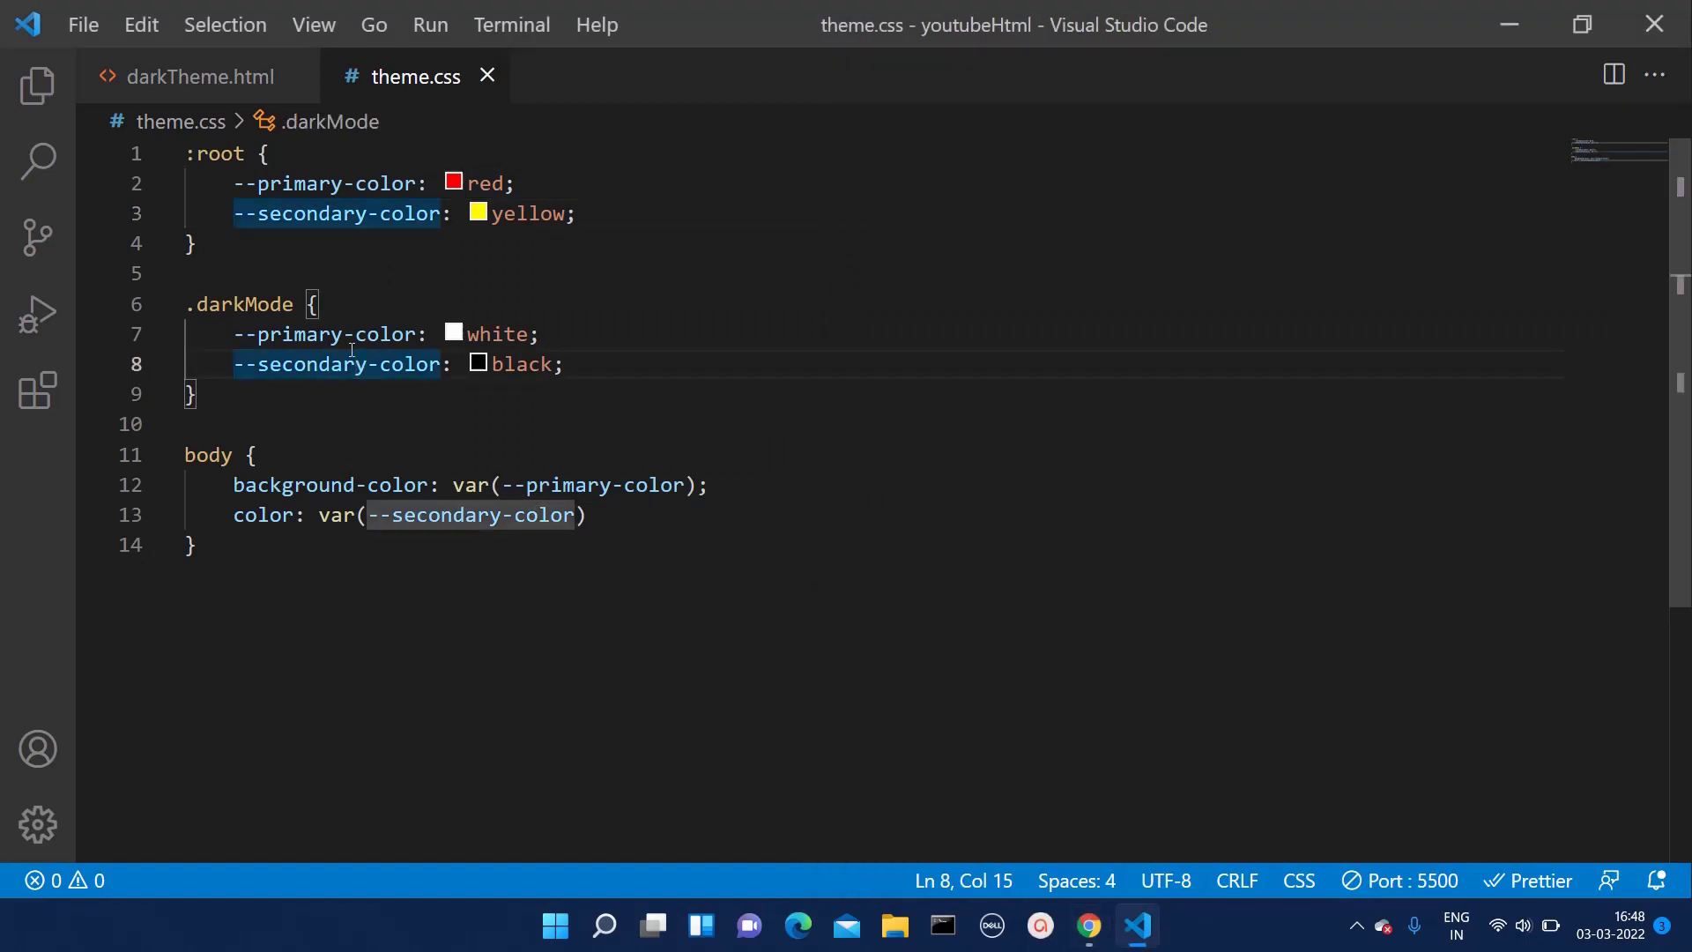